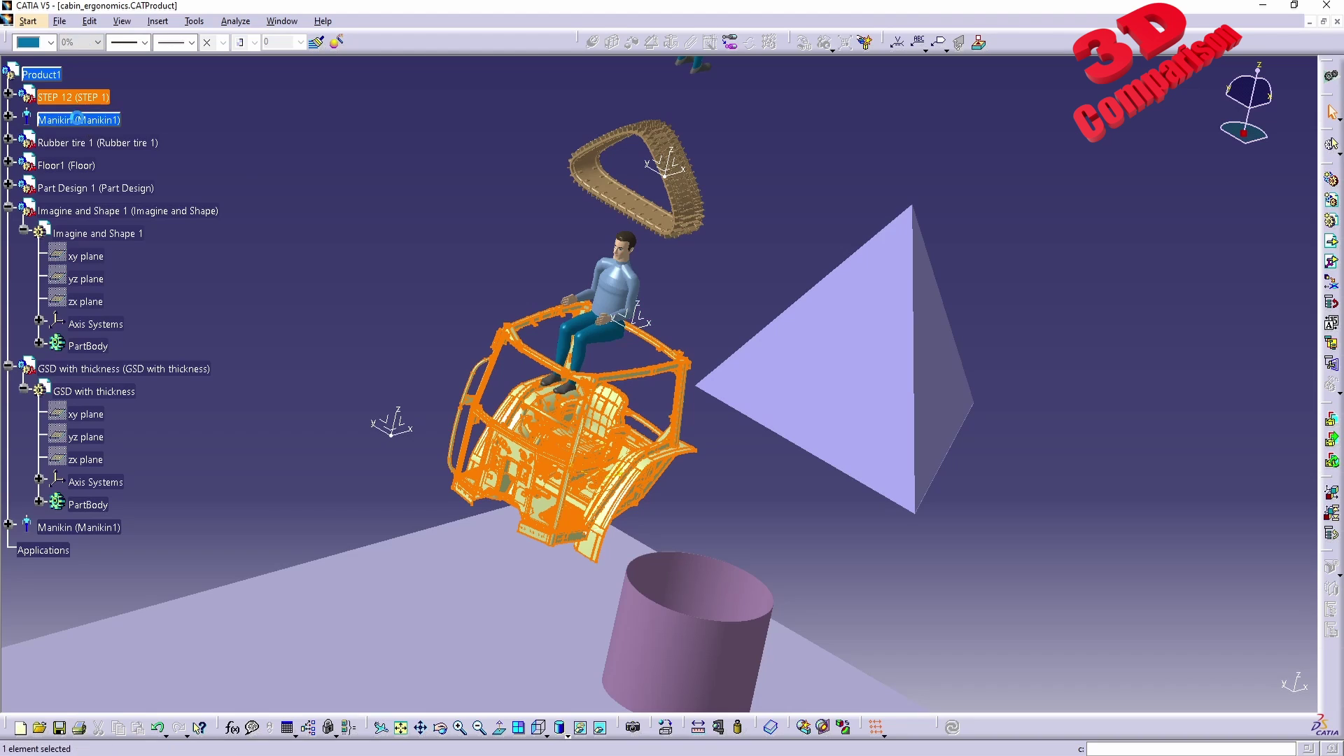
# Step: Examine the STEP cabin, manikin, rubber tire and Floor1 components by highlighting each one in the assembly model
pyautogui.click(82, 124)
pyautogui.click(107, 139)
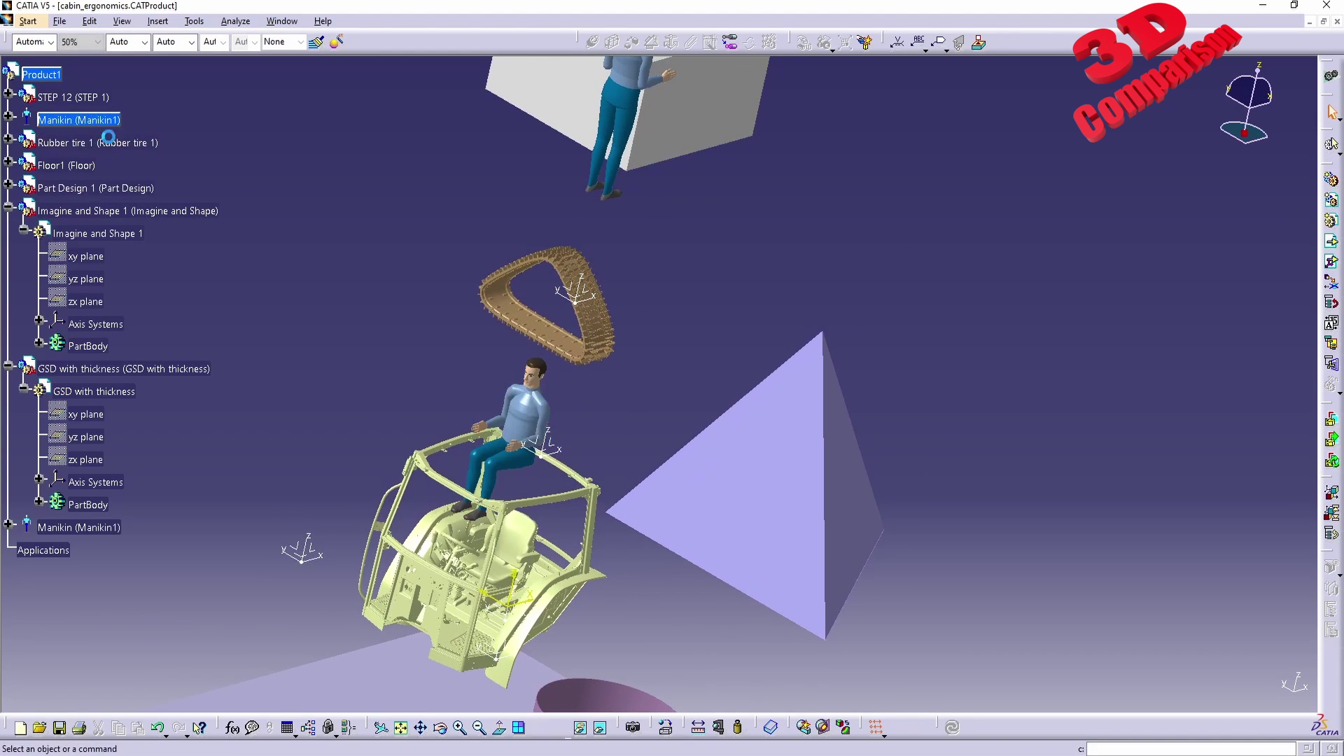
pyautogui.moveTo(567, 295); pyautogui.dragTo(568, 258, button='middle')
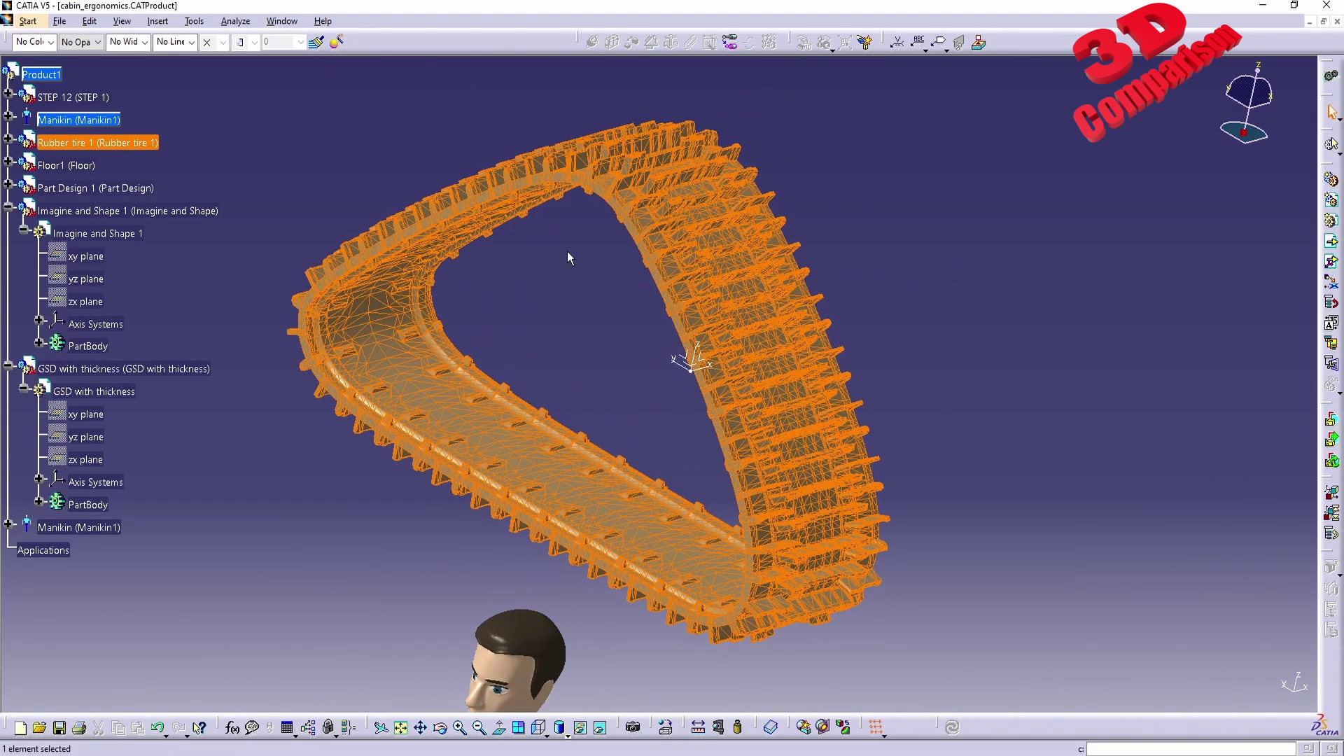
pyautogui.click(348, 158)
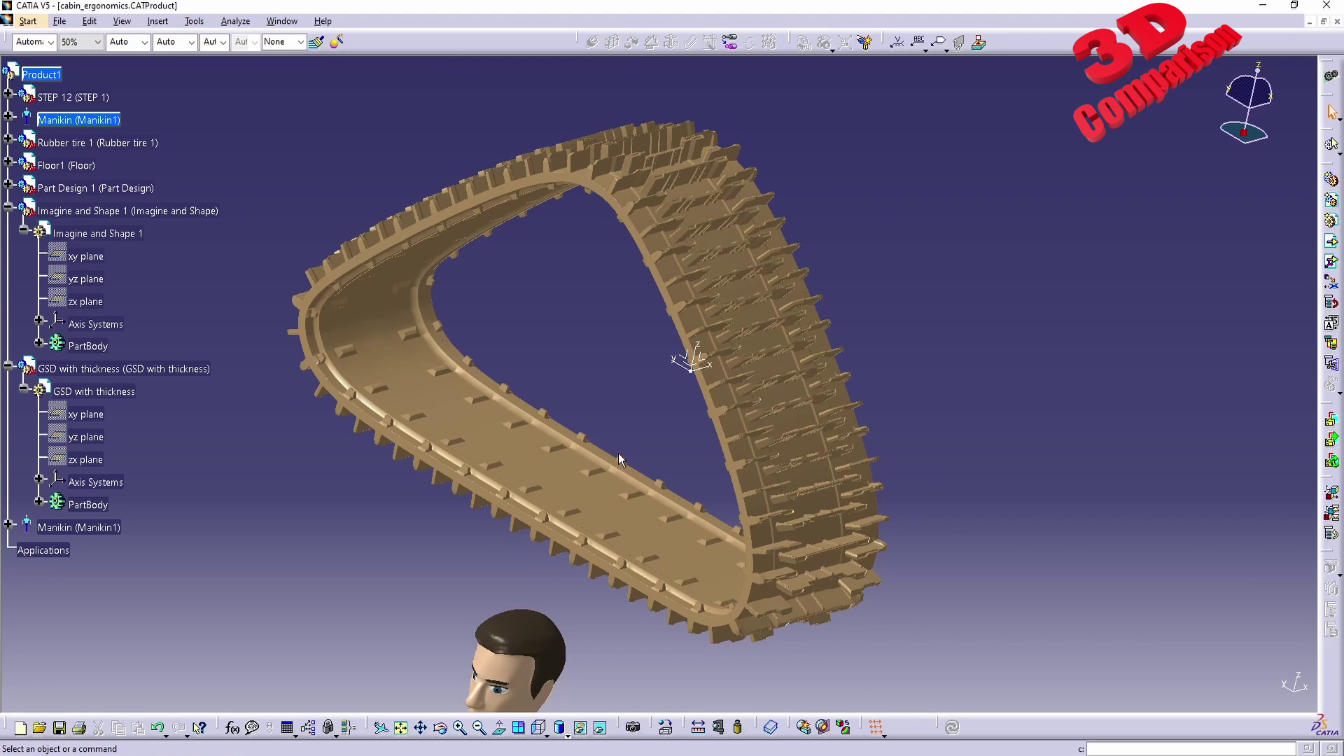
pyautogui.moveTo(619, 453); pyautogui.dragTo(563, 546, button='middle')
pyautogui.click(72, 167)
pyautogui.moveTo(813, 591); pyautogui.dragTo(738, 507, button='middle')
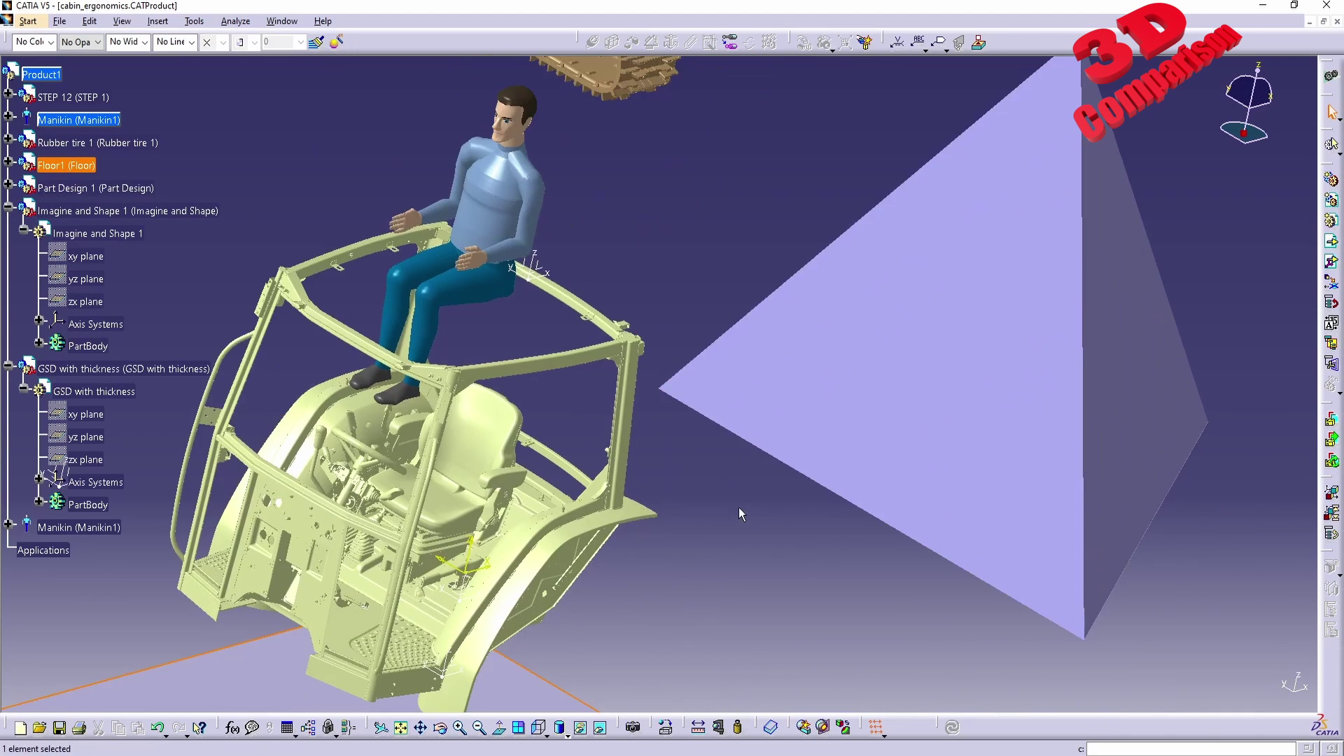
pyautogui.scroll(-5, 738, 507)
pyautogui.scroll(4, 474, 550)
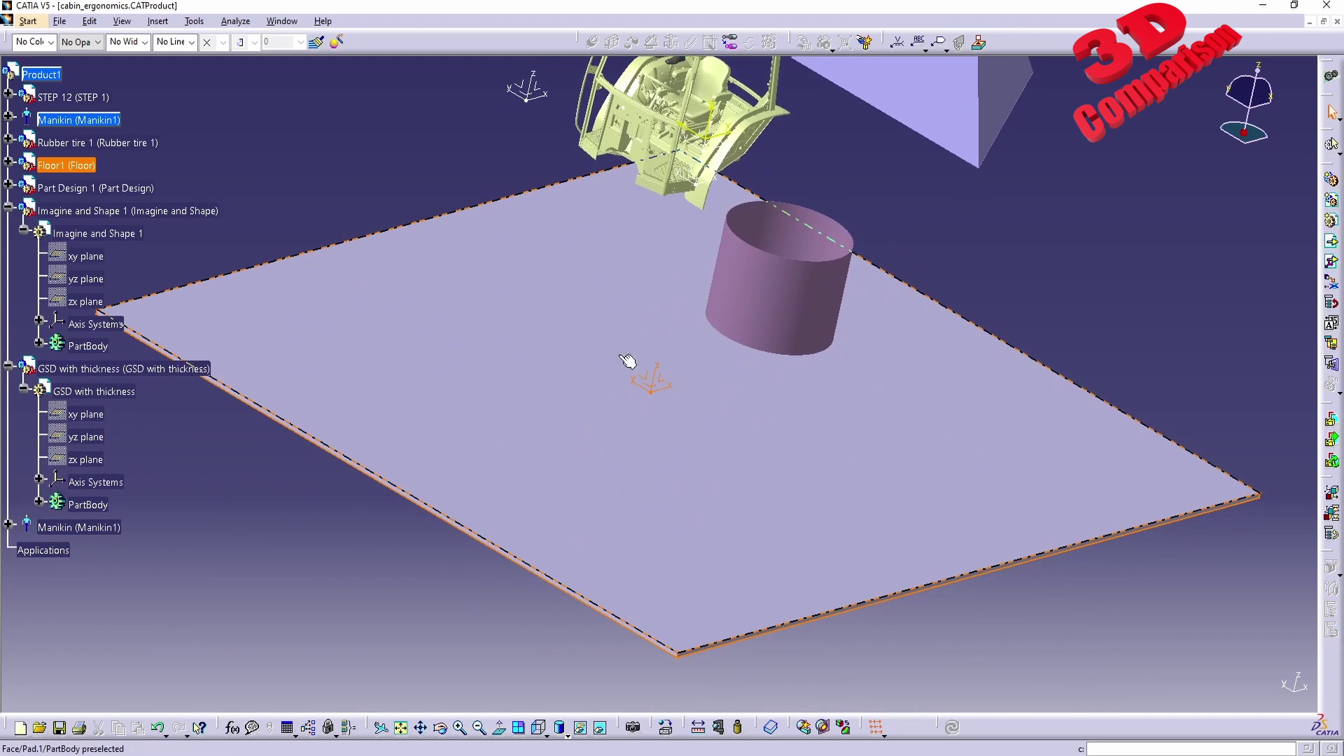
pyautogui.moveTo(675, 290); pyautogui.dragTo(628, 534, button='middle')
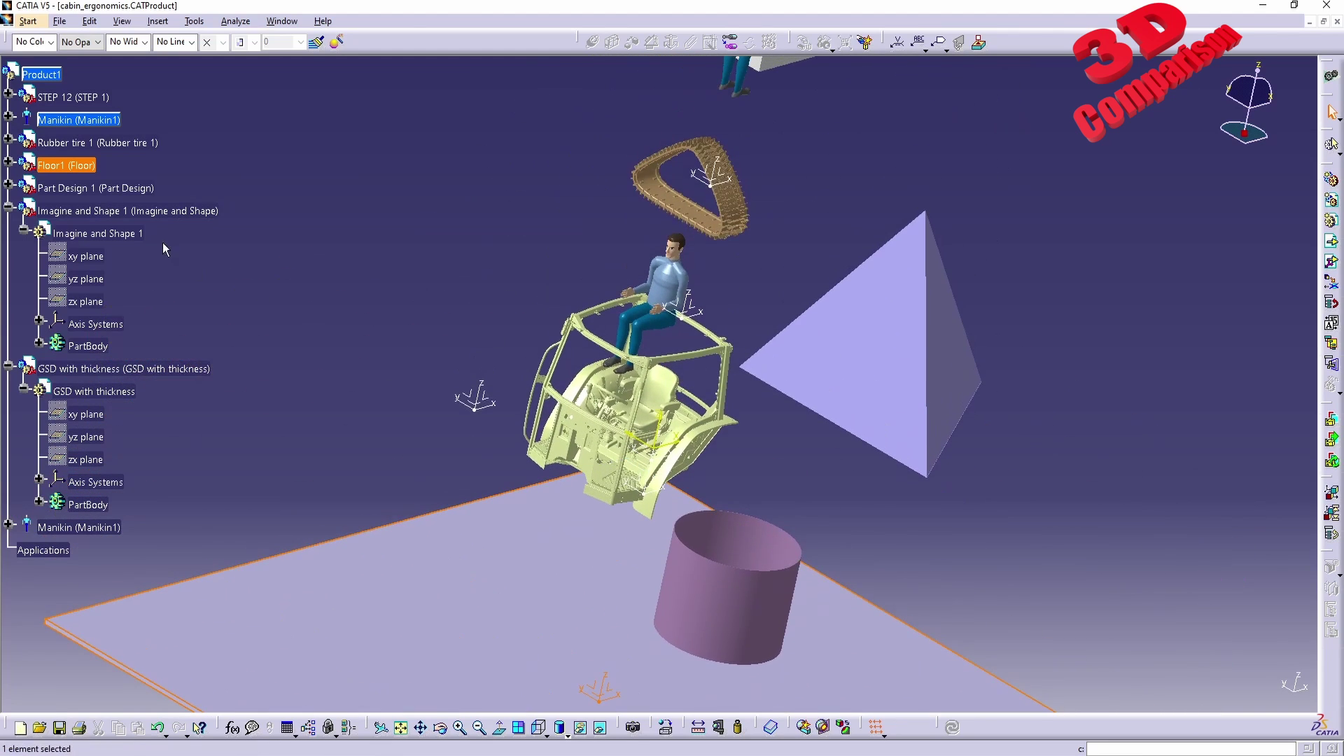
# Step: Examine the Part Design, Imagine and Shape, and GSD with thickness components and their placement relative to the floor
pyautogui.click(96, 187)
pyautogui.moveTo(812, 250); pyautogui.dragTo(744, 193, button='middle')
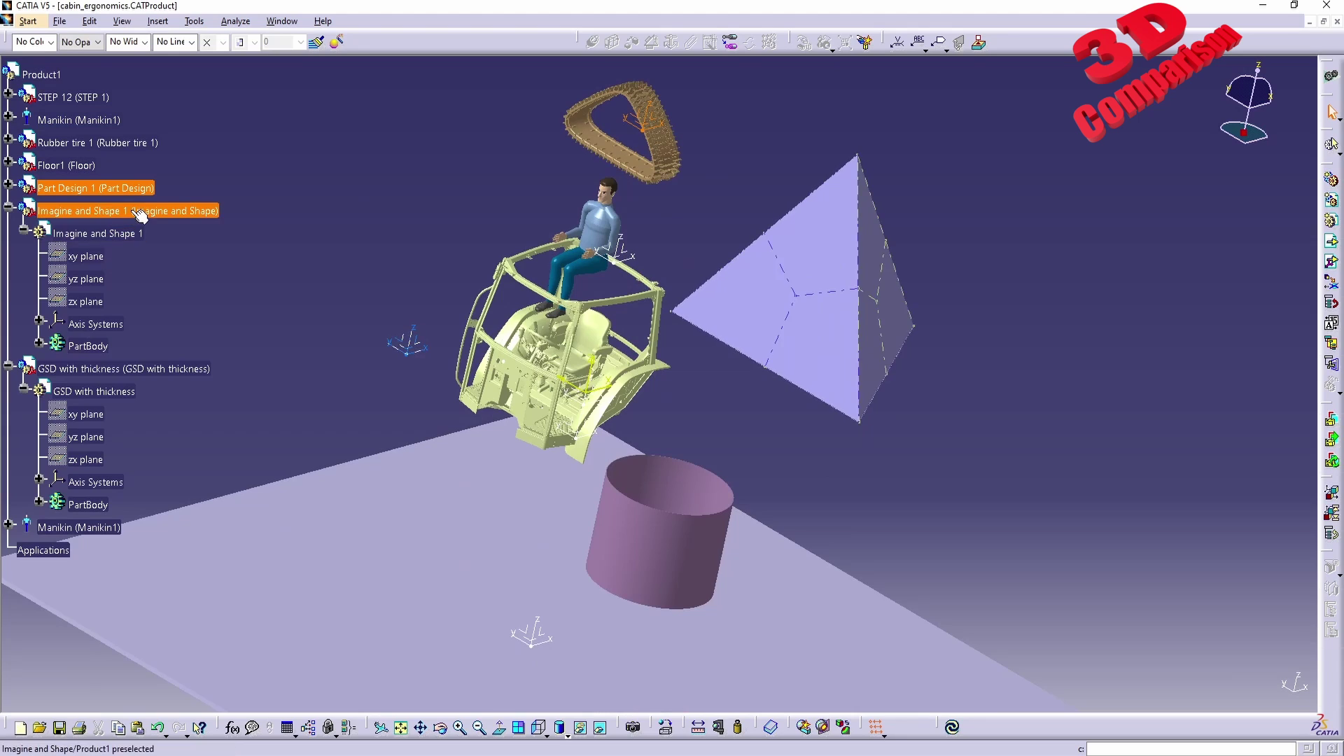
pyautogui.click(140, 213)
pyautogui.moveTo(689, 537); pyautogui.dragTo(646, 320, button='middle')
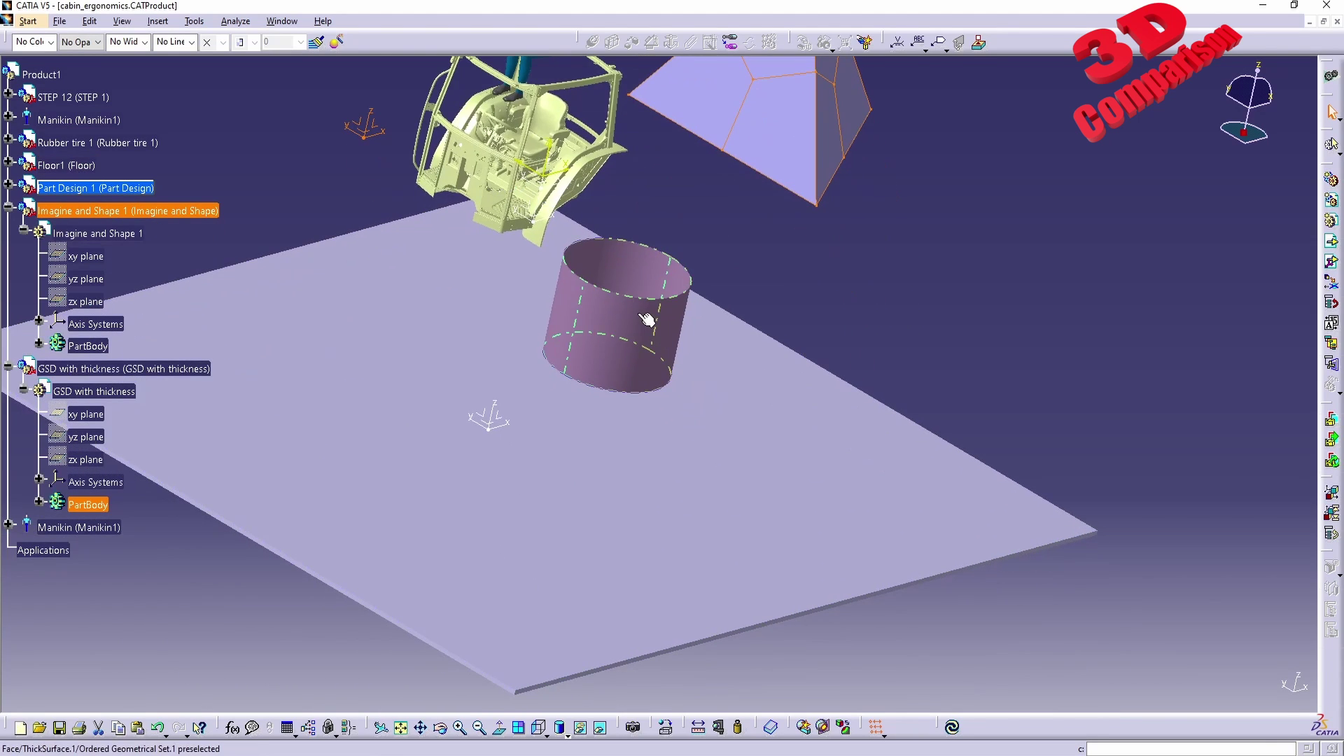
pyautogui.click(647, 320)
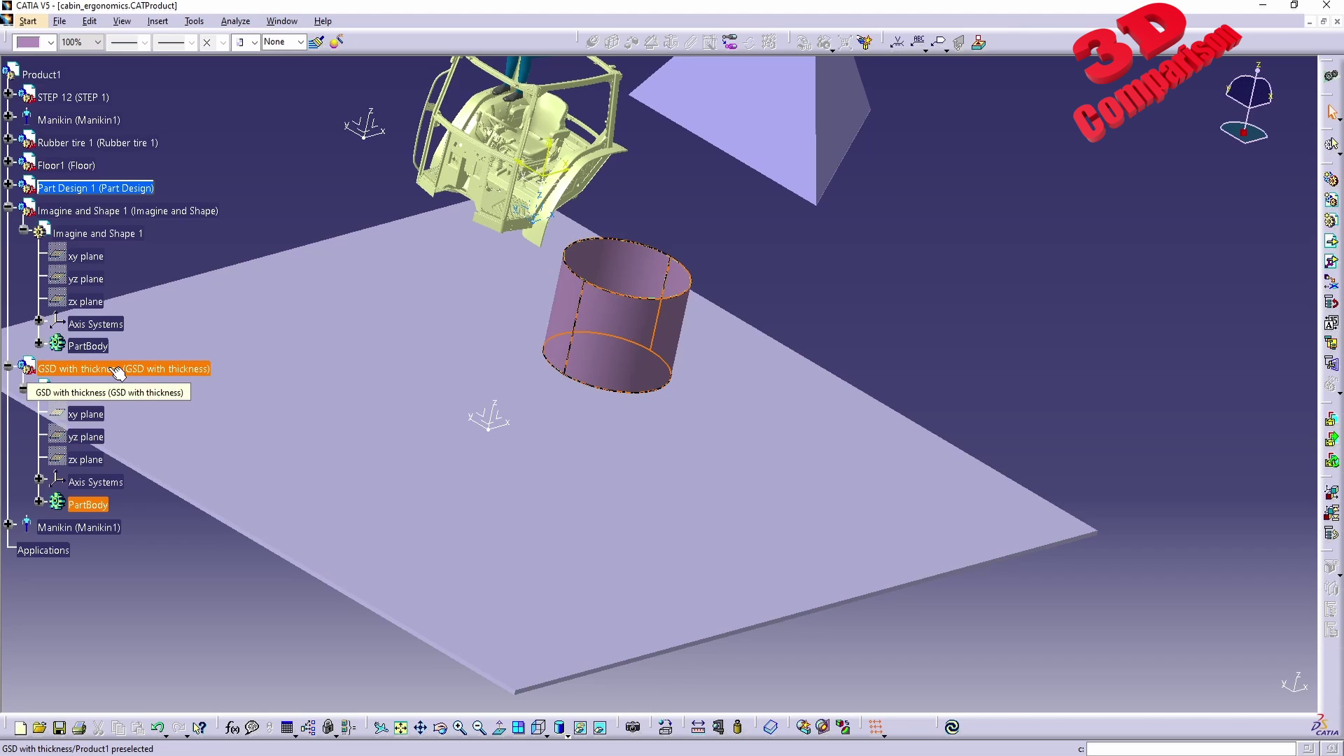
pyautogui.moveTo(768, 234); pyautogui.dragTo(768, 408, button='middle')
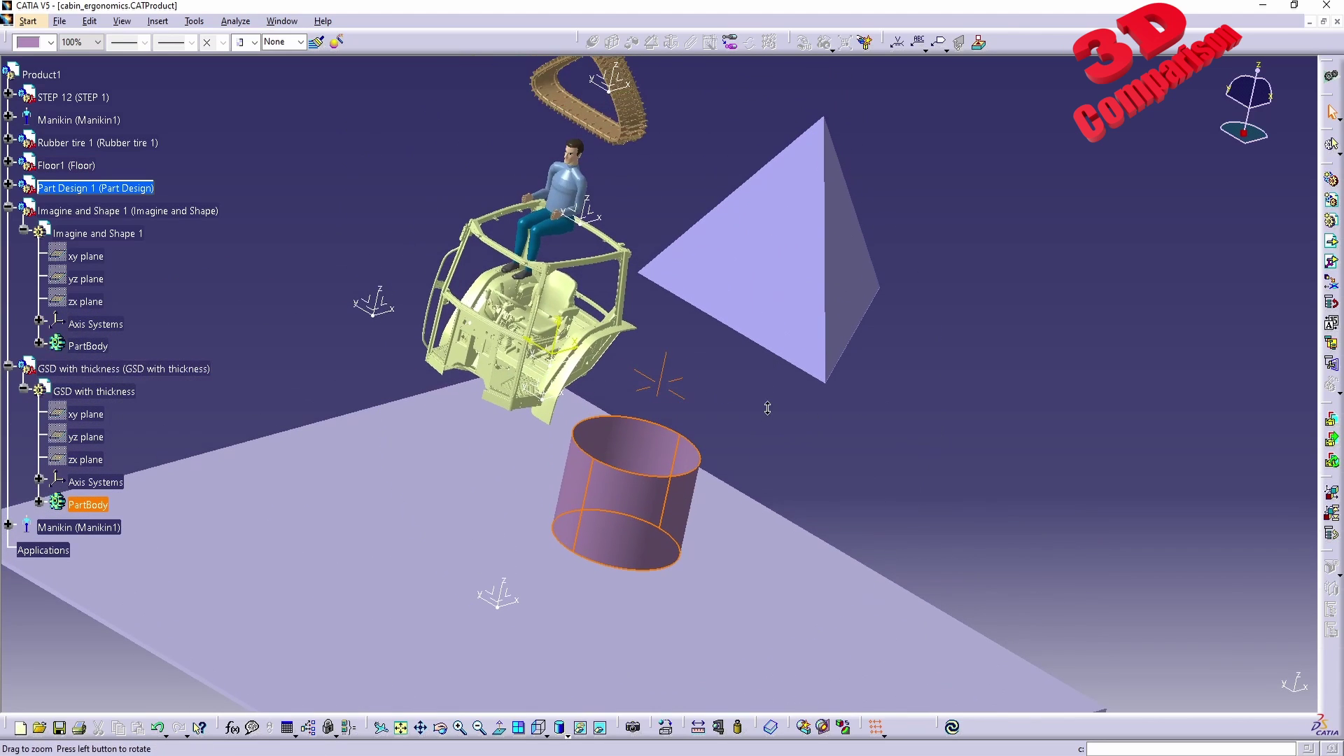
pyautogui.click(809, 424)
pyautogui.moveTo(313, 383); pyautogui.dragTo(360, 460)
pyautogui.moveTo(908, 434)
pyautogui.mouseDown()
pyautogui.moveTo(865, 363)
pyautogui.moveTo(765, 291)
pyautogui.moveTo(735, 430)
pyautogui.mouseUp()
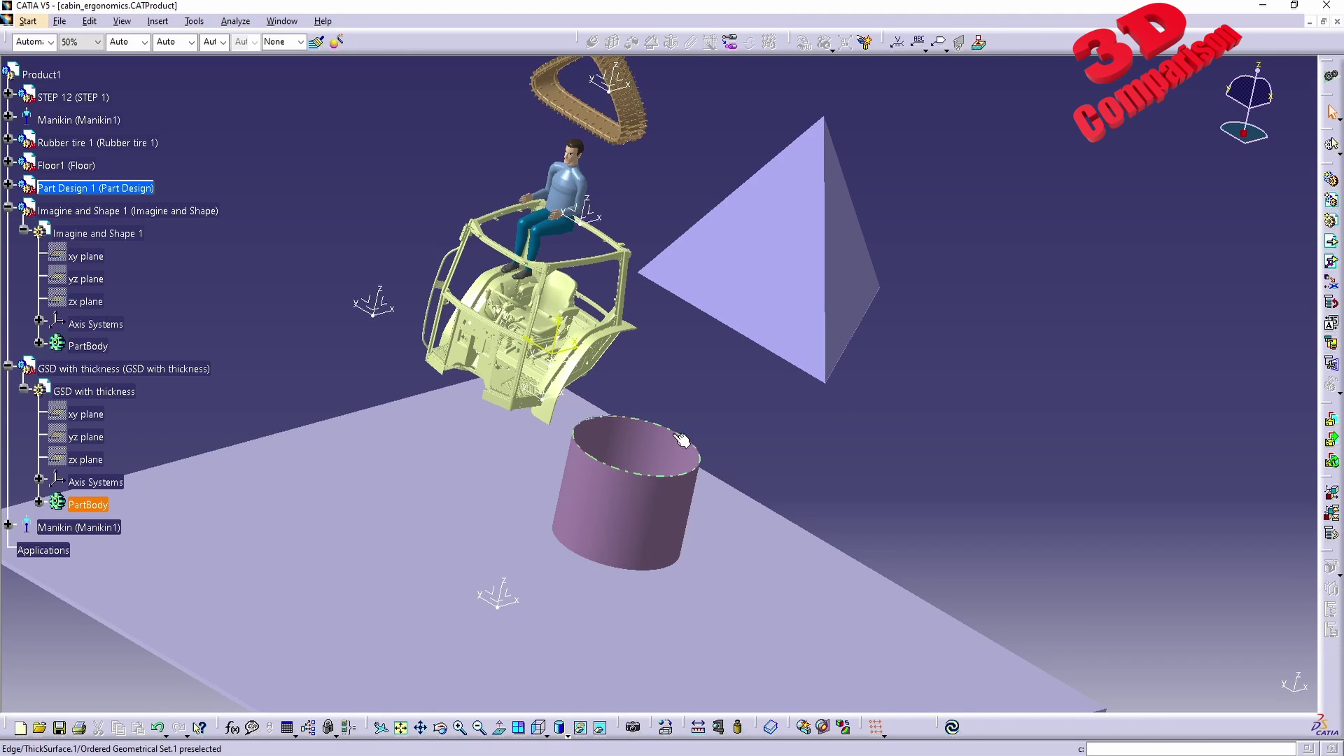
pyautogui.moveTo(687, 308); pyautogui.dragTo(708, 484, button='middle')
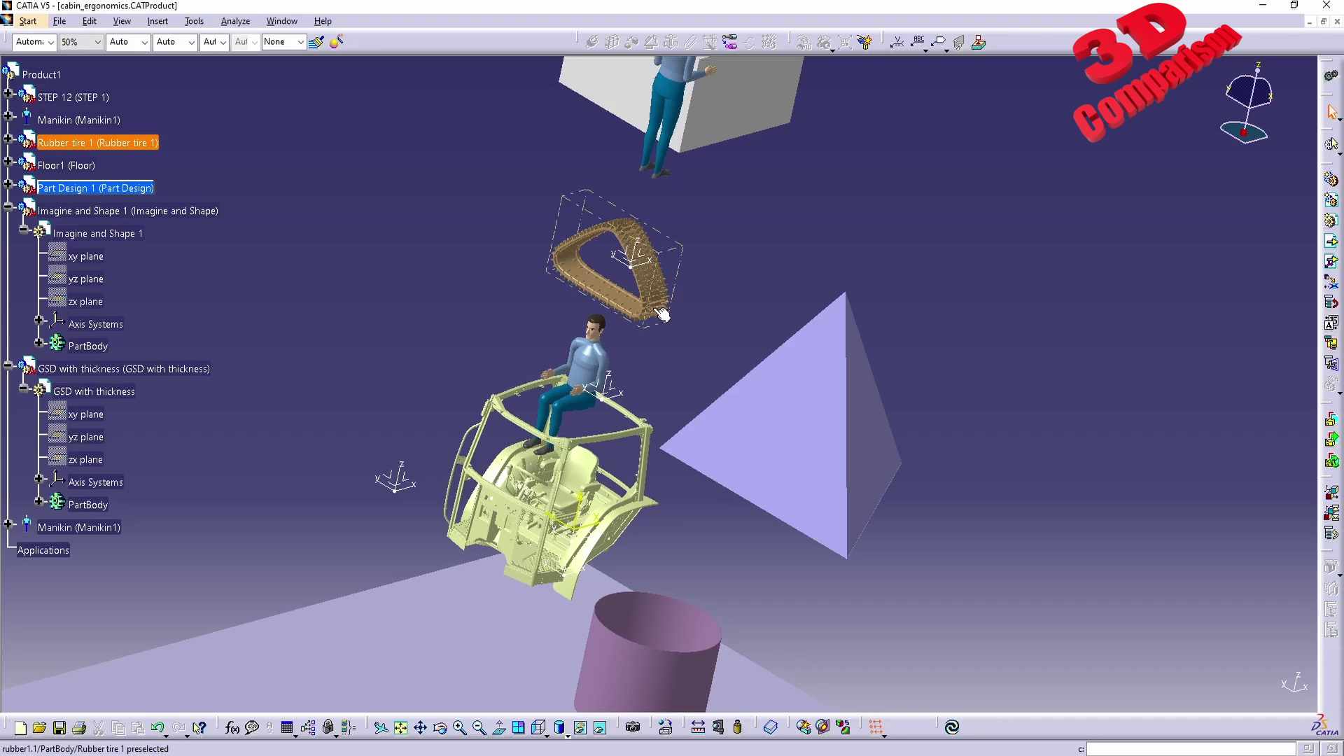
pyautogui.moveTo(829, 444); pyautogui.dragTo(810, 479, button='middle')
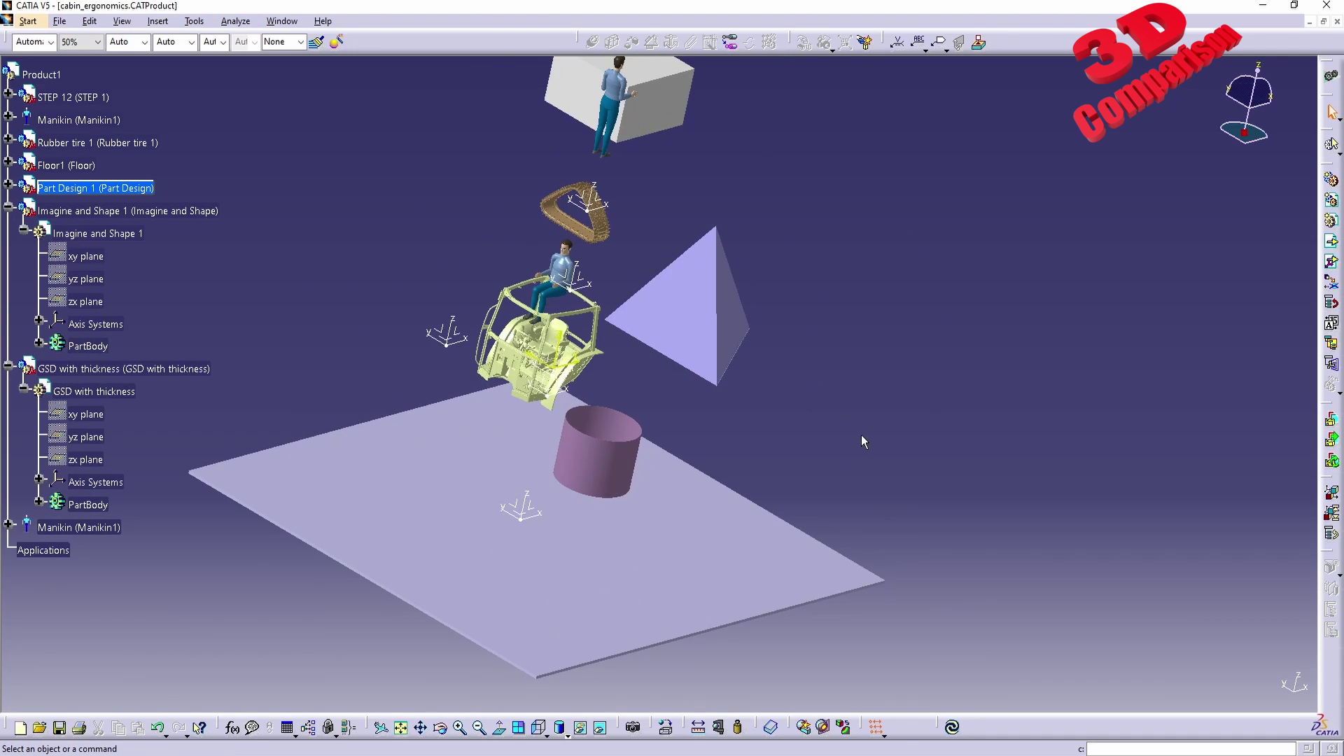
# Step: With Product1 active in Assembly Design, constrain the Part Design box's bottom face coincident with the floor's top face, using Opposite orientation
pyautogui.click(53, 75)
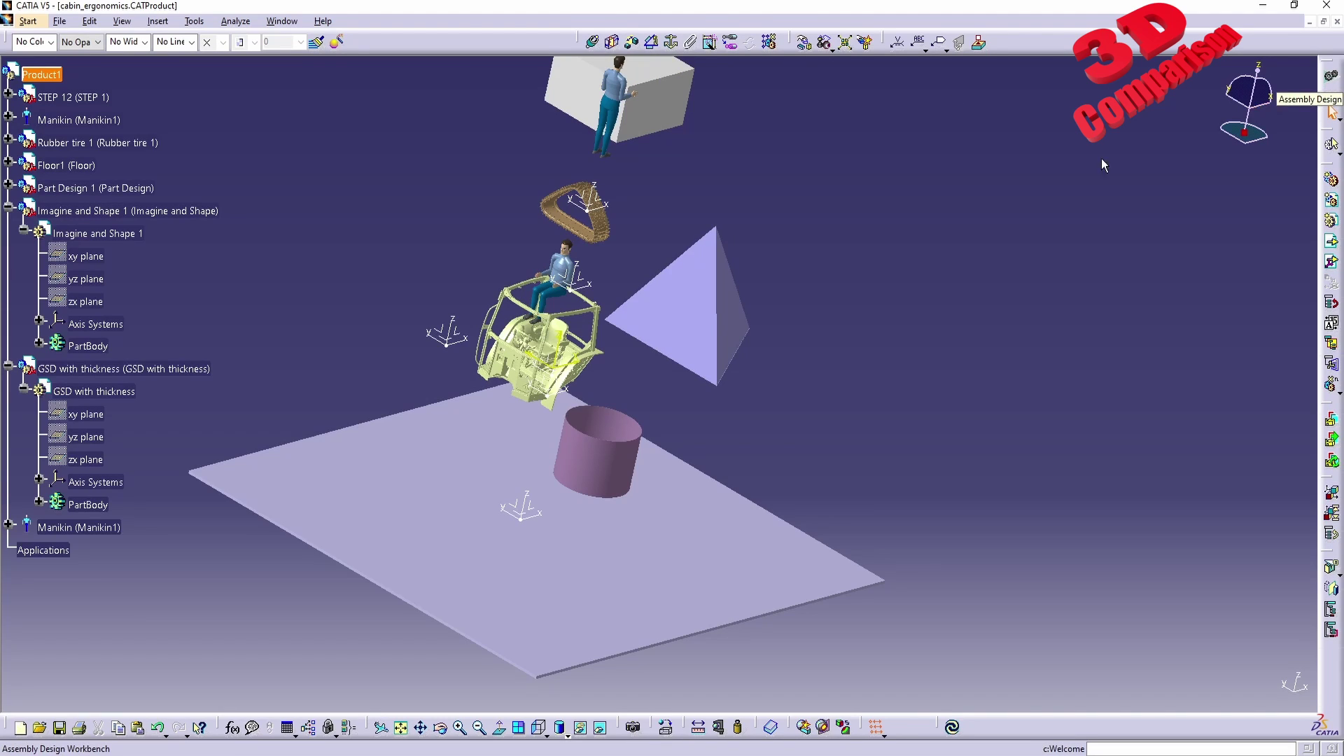
pyautogui.keyDown('ctrl'); pyautogui.click(661, 105); pyautogui.keyUp('ctrl')
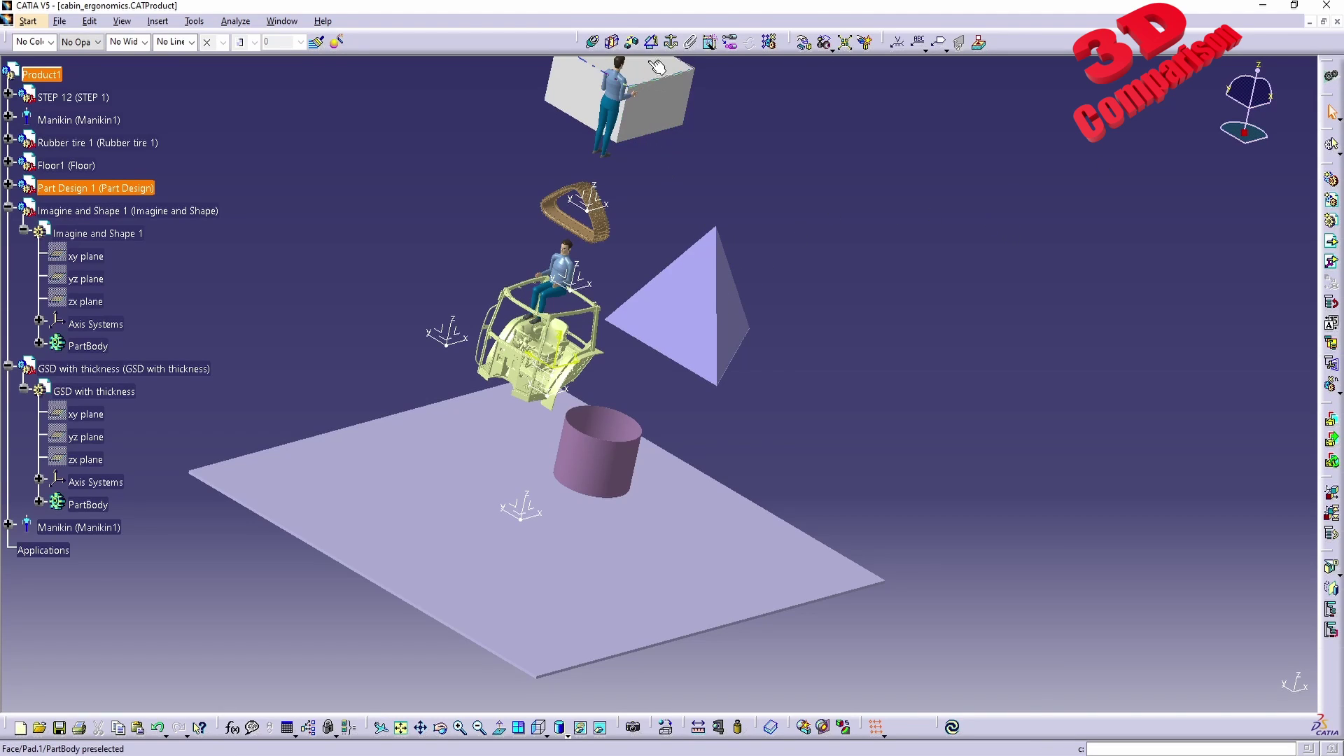
pyautogui.click(593, 43)
pyautogui.moveTo(817, 304); pyautogui.dragTo(675, 424, button='middle')
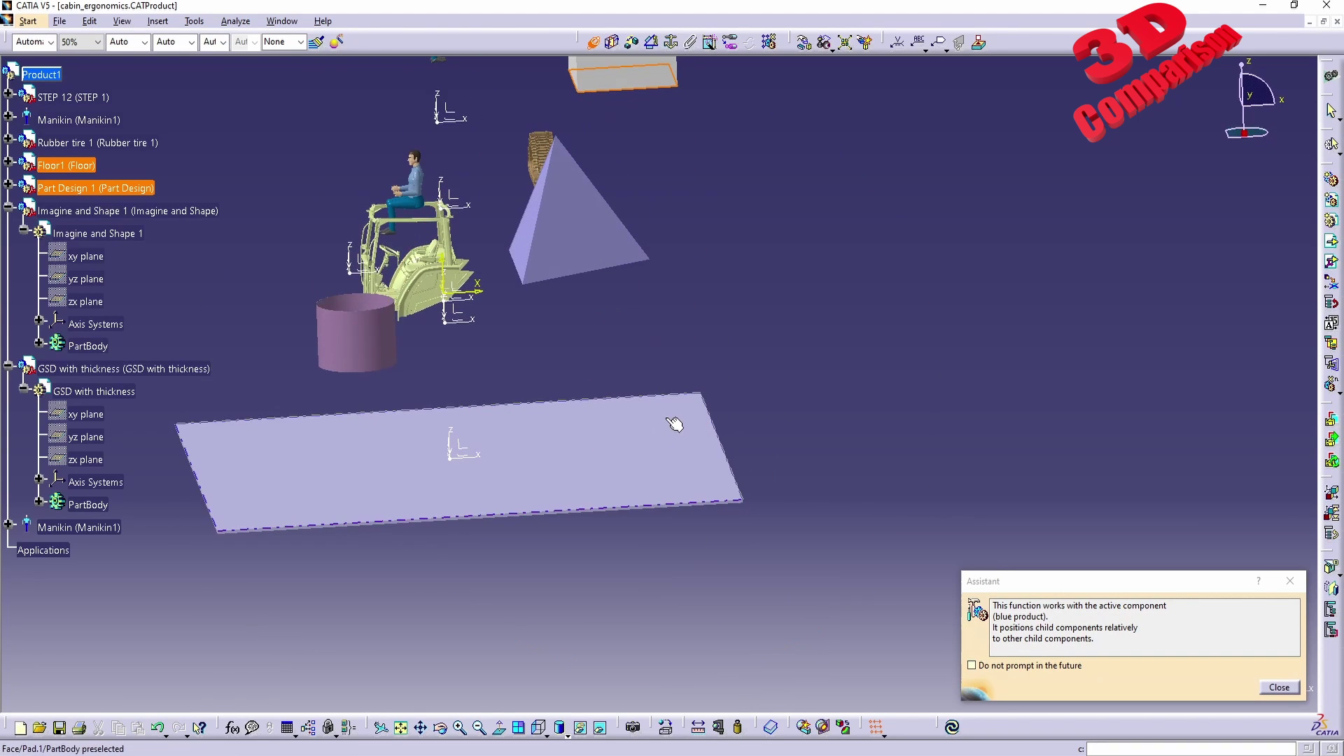
pyautogui.click(675, 424)
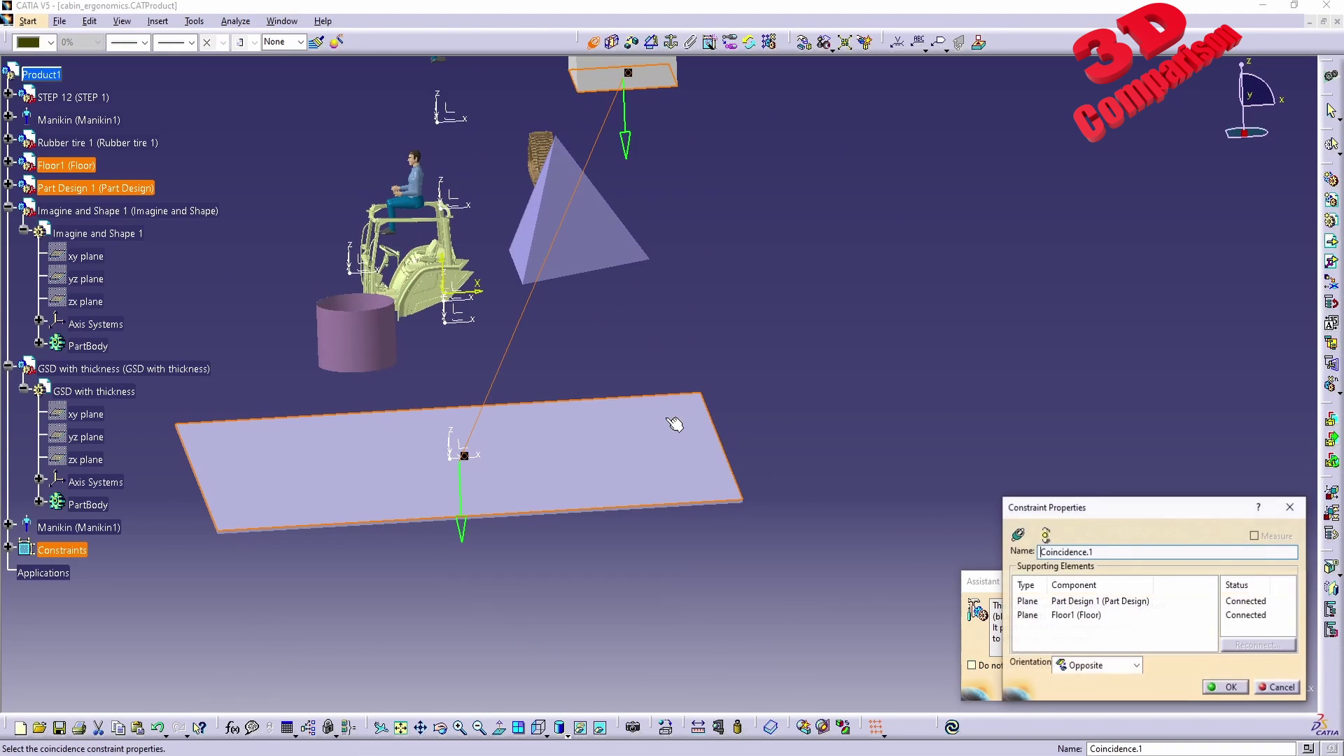
pyautogui.click(1231, 687)
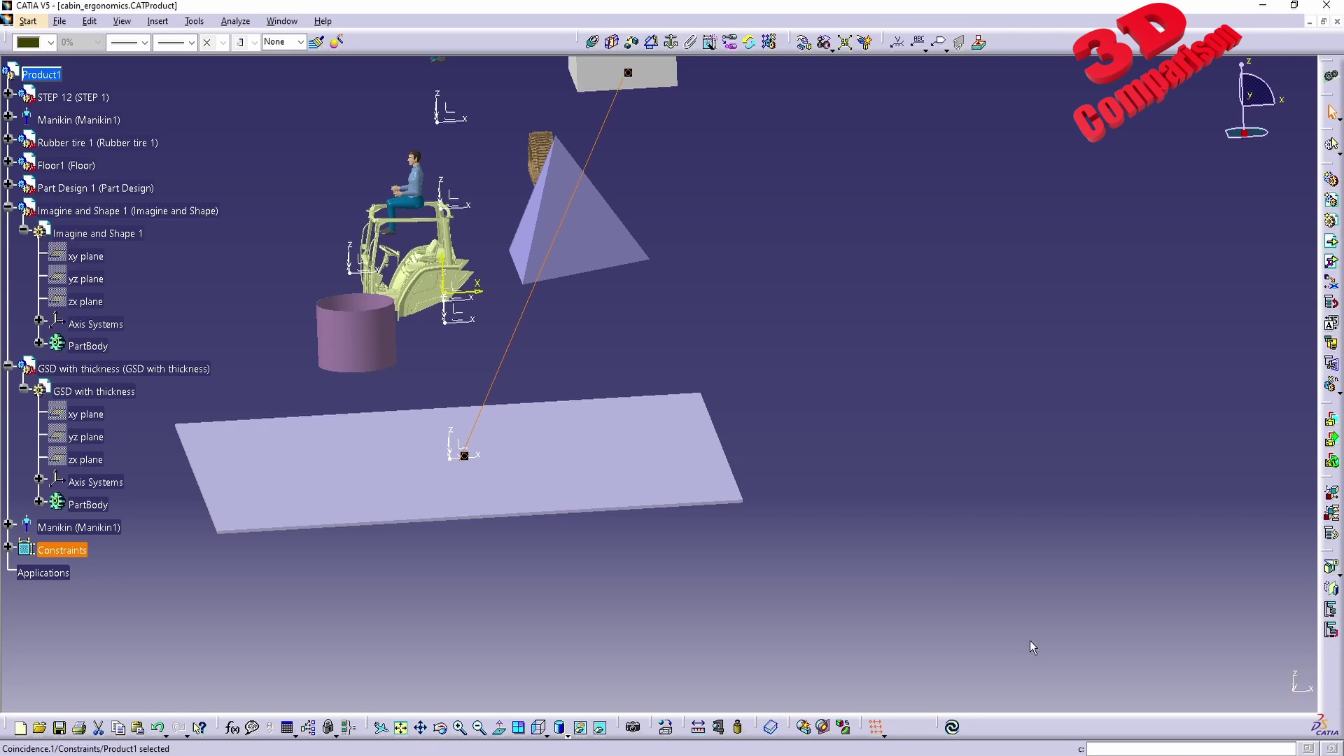
pyautogui.click(952, 727)
# Step: Try to add a contact constraint between the bottom face of the Part Design box and the top face of the floor
pyautogui.moveTo(660, 229); pyautogui.dragTo(691, 322, button='middle')
pyautogui.moveTo(607, 416); pyautogui.dragTo(660, 410, button='middle')
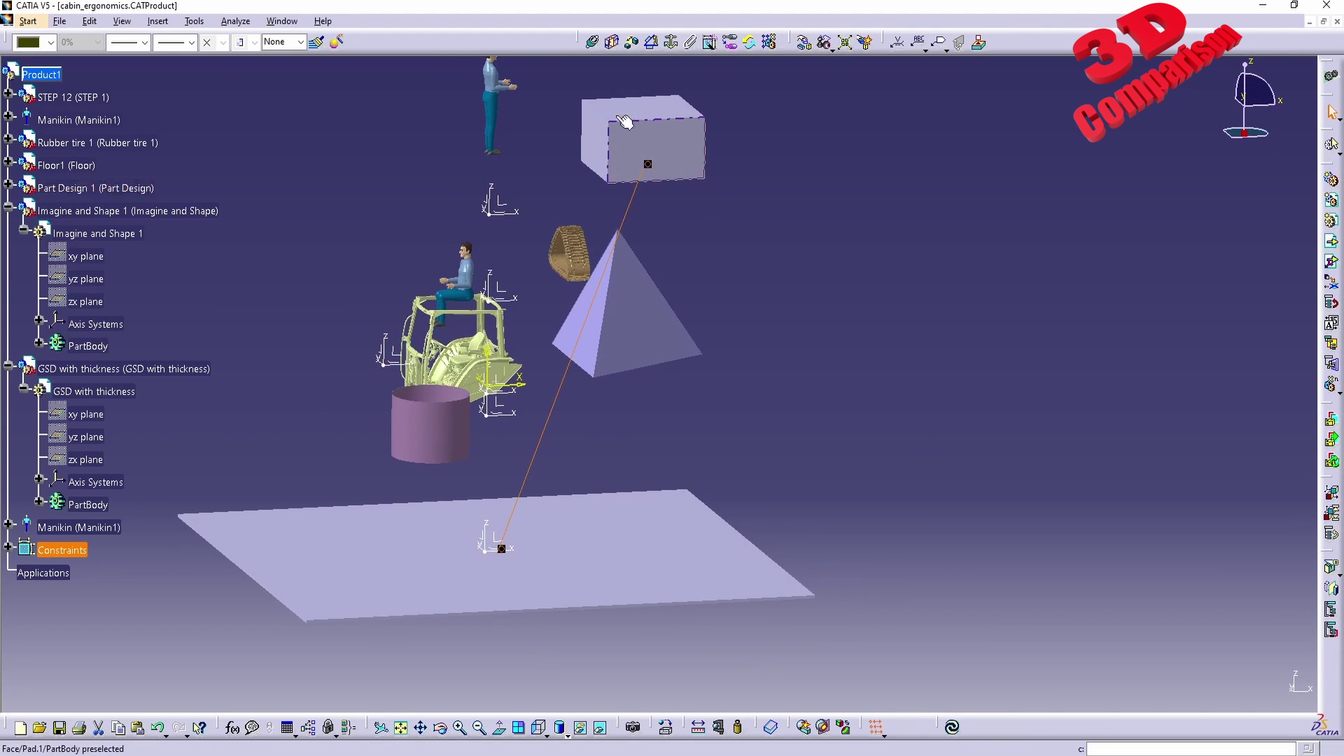
pyautogui.click(611, 49)
pyautogui.moveTo(693, 302); pyautogui.dragTo(658, 206, button='middle')
pyautogui.click(653, 210)
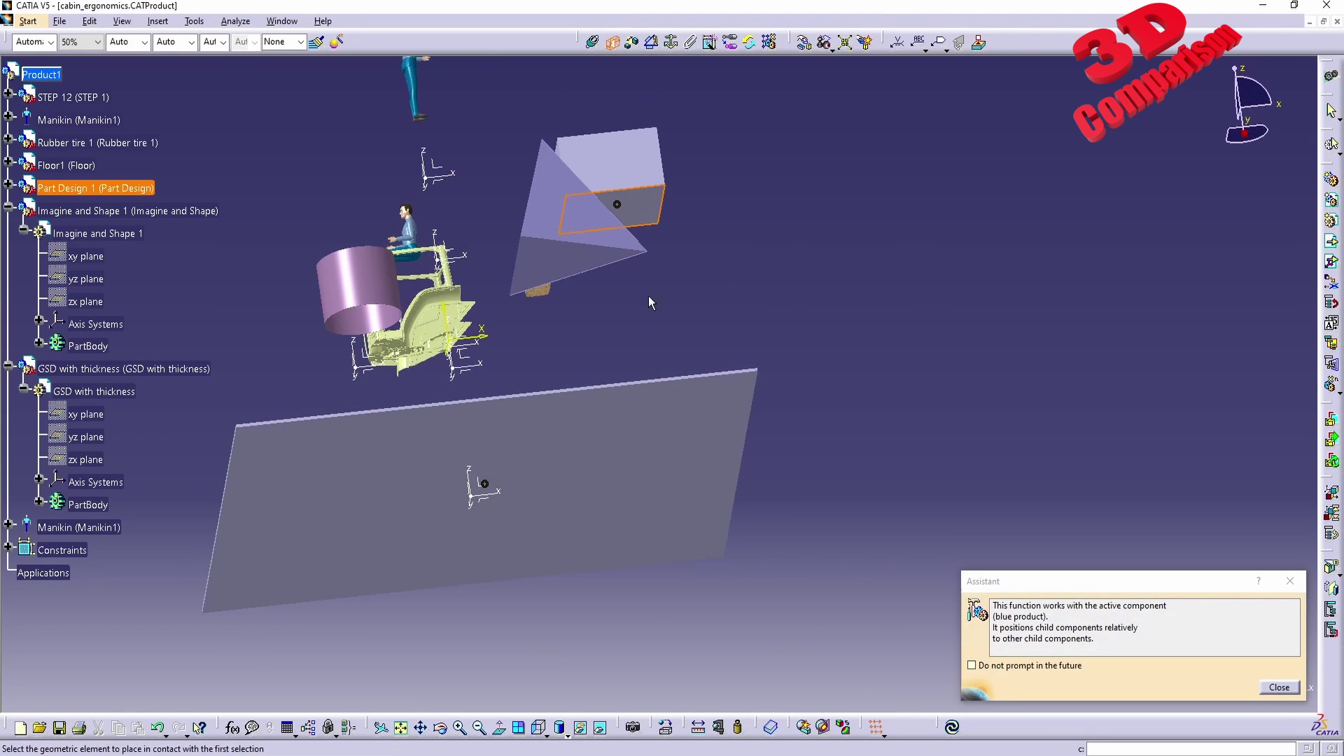
pyautogui.moveTo(649, 303); pyautogui.dragTo(602, 448, button='middle')
pyautogui.click(586, 468)
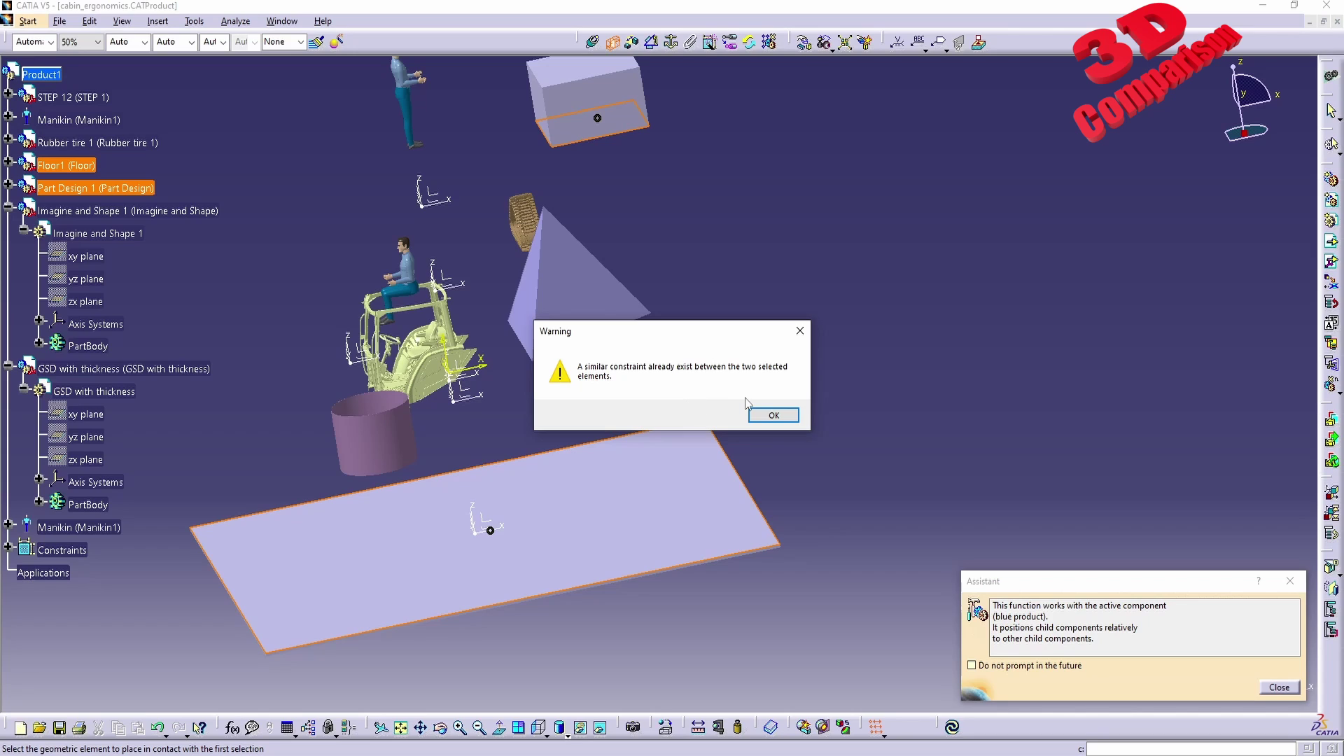
pyautogui.click(774, 416)
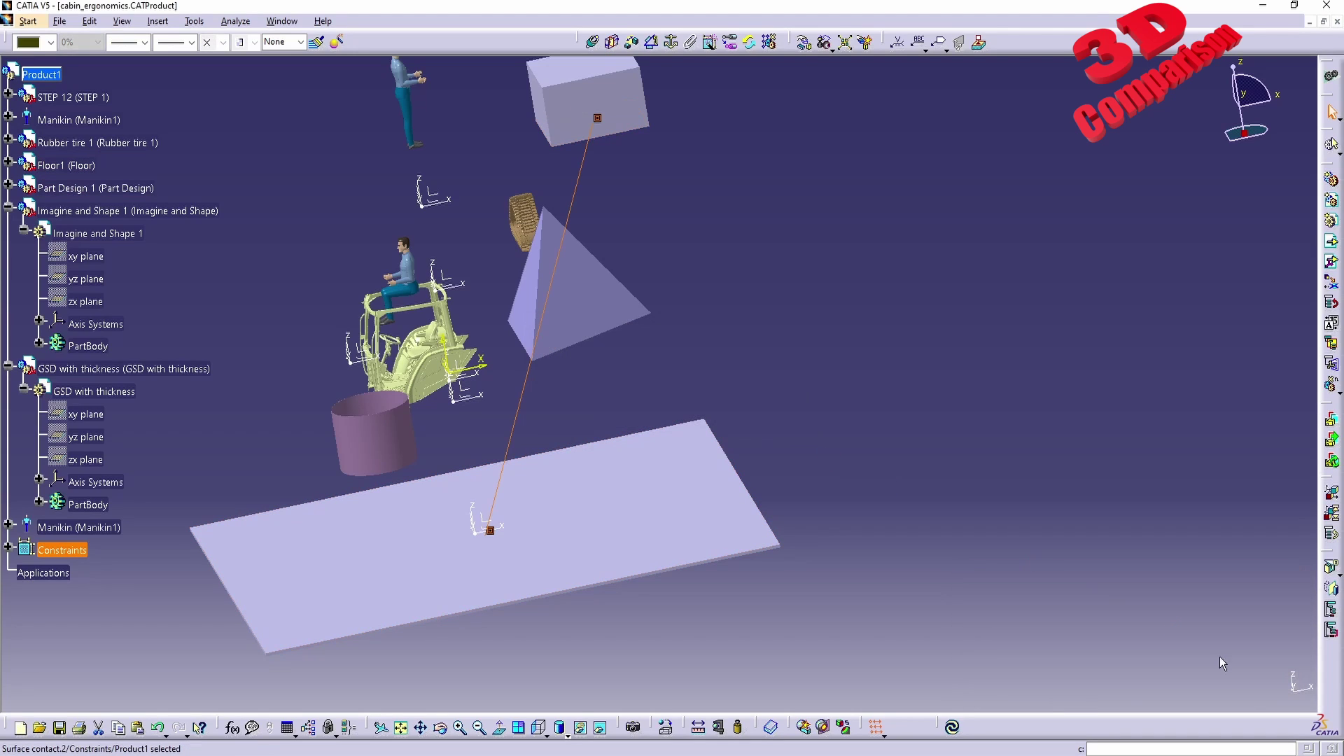
# Step: Expand the assembly's constraints and update the product to apply the coincidence between the box and the floor
pyautogui.click(8, 546)
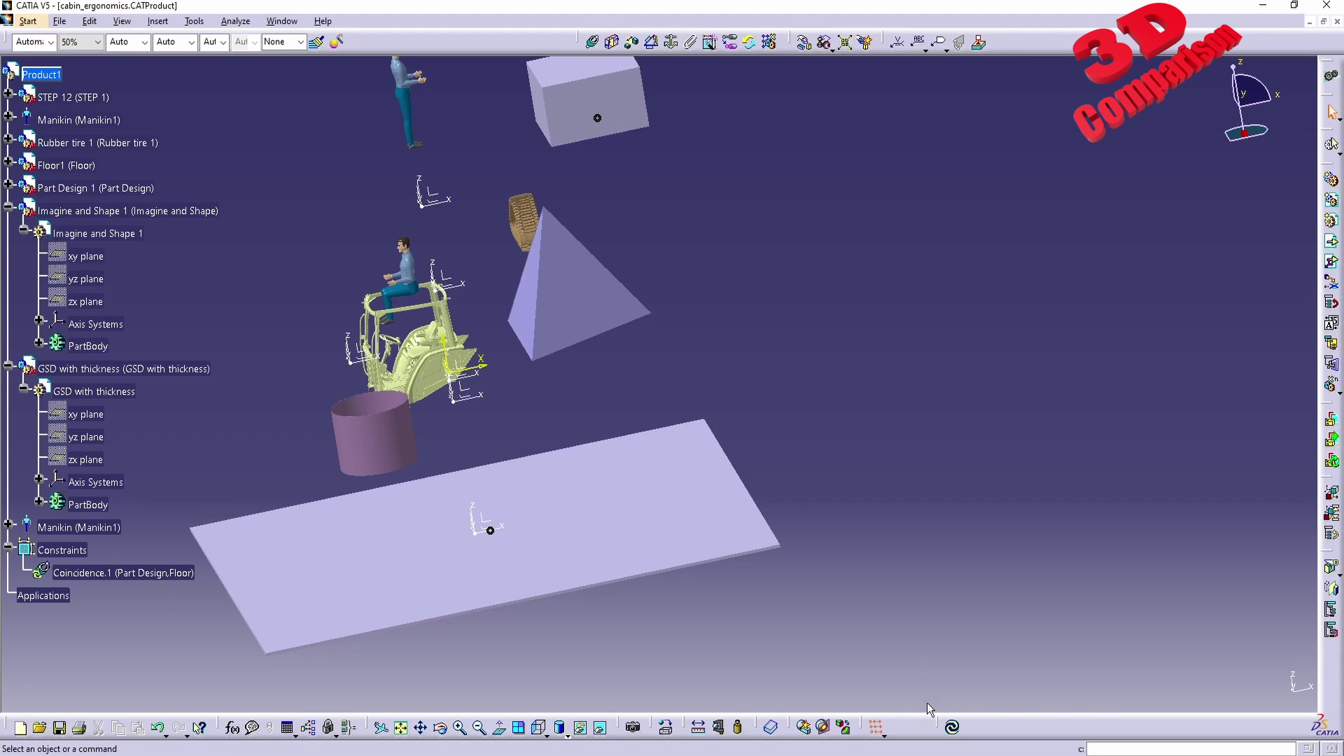
pyautogui.click(953, 728)
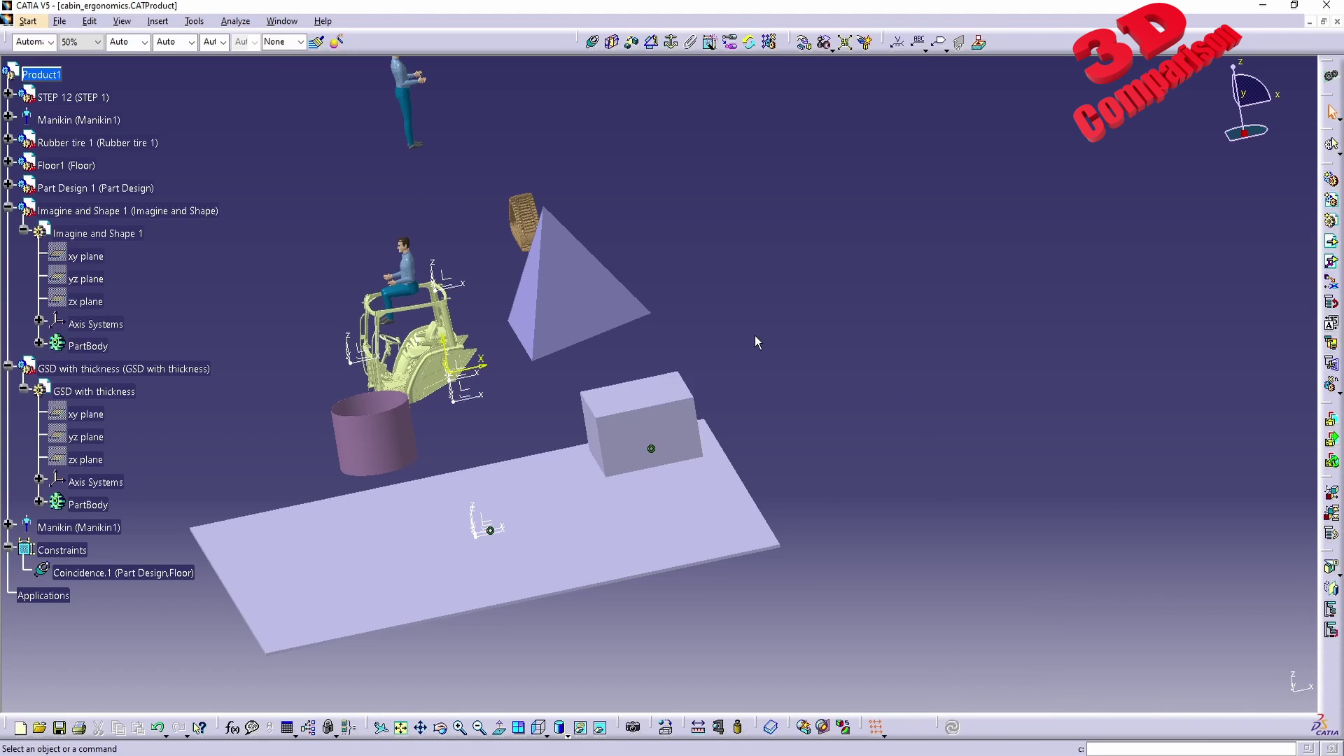
pyautogui.click(612, 48)
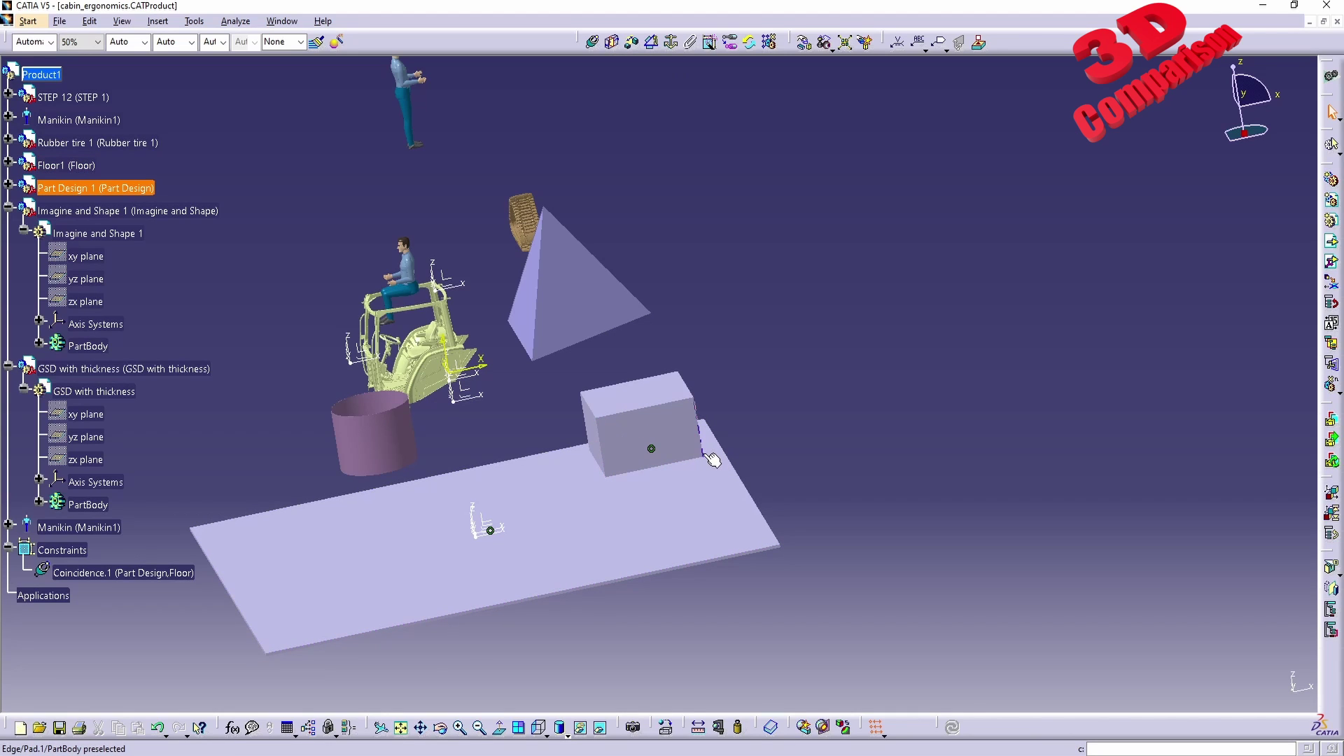
pyautogui.moveTo(717, 550); pyautogui.dragTo(620, 465, button='middle')
pyautogui.moveTo(575, 372); pyautogui.dragTo(639, 420, button='middle')
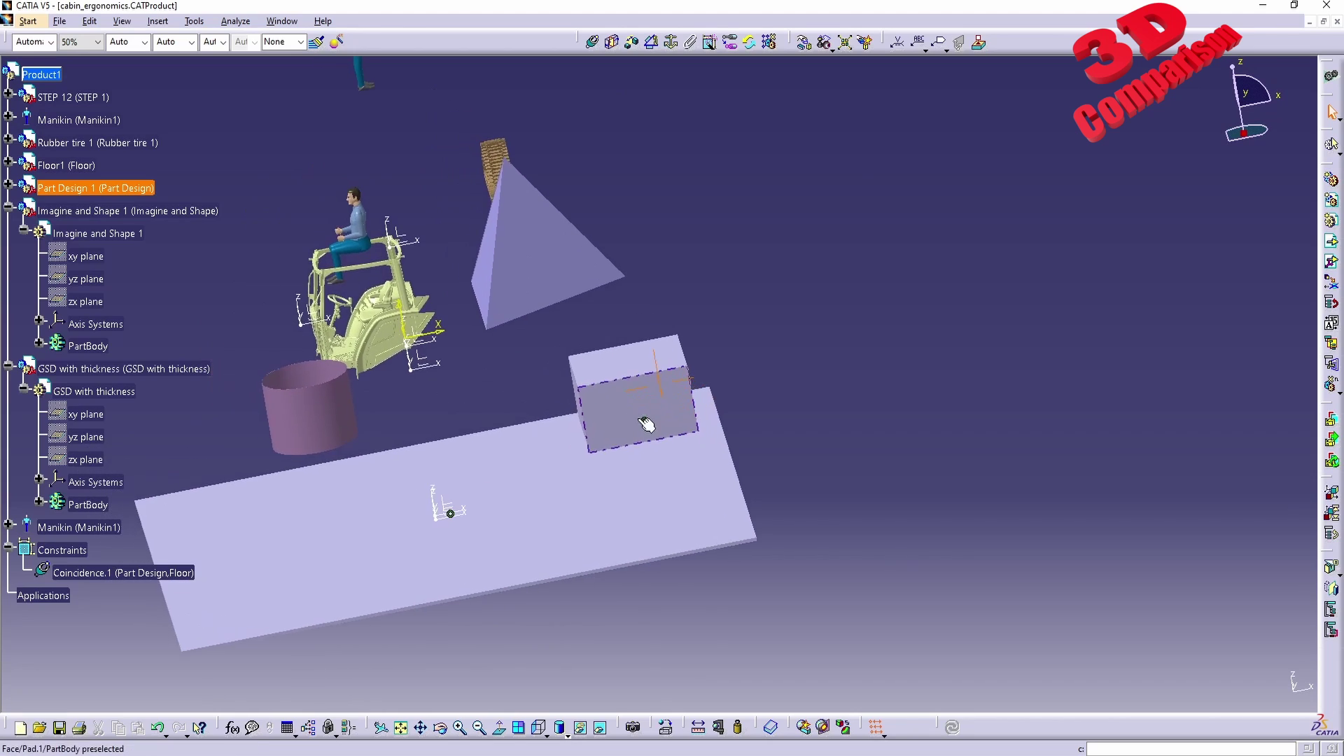
# Step: Delete the coincidence constraint between the box and the floor, and lift the Part Design box well above the floor with Manipulation
pyautogui.click(83, 570)
pyautogui.press('Delete')
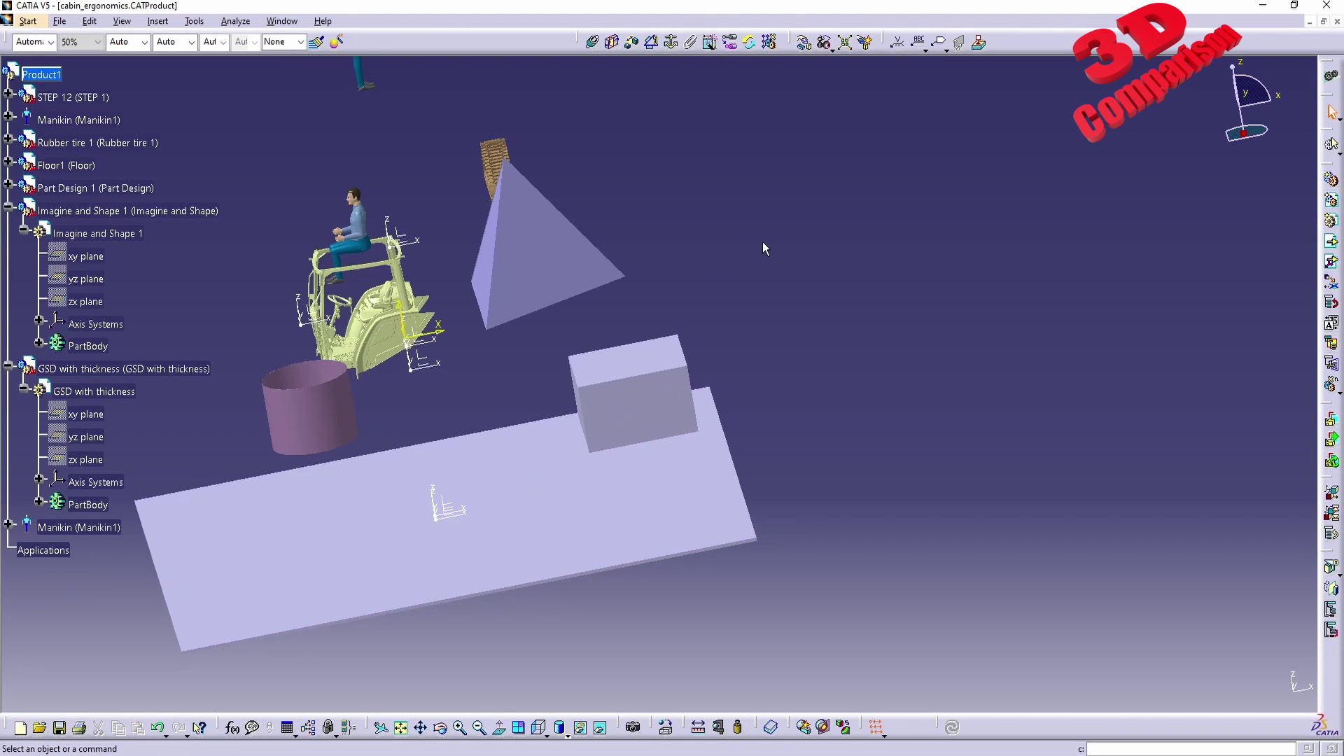
pyautogui.click(825, 43)
pyautogui.moveTo(661, 408); pyautogui.dragTo(641, 152)
pyautogui.click(1224, 687)
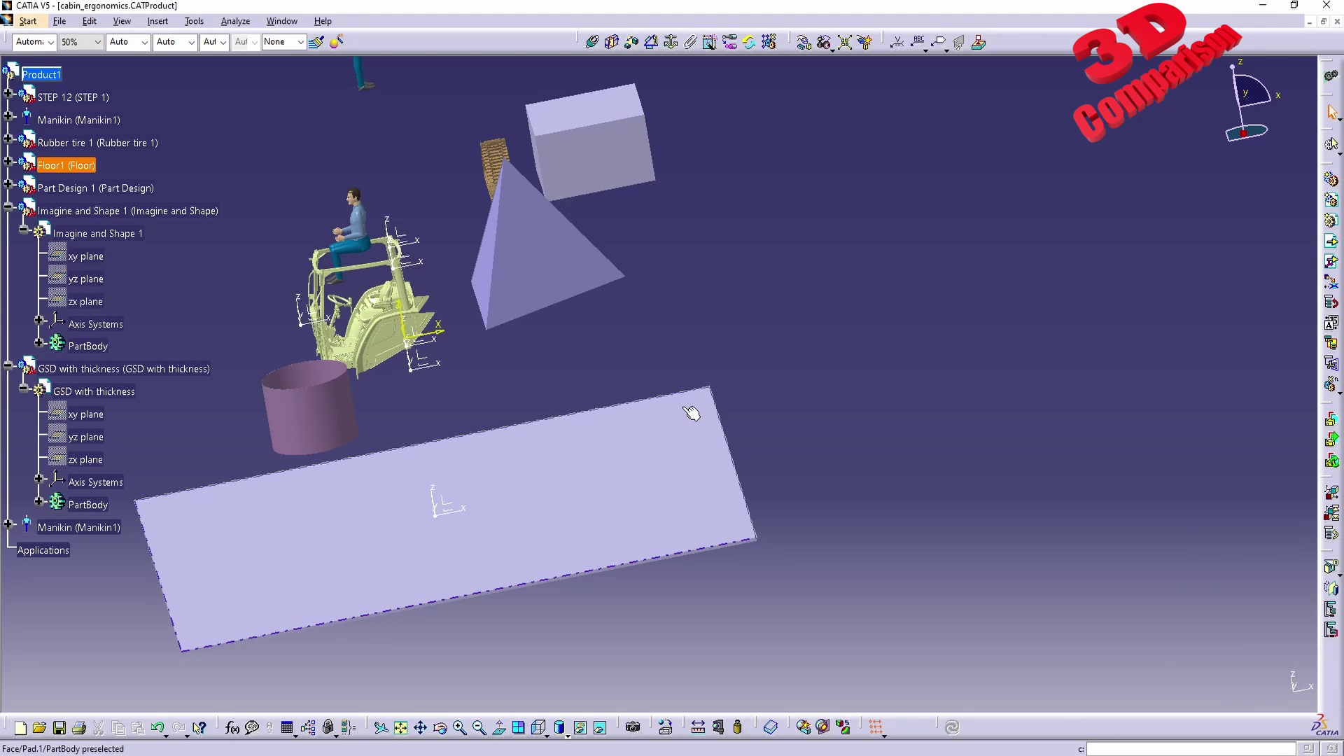
# Step: Run the "align side" command to align the bottom side of the Part Design box with the top face of the floor
pyautogui.moveTo(501, 410); pyautogui.dragTo(633, 448, button='middle')
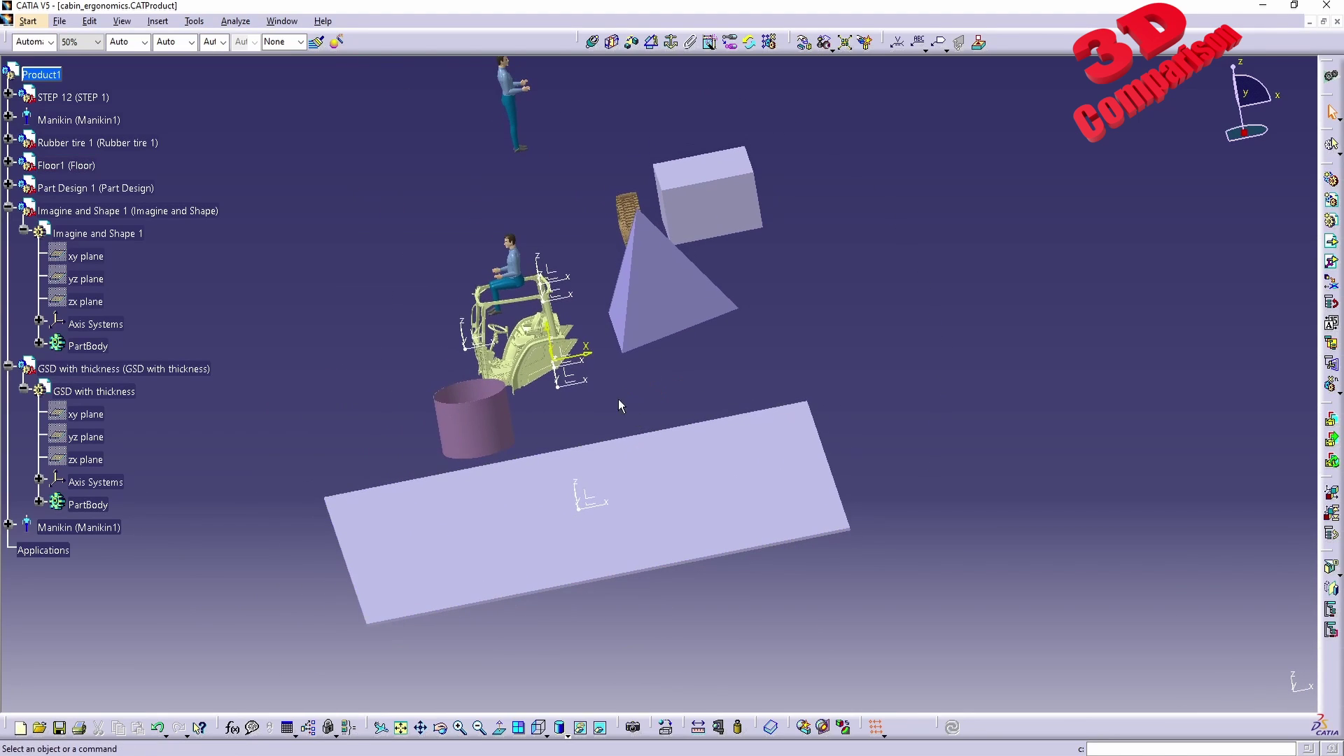
pyautogui.moveTo(619, 399); pyautogui.dragTo(687, 471, button='middle')
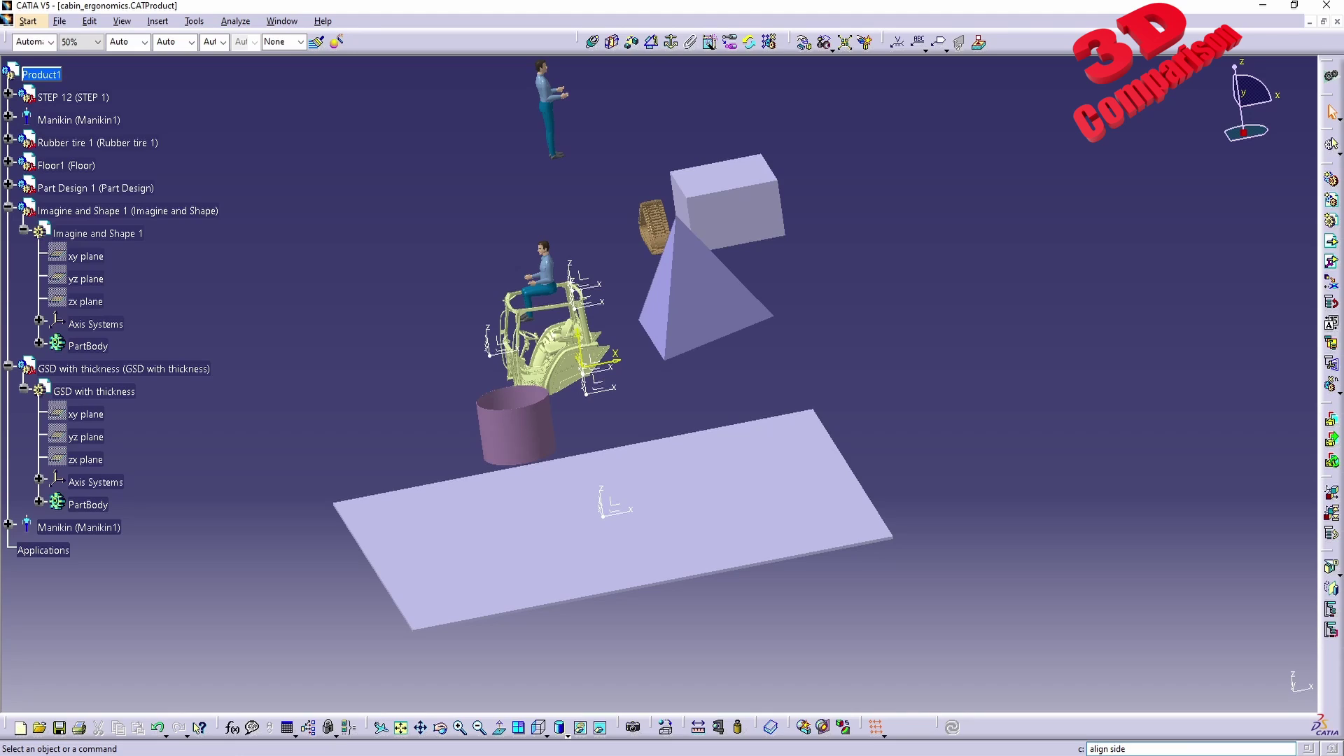
pyautogui.press('Return')
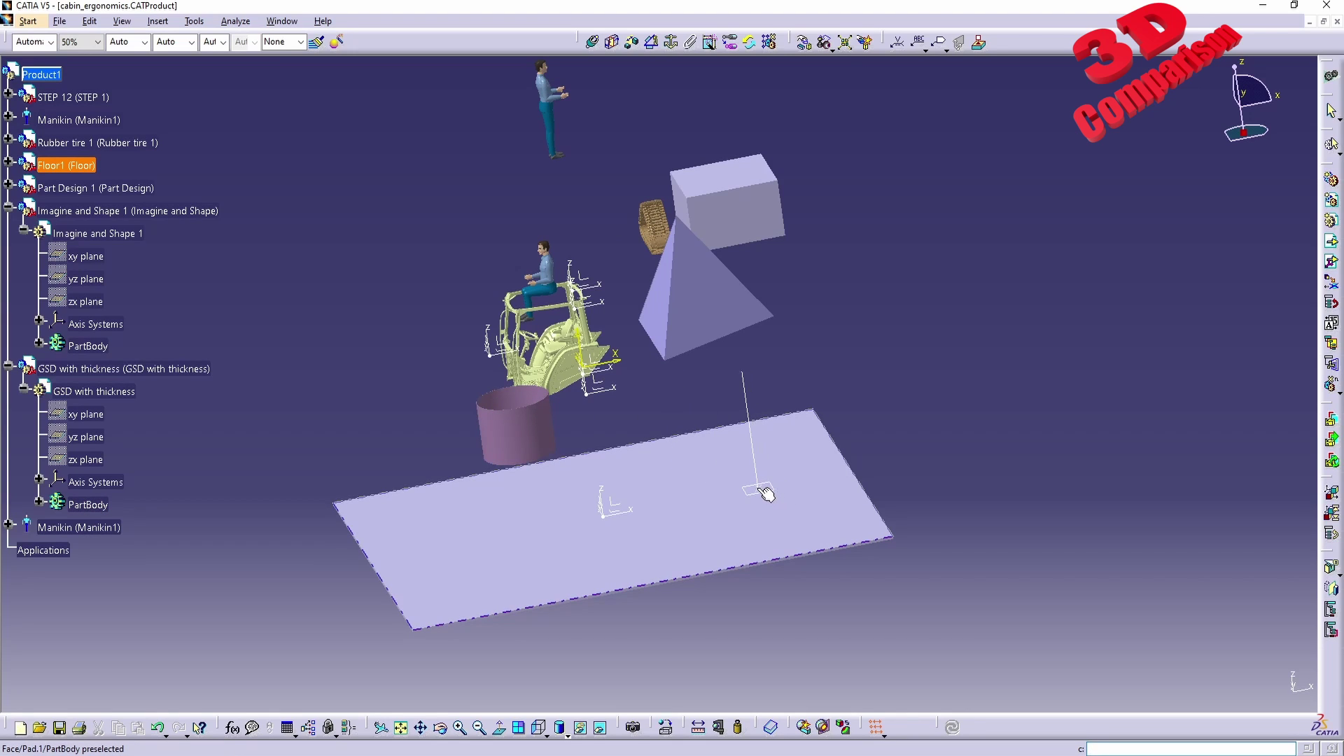
pyautogui.moveTo(828, 430); pyautogui.dragTo(636, 417, button='middle')
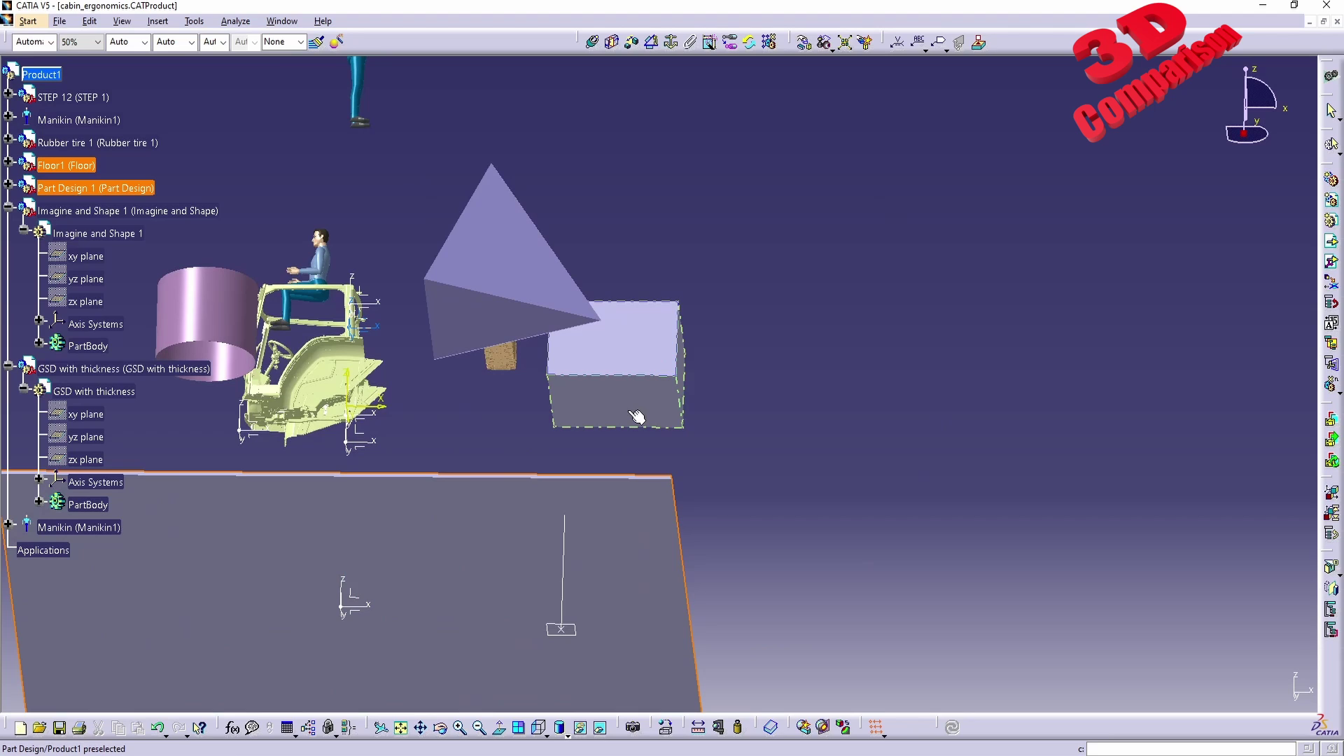
pyautogui.click(636, 426)
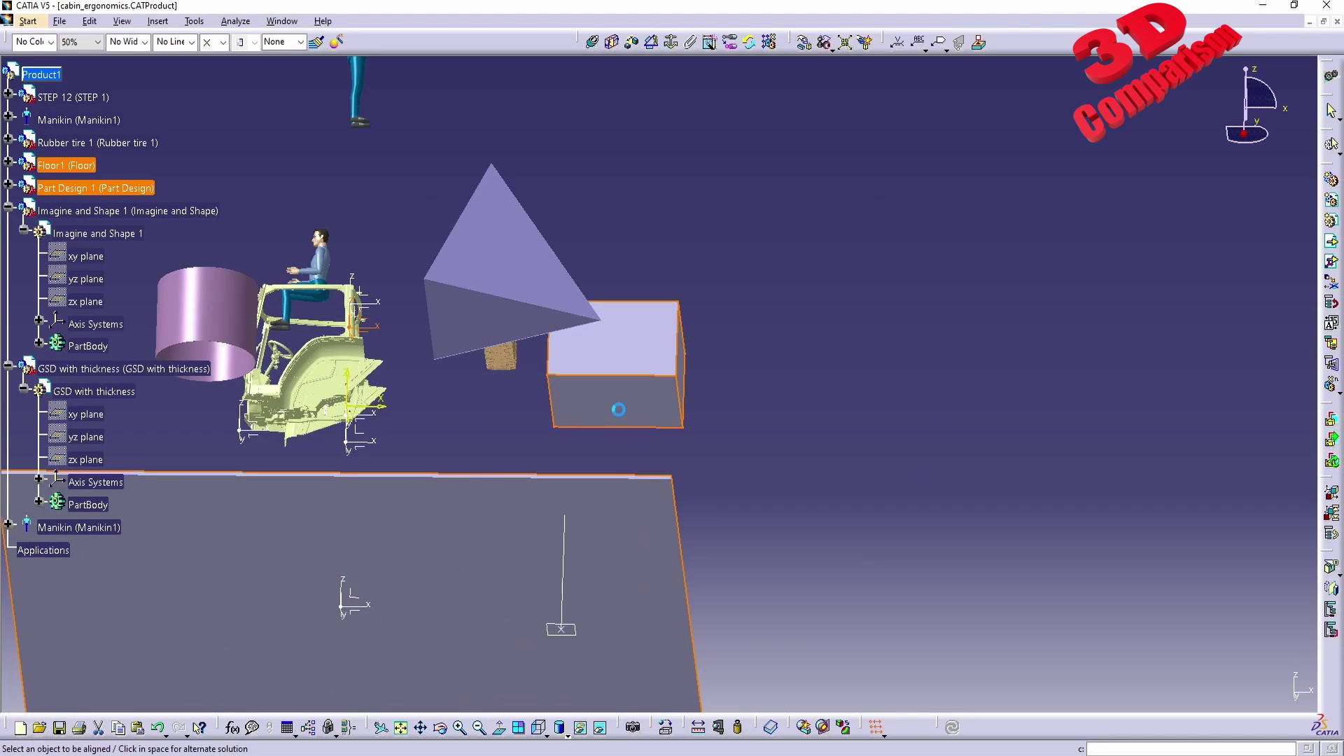
pyautogui.click(581, 463)
pyautogui.moveTo(582, 464); pyautogui.dragTo(668, 283, button='middle')
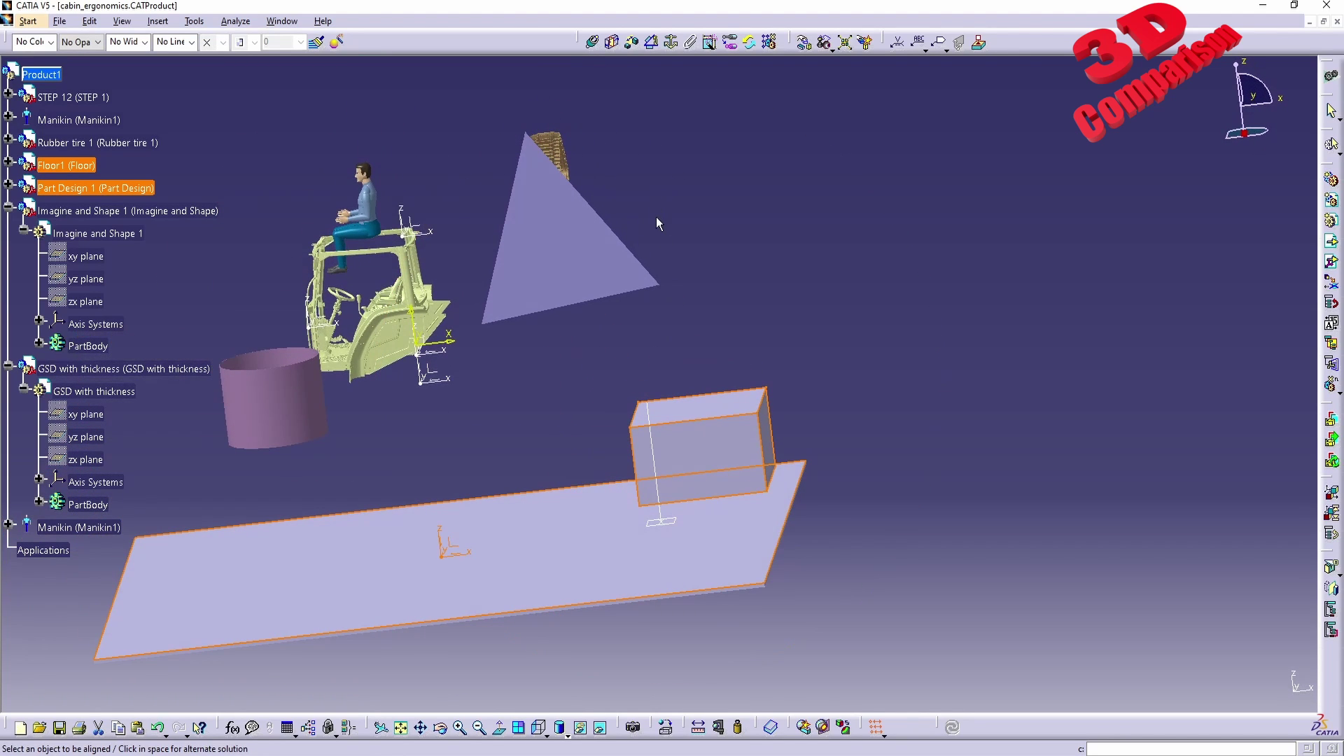
pyautogui.click(698, 458)
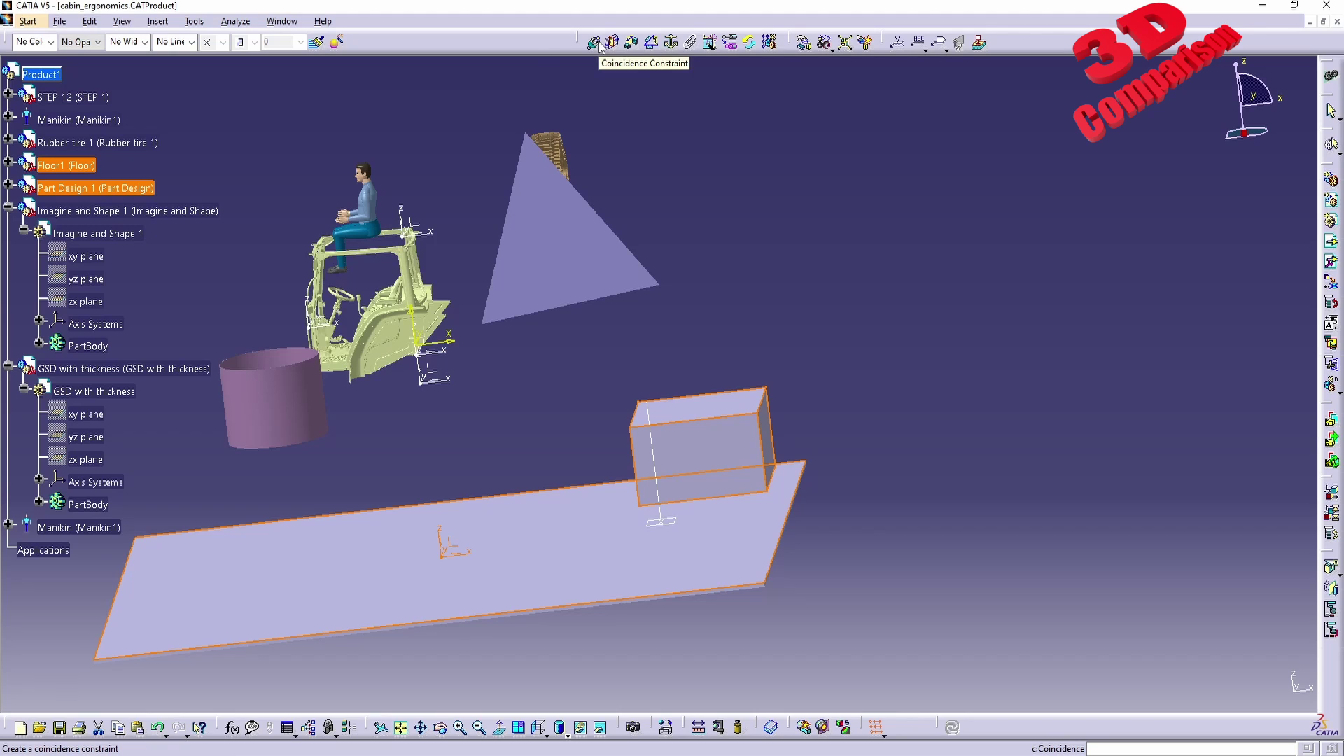
# Step: Cycle through the alternate solutions of the Part Design box's alignment with the floor's top face, and undo the alignment
pyautogui.moveTo(637, 490); pyautogui.dragTo(490, 462, button='middle')
pyautogui.click(539, 729)
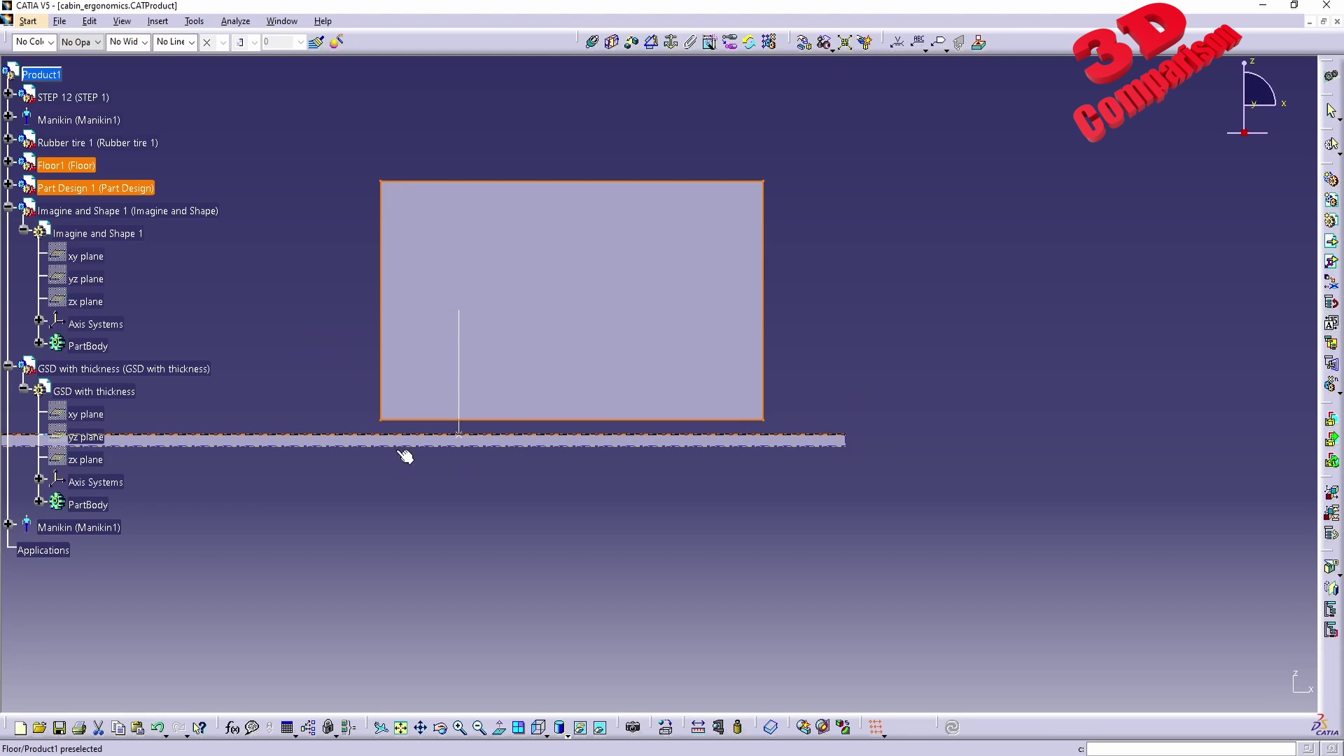
pyautogui.click(159, 549)
pyautogui.moveTo(448, 354); pyautogui.dragTo(537, 372, button='middle')
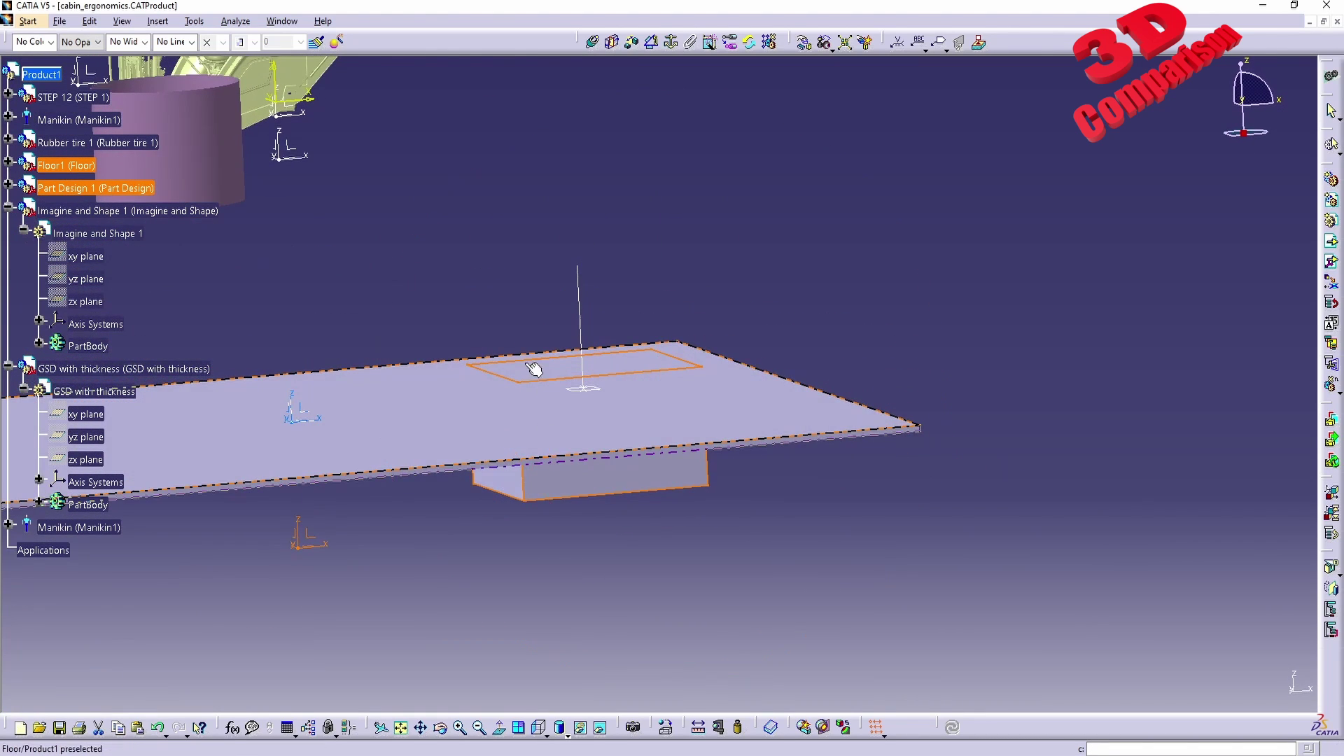
pyautogui.click(501, 391)
pyautogui.click(699, 586)
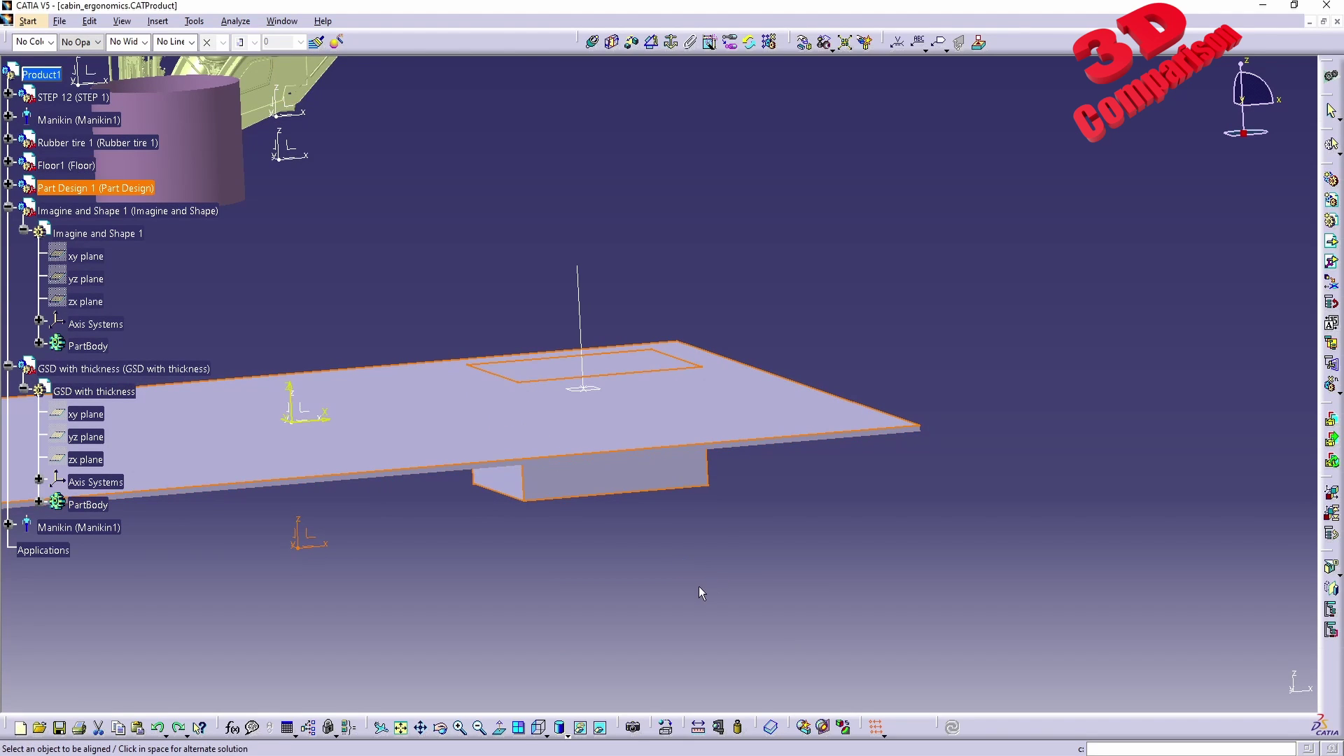
pyautogui.click(699, 587)
pyautogui.moveTo(641, 578); pyautogui.dragTo(624, 509, button='middle')
pyautogui.click(623, 508)
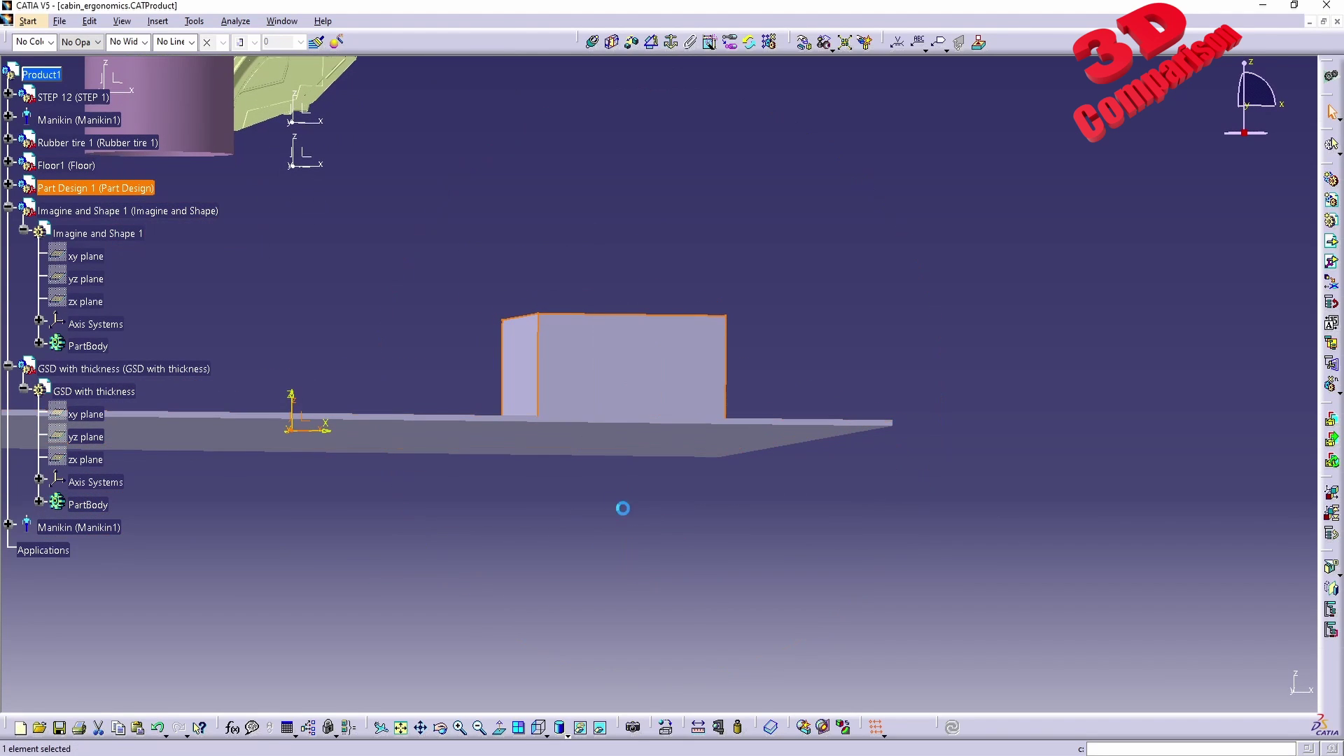
pyautogui.hotkey('ctrl', 'z')
# Step: Align the bottom side of the Part Design box with the floor's top face again, and check its seating from the front
pyautogui.moveTo(609, 336); pyautogui.dragTo(960, 646, button='middle')
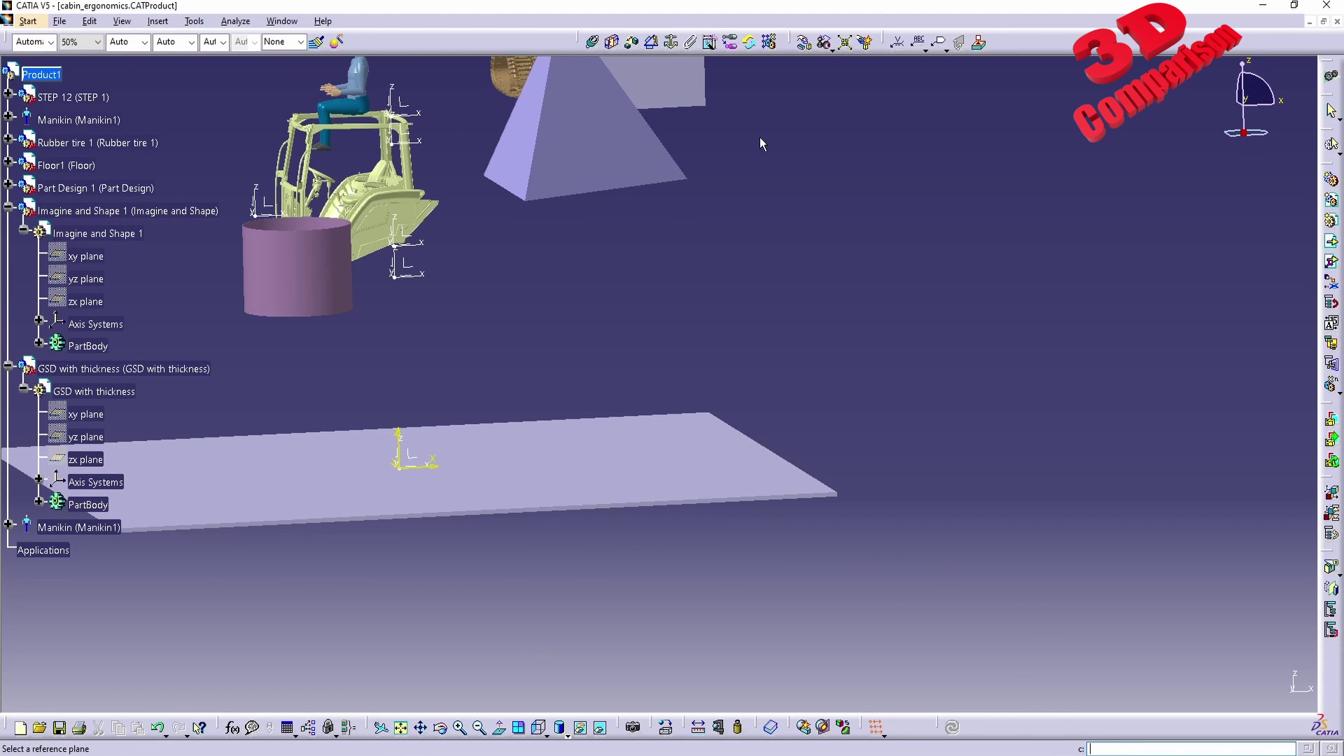
pyautogui.moveTo(614, 434); pyautogui.dragTo(619, 485, button='middle')
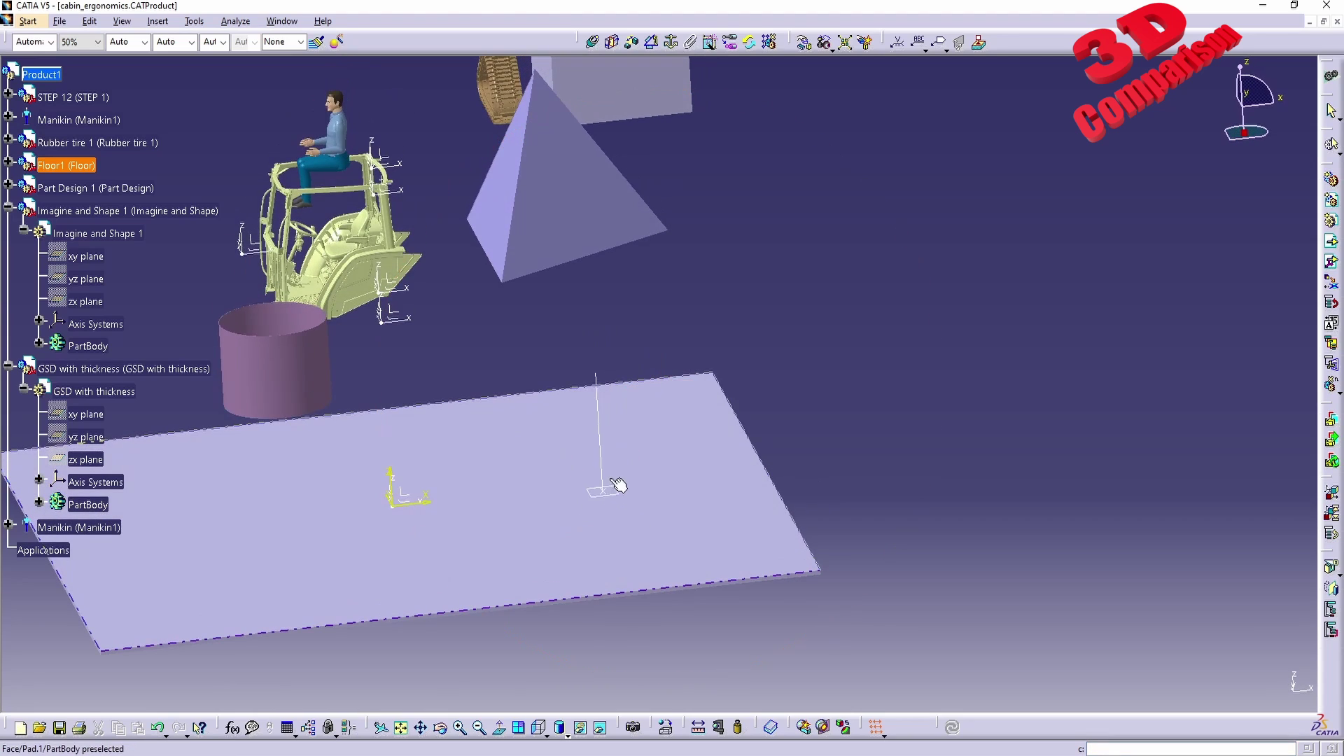
pyautogui.moveTo(715, 513); pyautogui.dragTo(637, 551, button='middle')
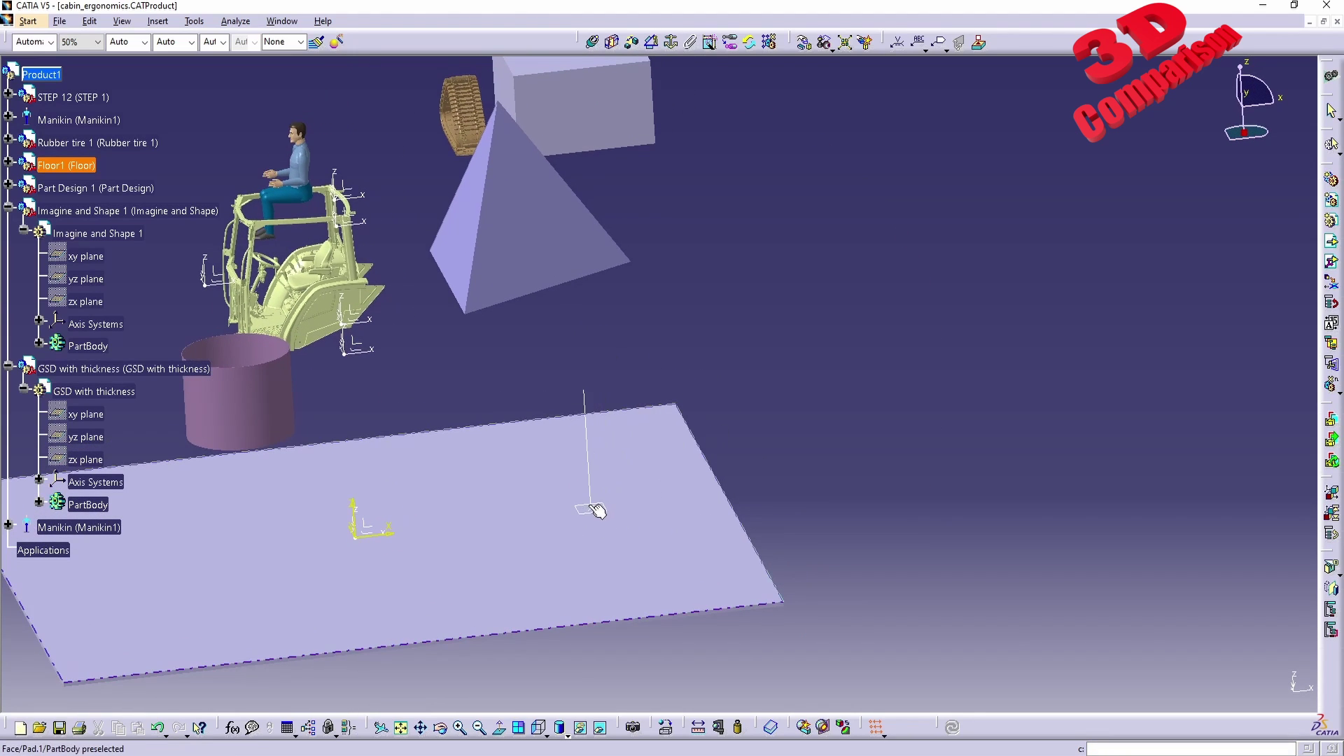
pyautogui.moveTo(587, 496); pyautogui.dragTo(506, 294, button='middle')
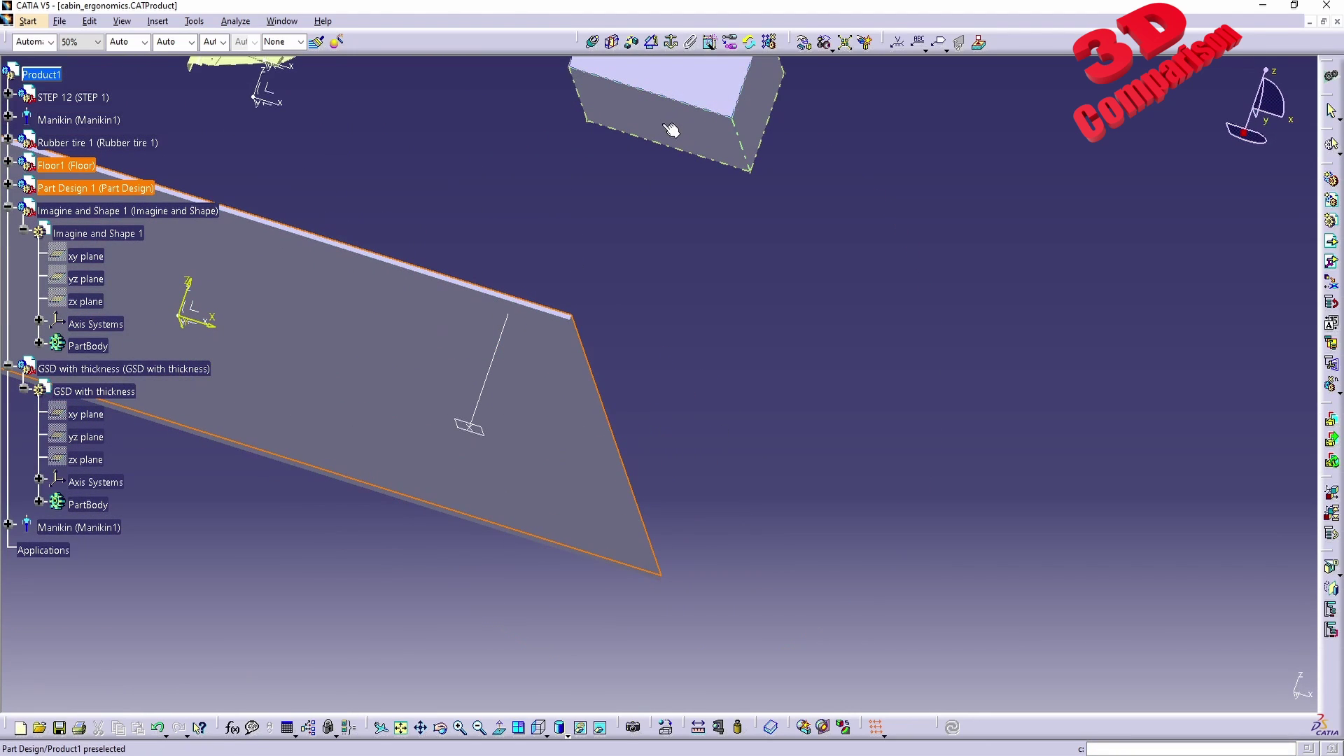
pyautogui.moveTo(670, 130); pyautogui.dragTo(546, 285, button='middle')
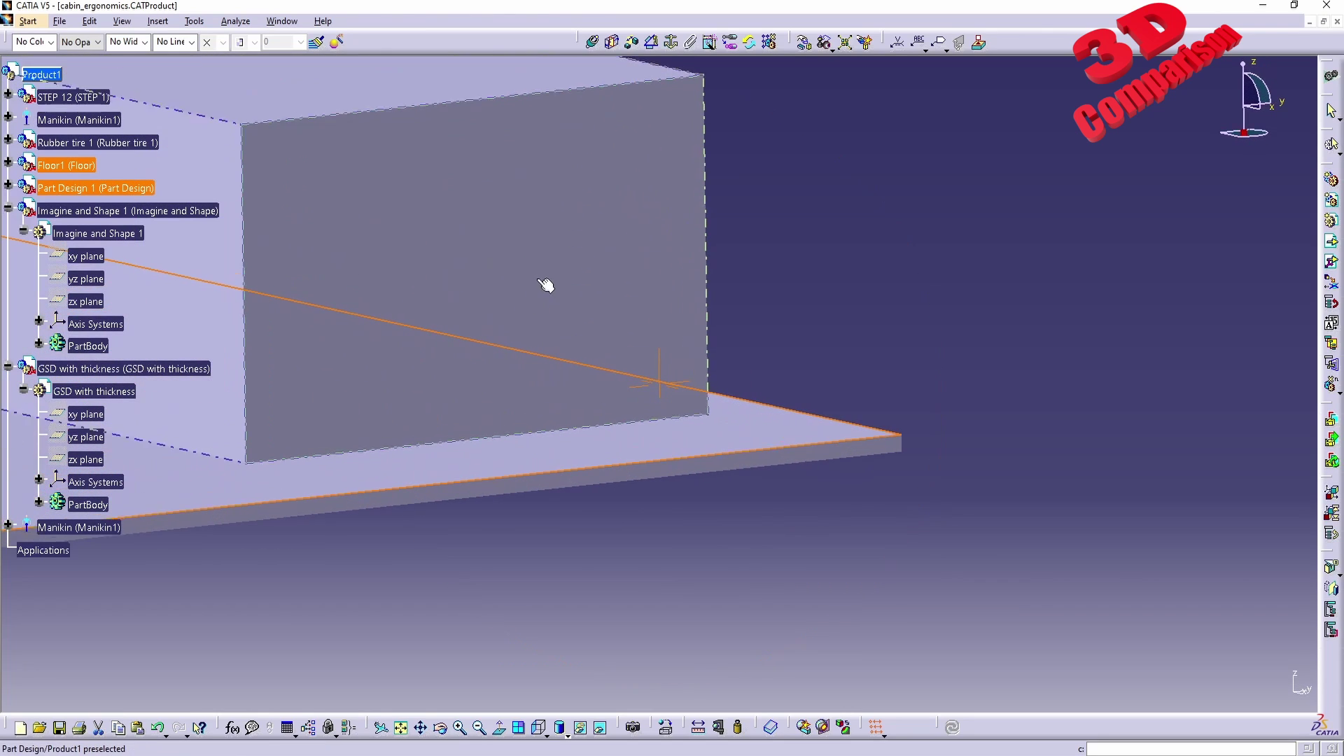
pyautogui.click(538, 730)
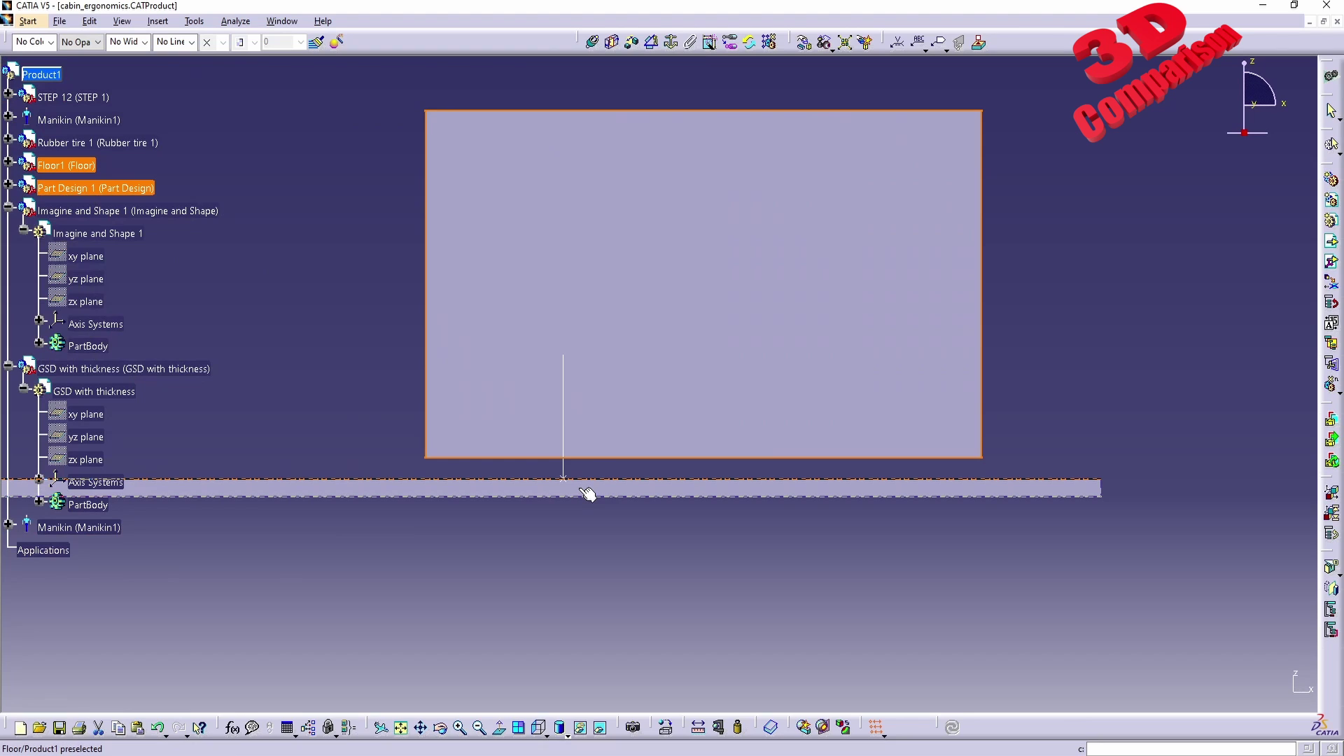
pyautogui.moveTo(528, 459); pyautogui.dragTo(674, 398, button='middle')
pyautogui.moveTo(652, 308); pyautogui.dragTo(661, 485, button='middle')
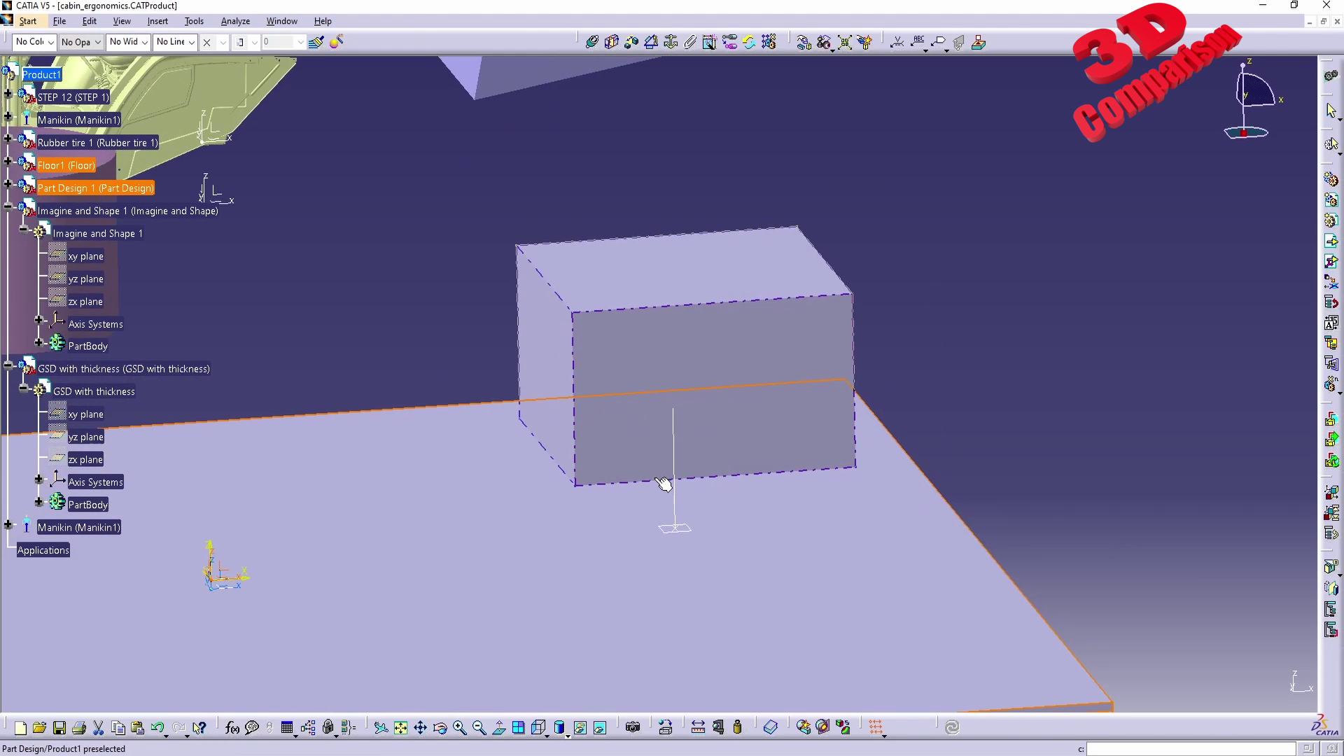
pyautogui.click(675, 525)
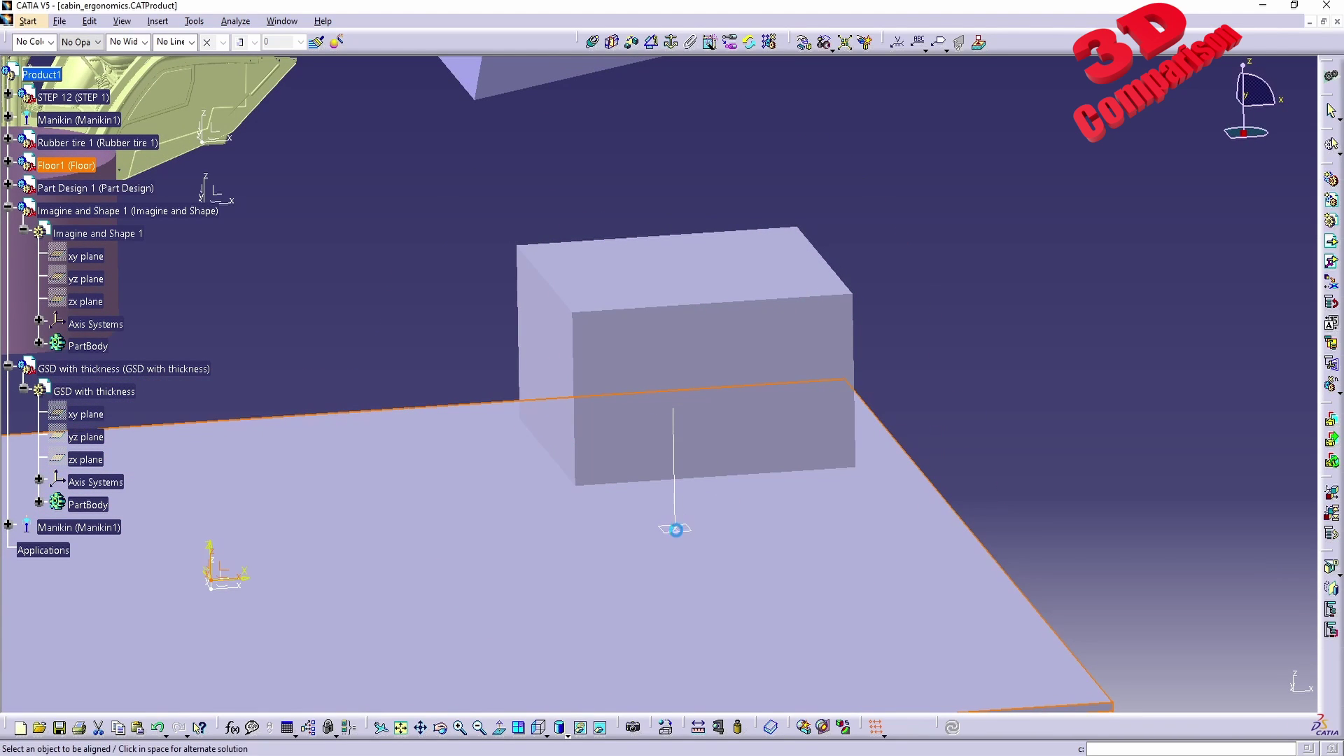
pyautogui.moveTo(609, 429); pyautogui.dragTo(988, 482, button='middle')
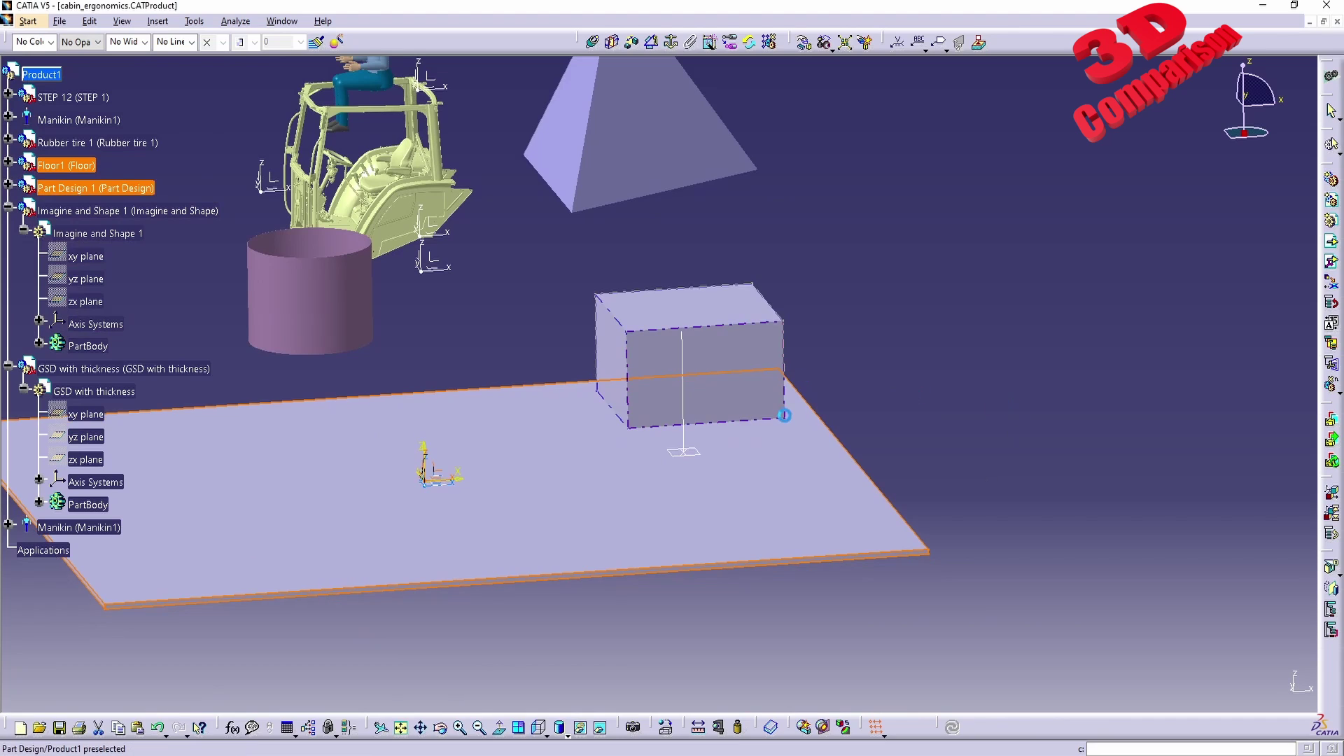
# Step: Run the "align side" command to align the lower tread side of the rubber tire with the top face of the floor
pyautogui.moveTo(638, 294); pyautogui.dragTo(543, 399, button='middle')
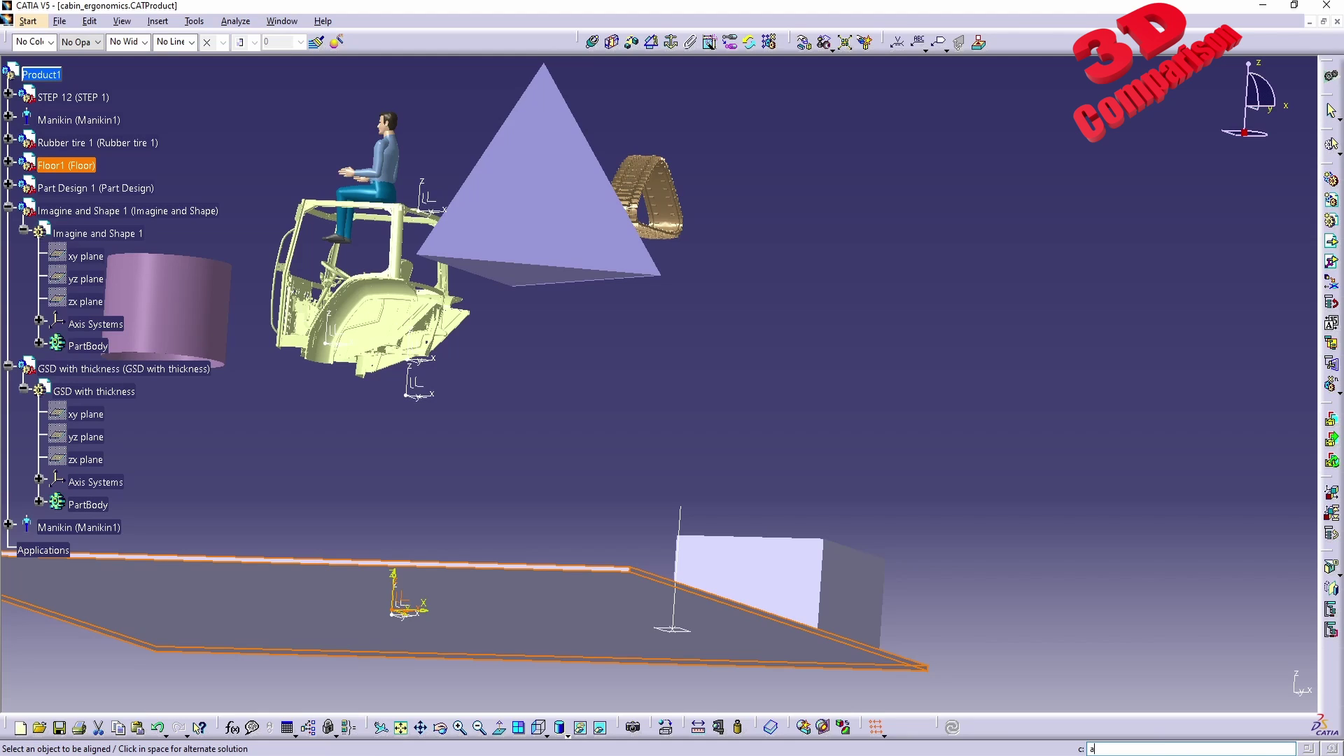
pyautogui.write('align side')
pyautogui.press('Return')
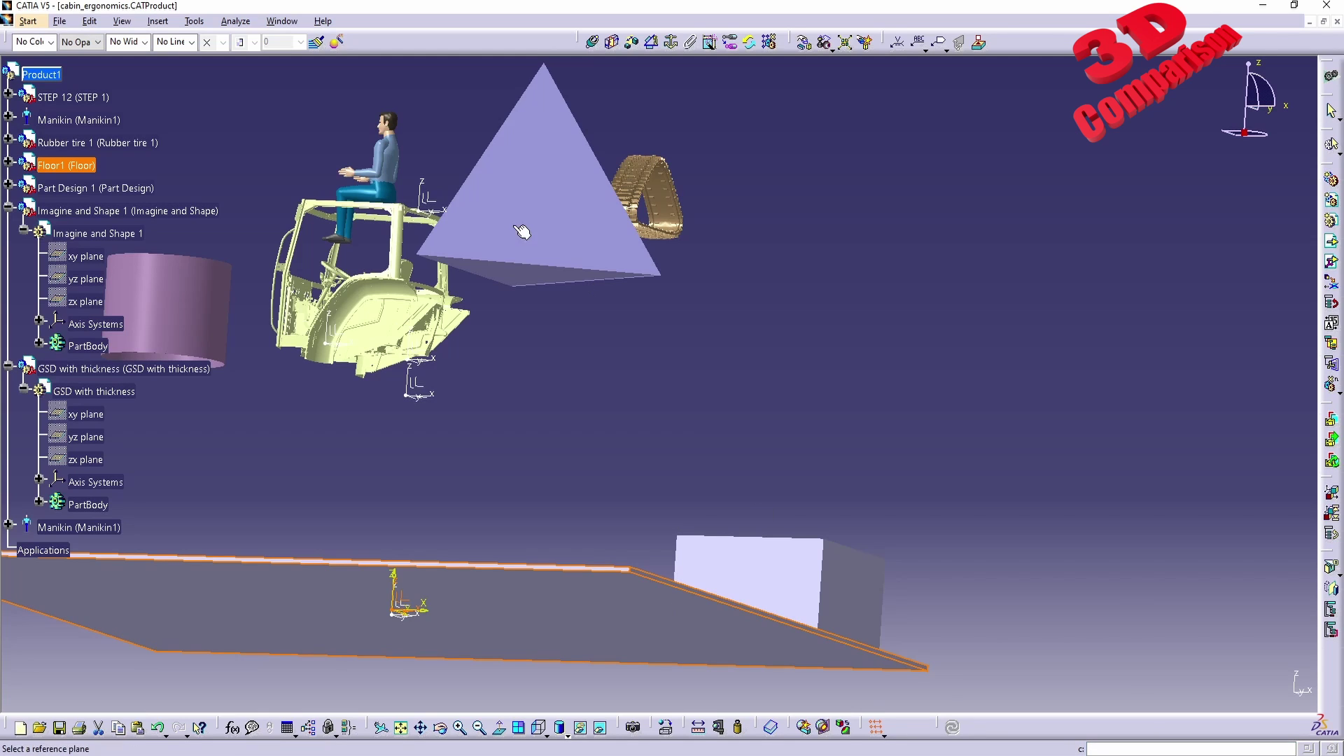
pyautogui.moveTo(611, 523); pyautogui.dragTo(550, 523, button='middle')
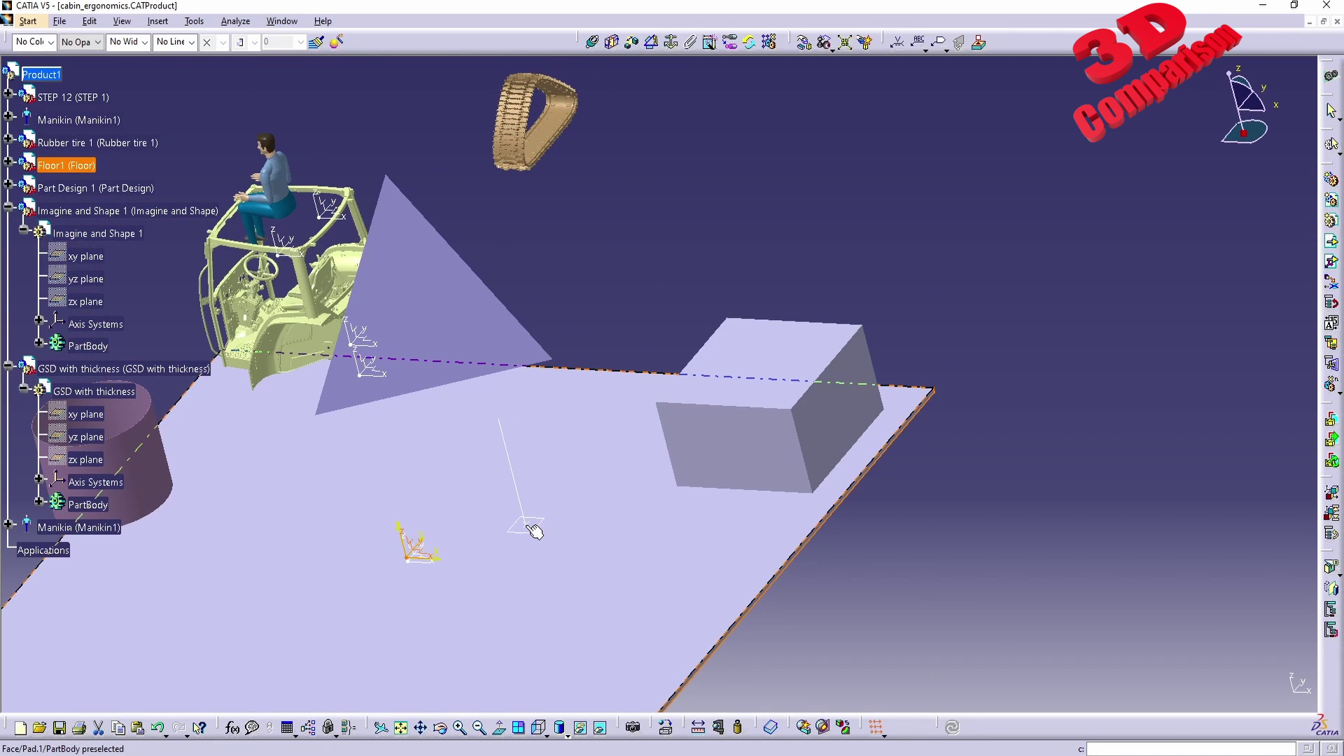
pyautogui.click(534, 532)
pyautogui.moveTo(585, 438); pyautogui.dragTo(669, 336, button='middle')
pyautogui.moveTo(852, 448); pyautogui.dragTo(660, 245, button='middle')
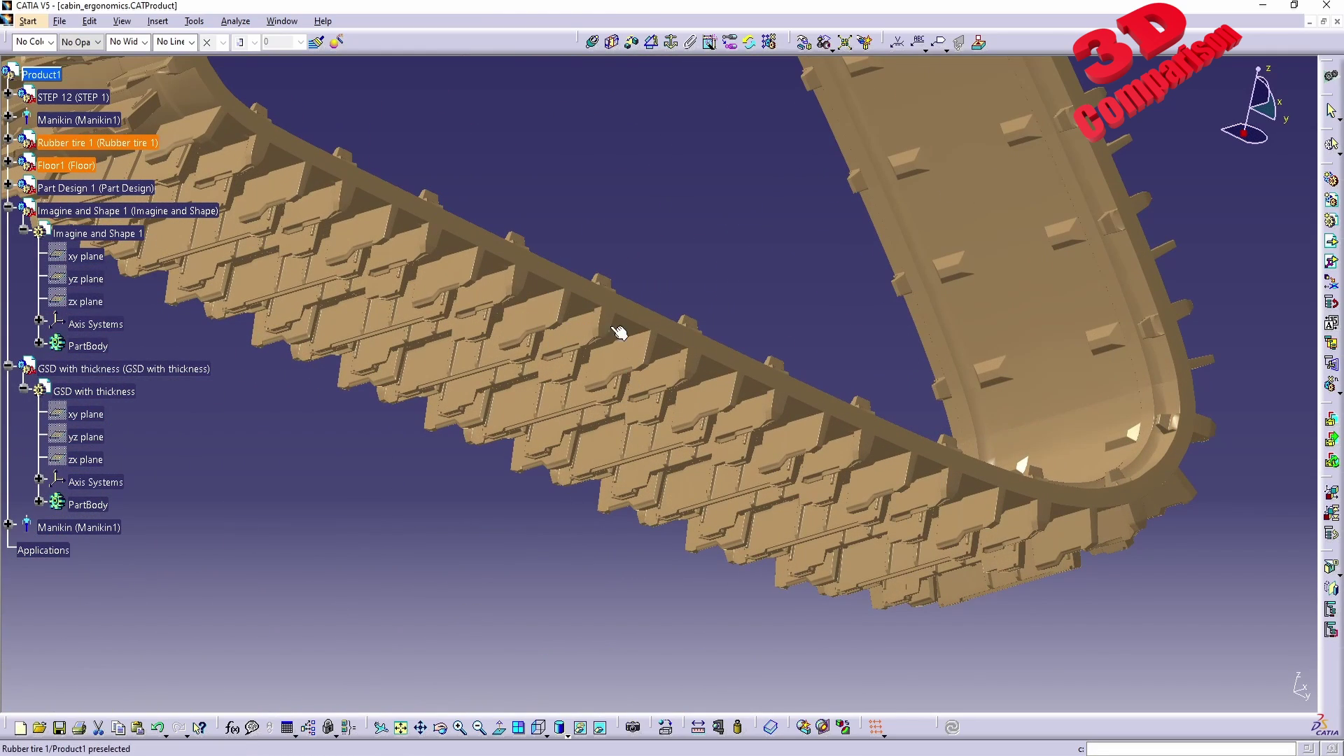
pyautogui.moveTo(651, 431); pyautogui.dragTo(640, 177, button='middle')
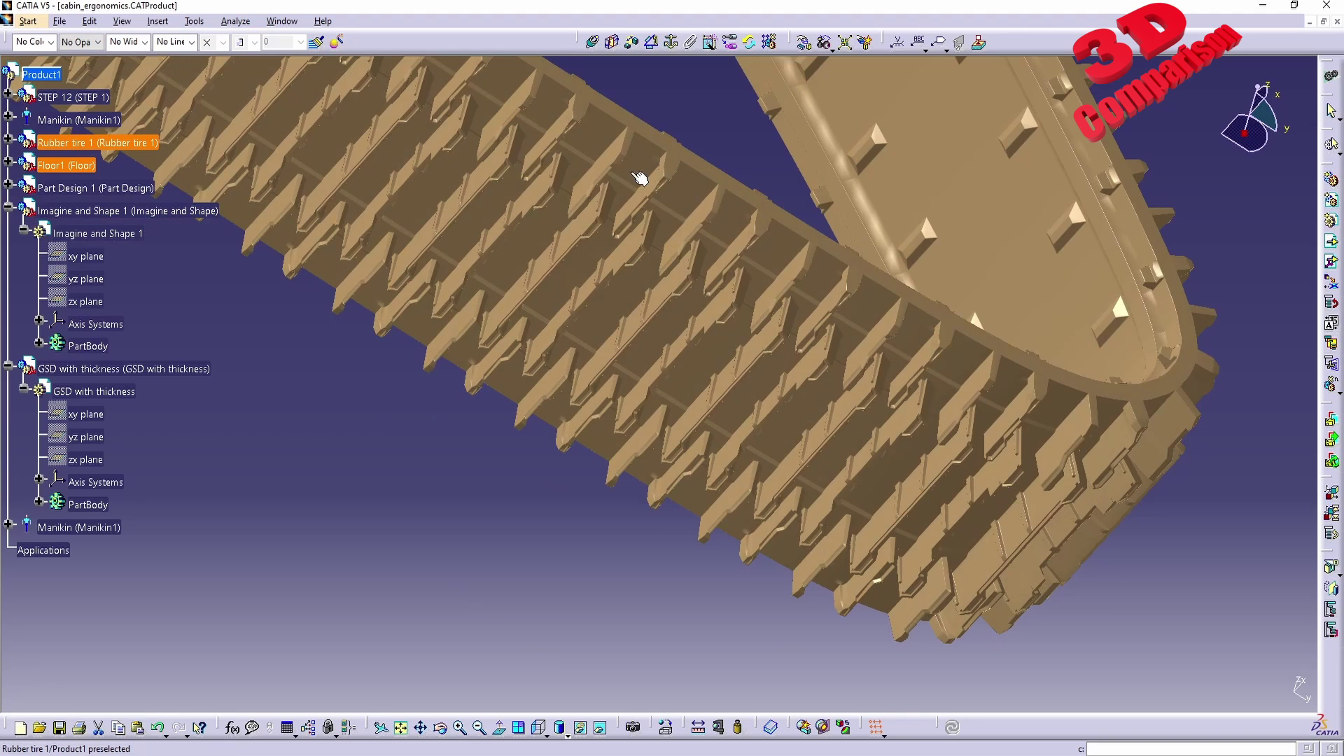
pyautogui.click(588, 141)
# Step: Examine how the rubber tire's lower treads meet the floor, and undo the tire's alignment
pyautogui.moveTo(563, 317); pyautogui.dragTo(704, 441, button='middle')
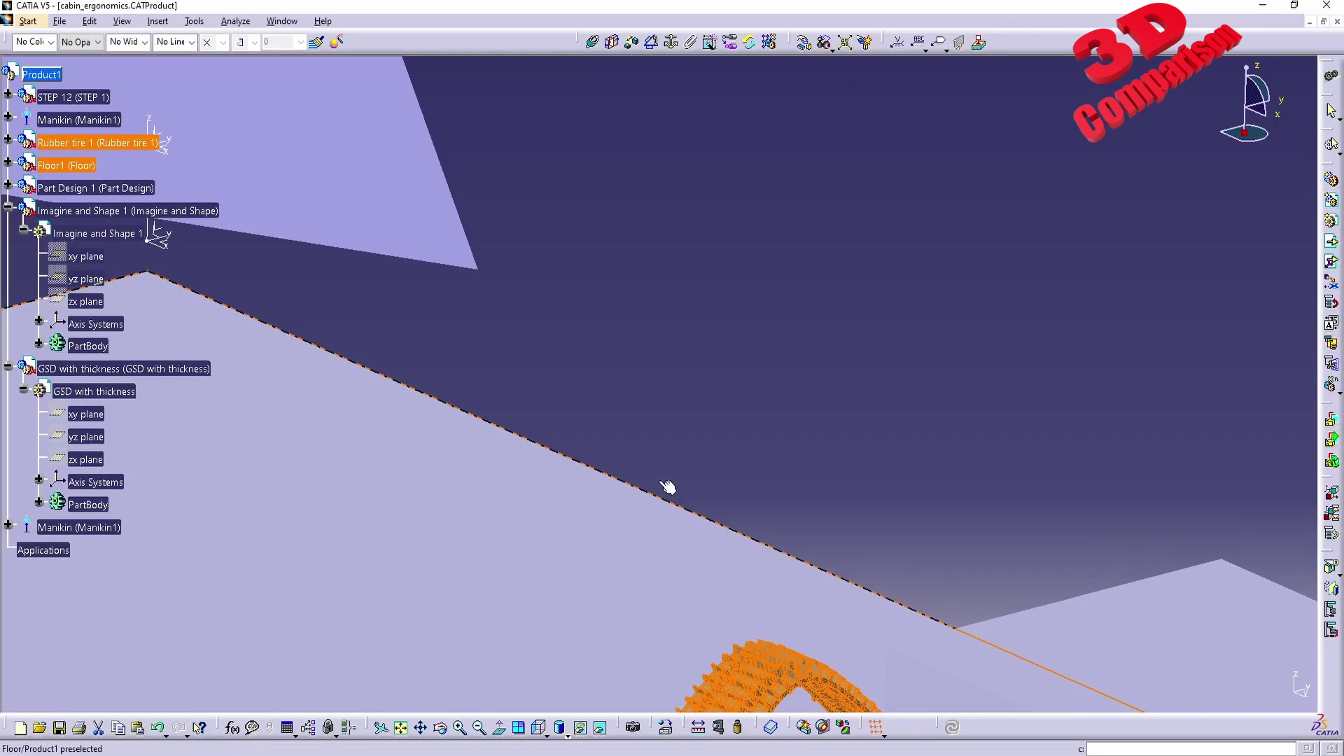
pyautogui.moveTo(666, 486)
pyautogui.mouseDown(button='middle')
pyautogui.moveTo(642, 225)
pyautogui.moveTo(672, 375)
pyautogui.moveTo(737, 314)
pyautogui.moveTo(770, 364)
pyautogui.moveTo(631, 327)
pyautogui.moveTo(628, 369)
pyautogui.moveTo(633, 322)
pyautogui.moveTo(666, 489)
pyautogui.mouseUp(button='middle')
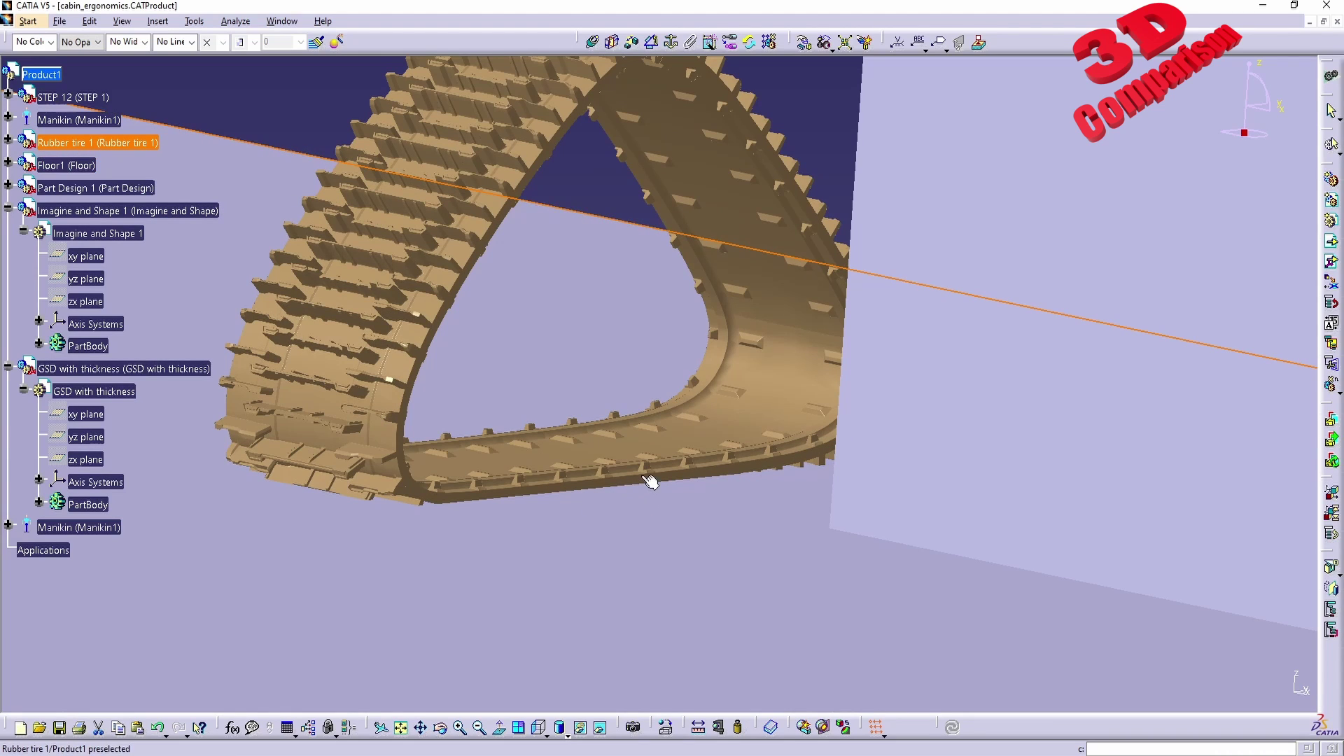
pyautogui.moveTo(617, 520); pyautogui.dragTo(630, 395, button='middle')
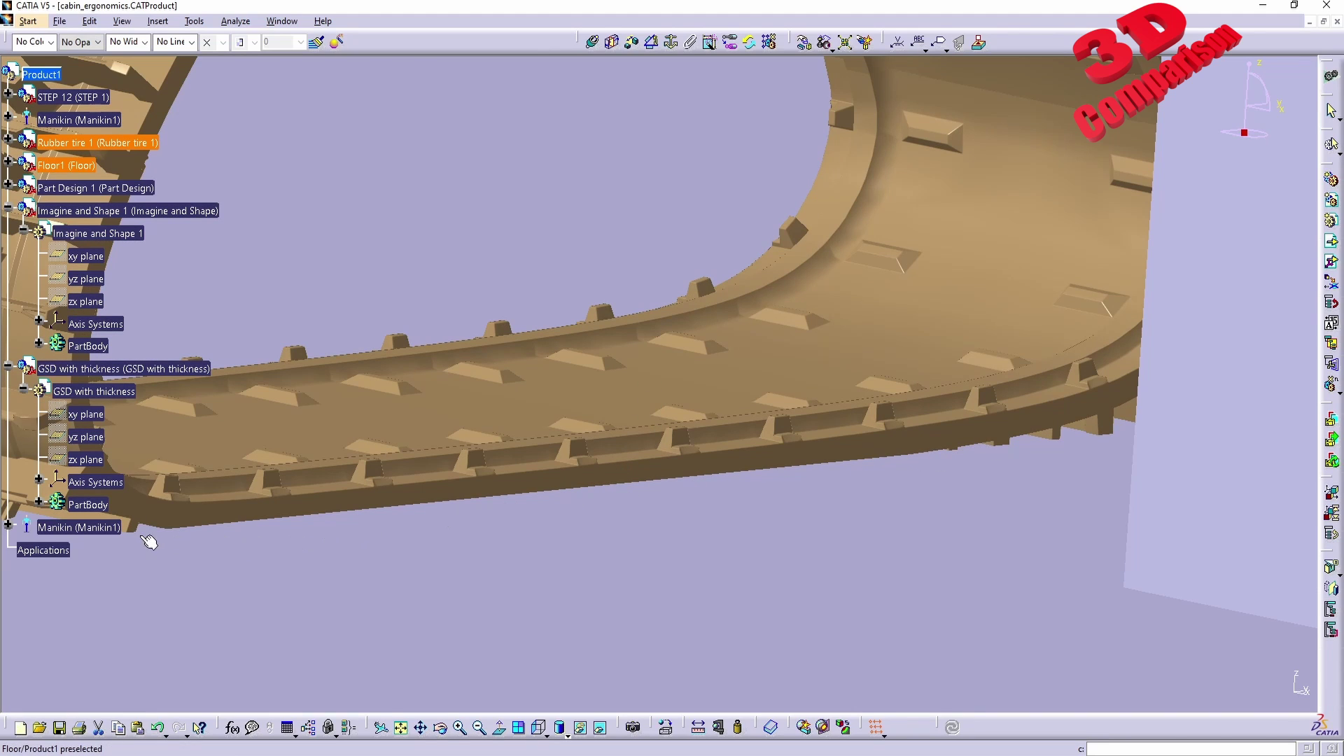
pyautogui.click(872, 473)
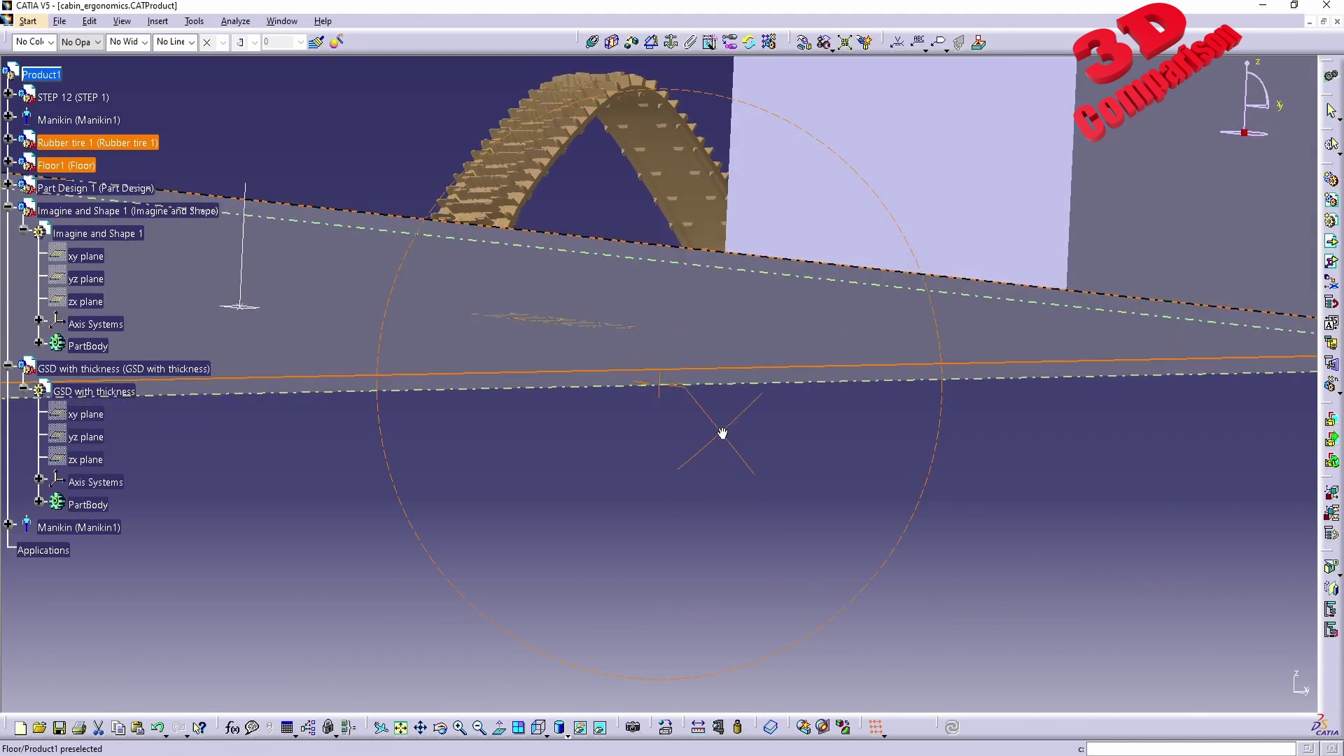
pyautogui.click(705, 403)
pyautogui.moveTo(659, 224); pyautogui.dragTo(780, 450, button='middle')
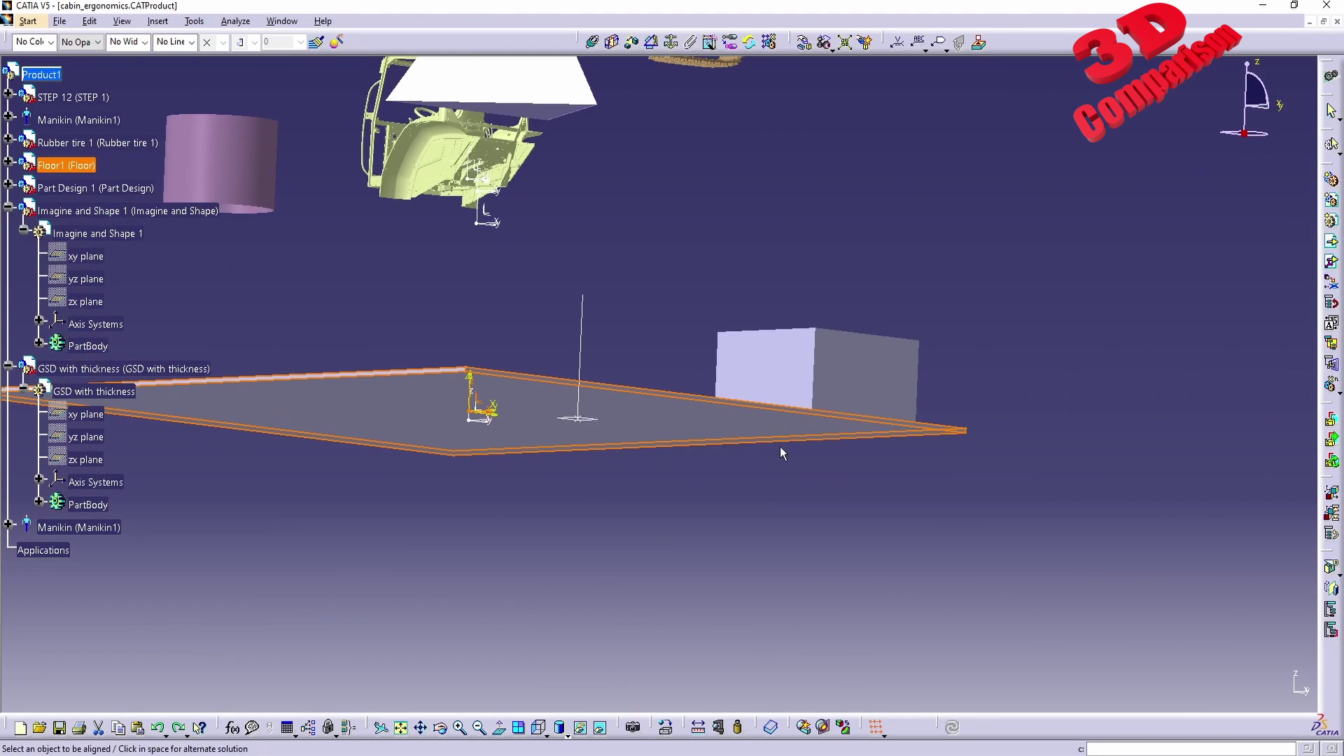
pyautogui.click(632, 250)
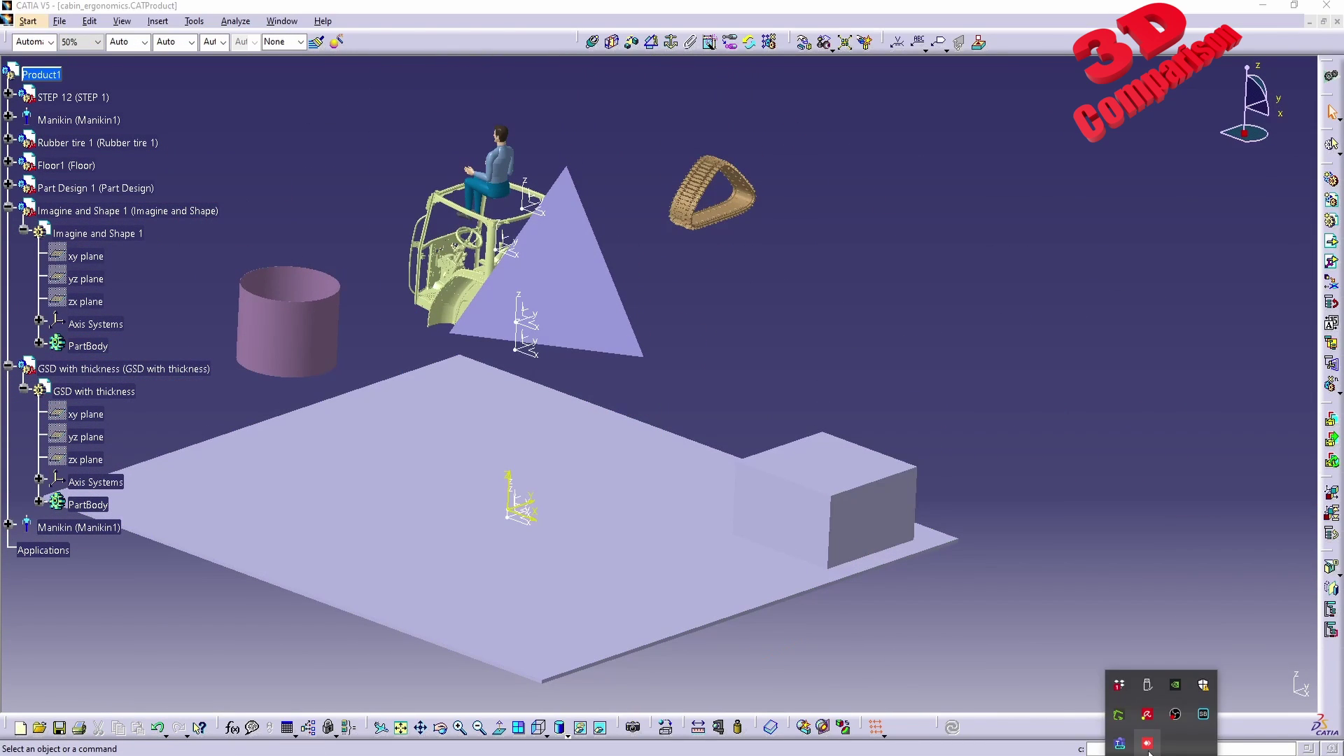
# Step: Rerun "align side" with the floor's top face as reference and align the underside of the rubber tire to it
pyautogui.click(1099, 748)
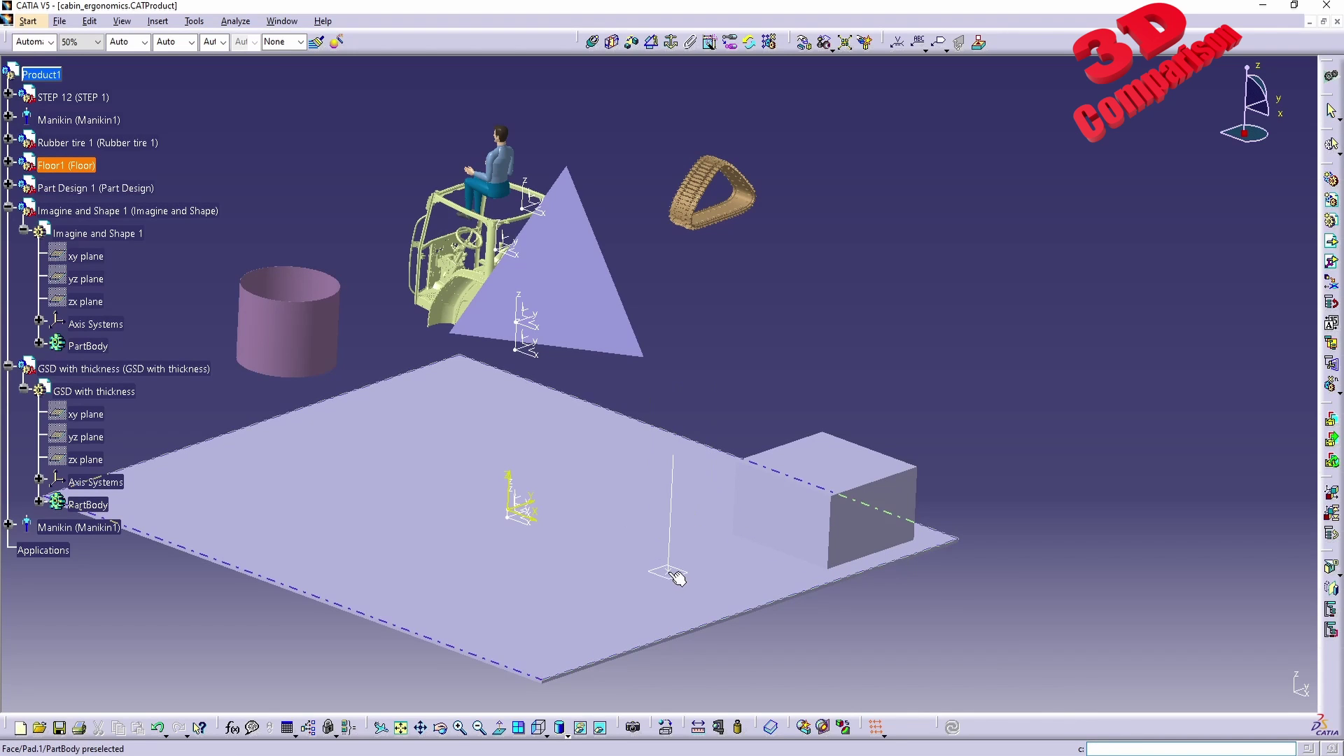
pyautogui.click(676, 574)
pyautogui.moveTo(840, 537); pyautogui.dragTo(533, 259, button='middle')
pyautogui.moveTo(713, 479); pyautogui.dragTo(785, 475, button='middle')
pyautogui.moveTo(801, 248); pyautogui.dragTo(732, 338, button='middle')
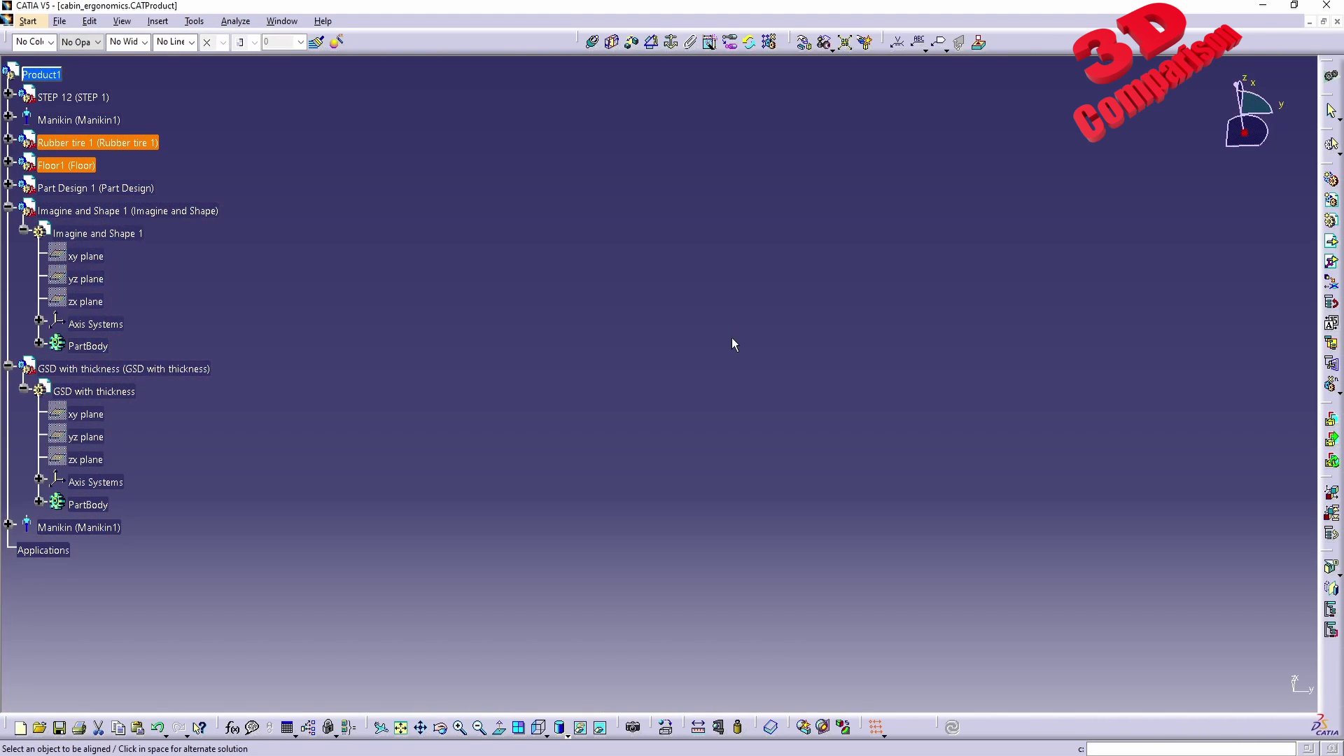
# Step: Examine the contact between the rubber tire's lowest treads and the floor from the side and in the front view
pyautogui.moveTo(780, 540); pyautogui.dragTo(833, 341, button='middle')
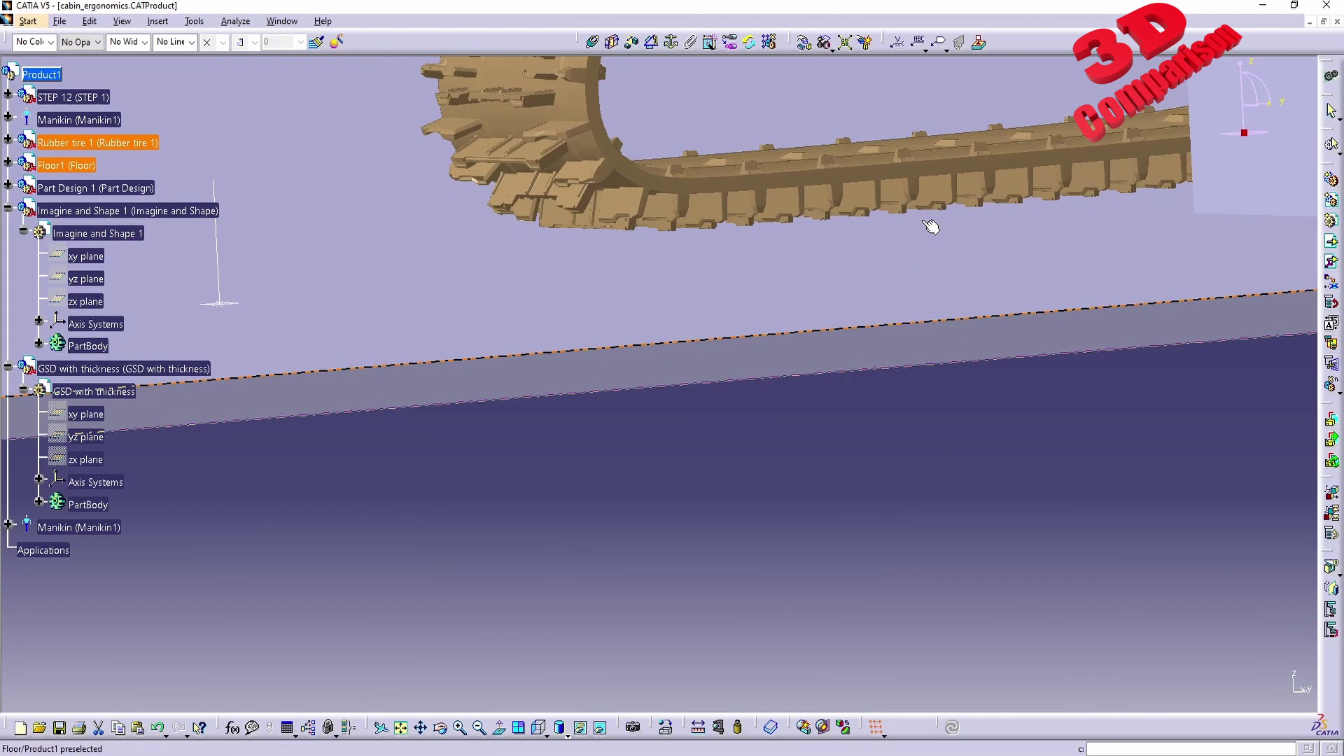
pyautogui.moveTo(1045, 231); pyautogui.dragTo(715, 330, button='middle')
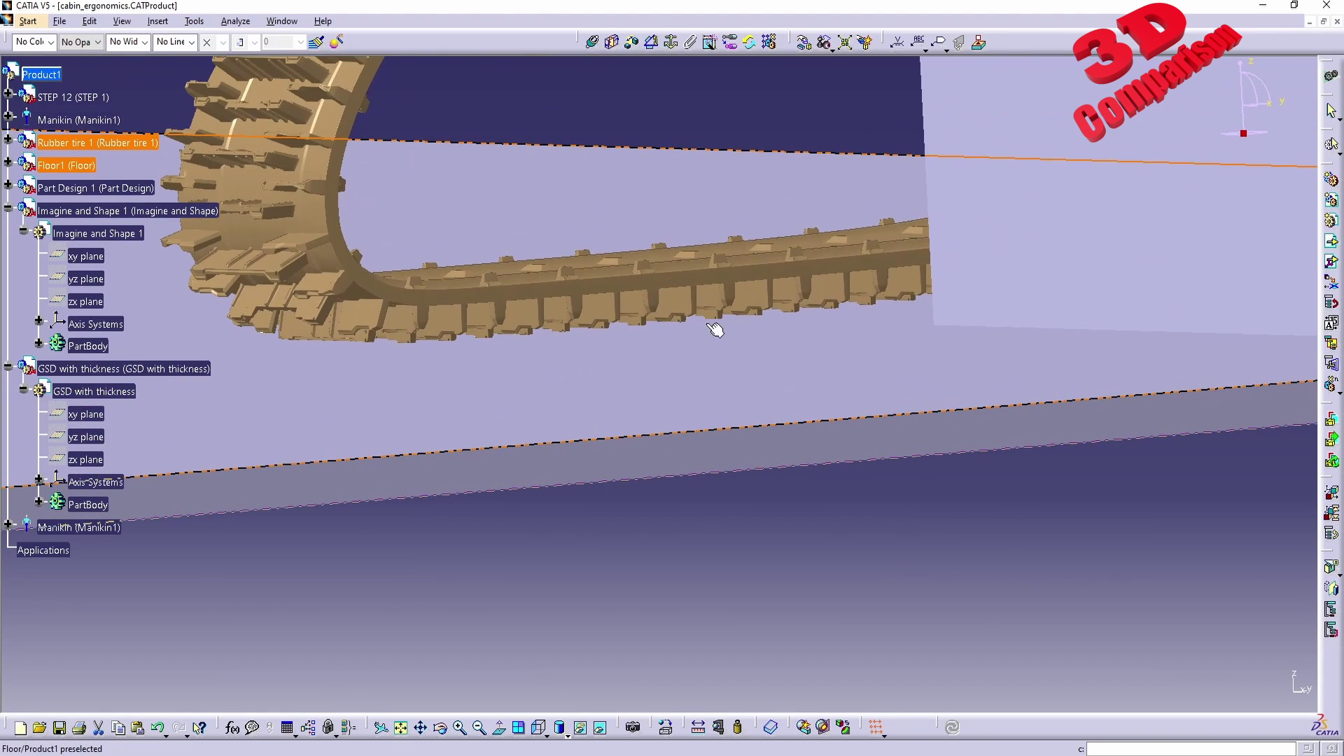
pyautogui.moveTo(574, 299); pyautogui.dragTo(817, 351, button='middle')
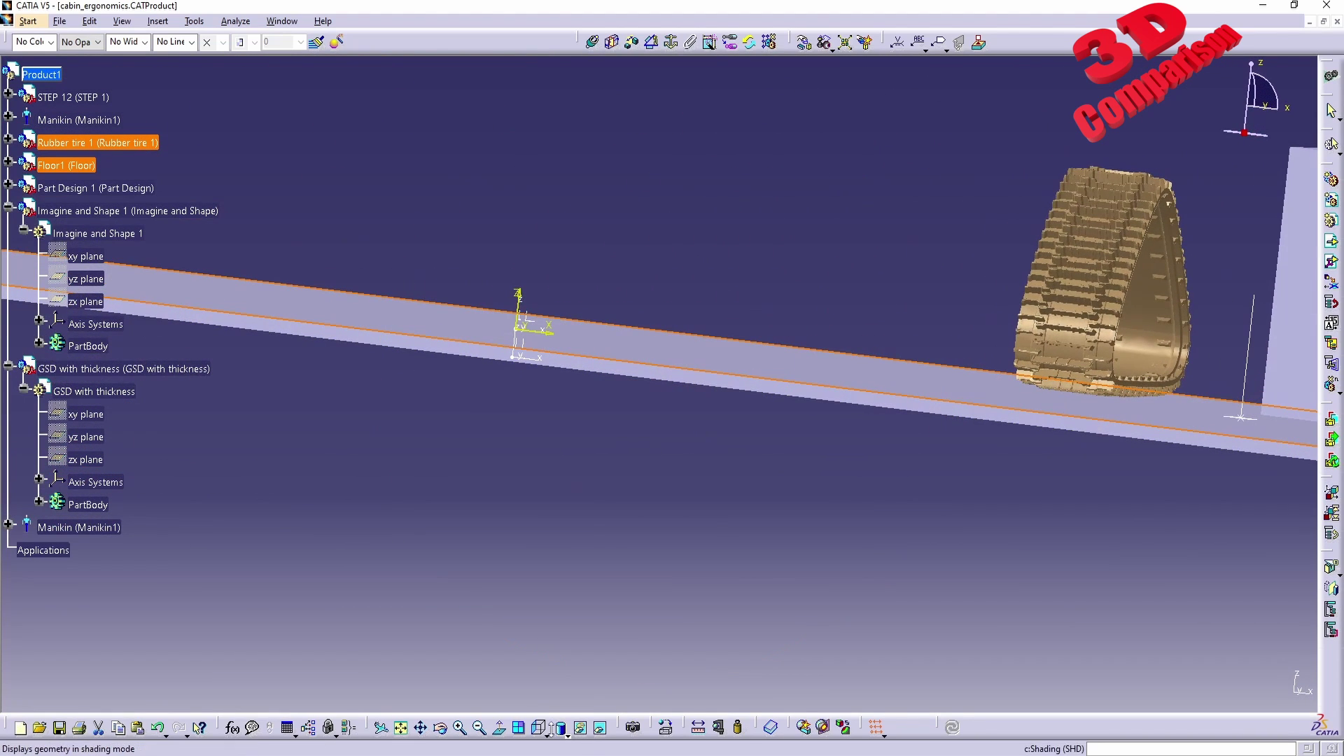
pyautogui.click(559, 726)
pyautogui.moveTo(922, 357); pyautogui.dragTo(754, 417, button='middle')
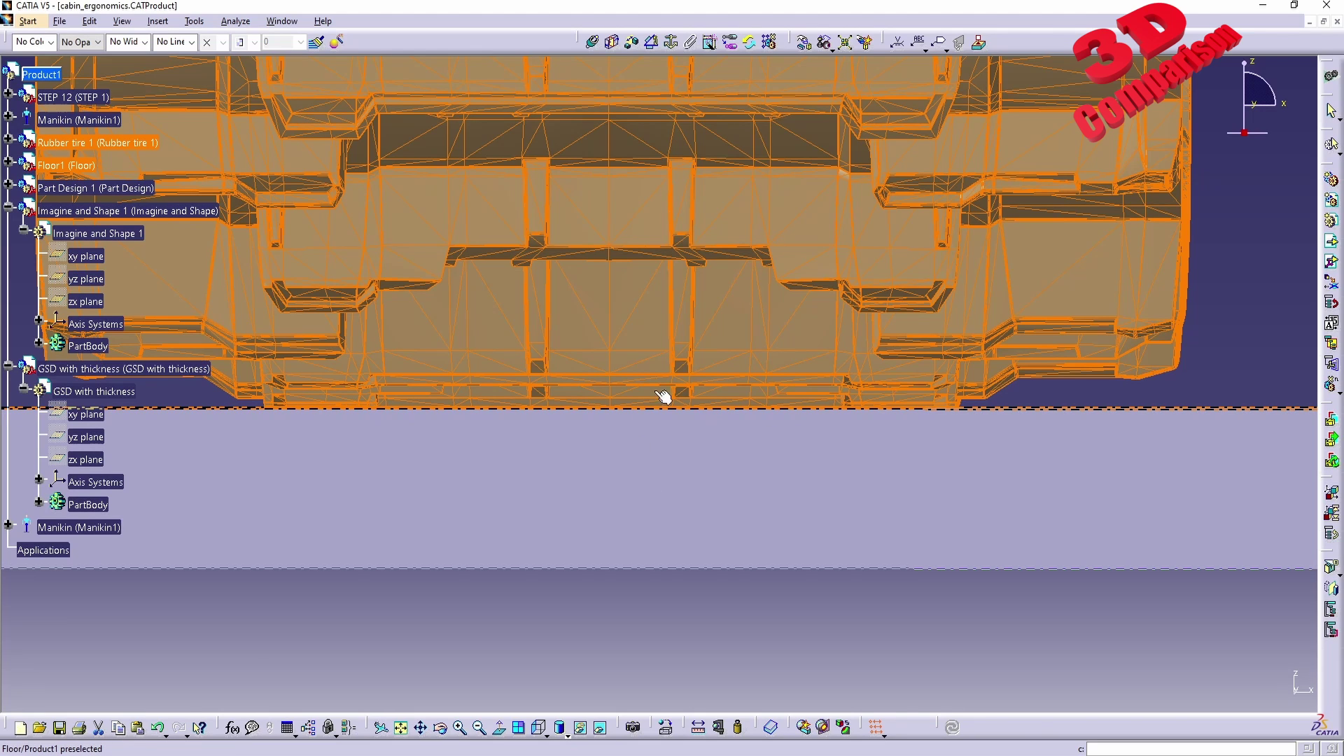
pyautogui.moveTo(810, 309); pyautogui.dragTo(1006, 419, button='middle')
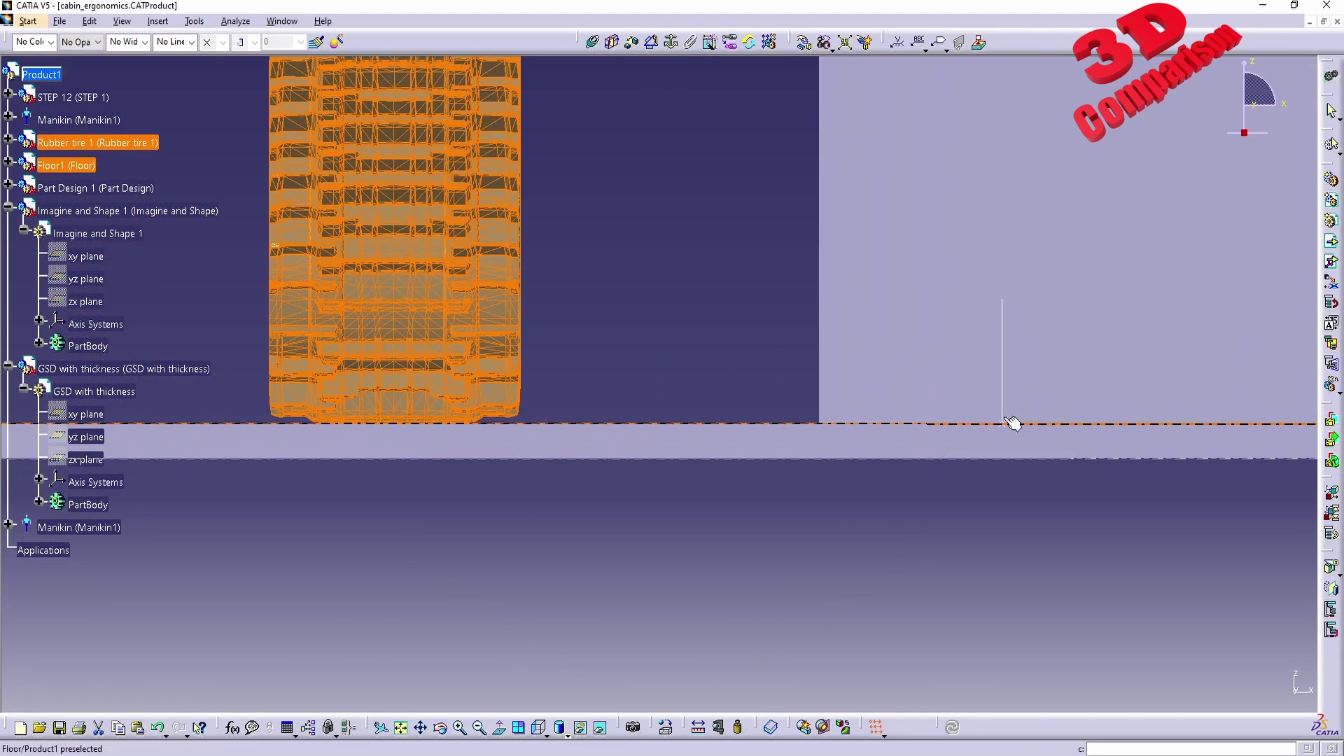
pyautogui.moveTo(882, 415); pyautogui.dragTo(853, 547, button='middle')
pyautogui.click(819, 527)
pyautogui.moveTo(649, 302); pyautogui.dragTo(710, 542, button='middle')
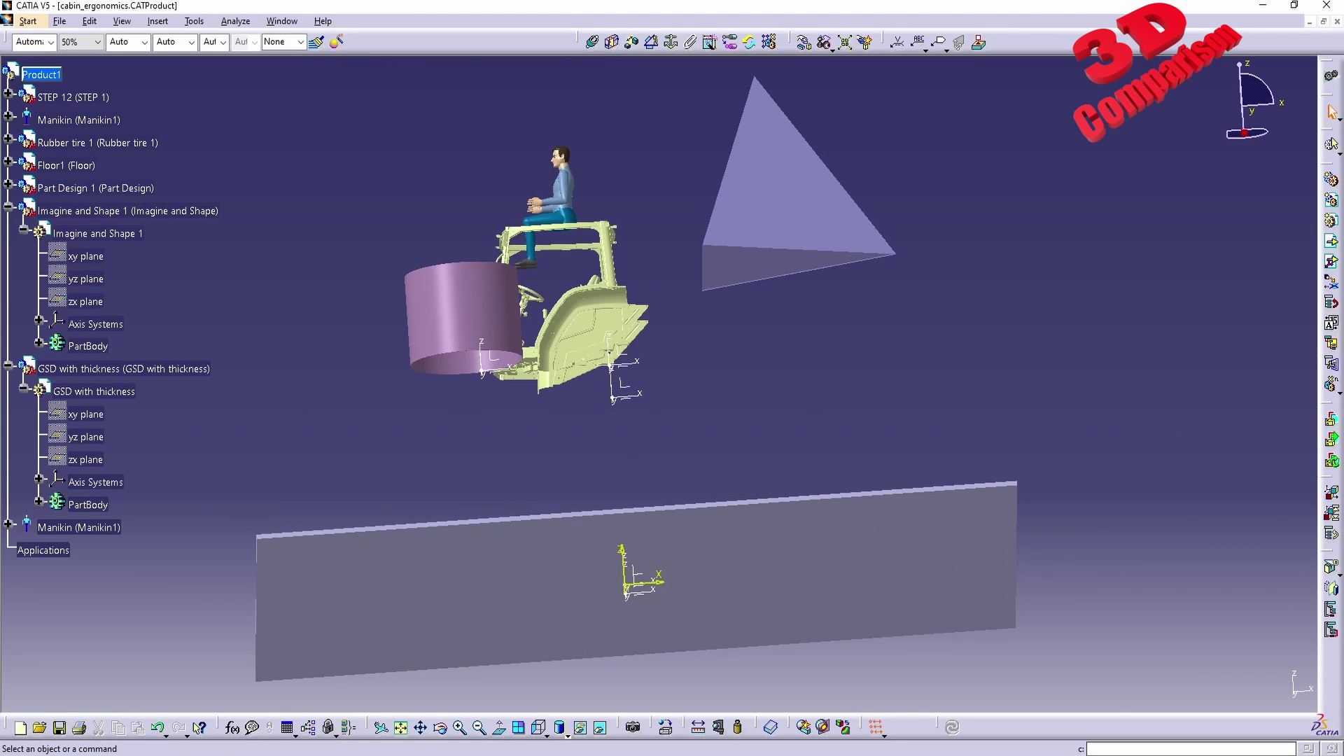
# Step: Run "align side" to align the bottom face of the Imagine and Shape pyramid with the top face of the floor
pyautogui.press('Return')
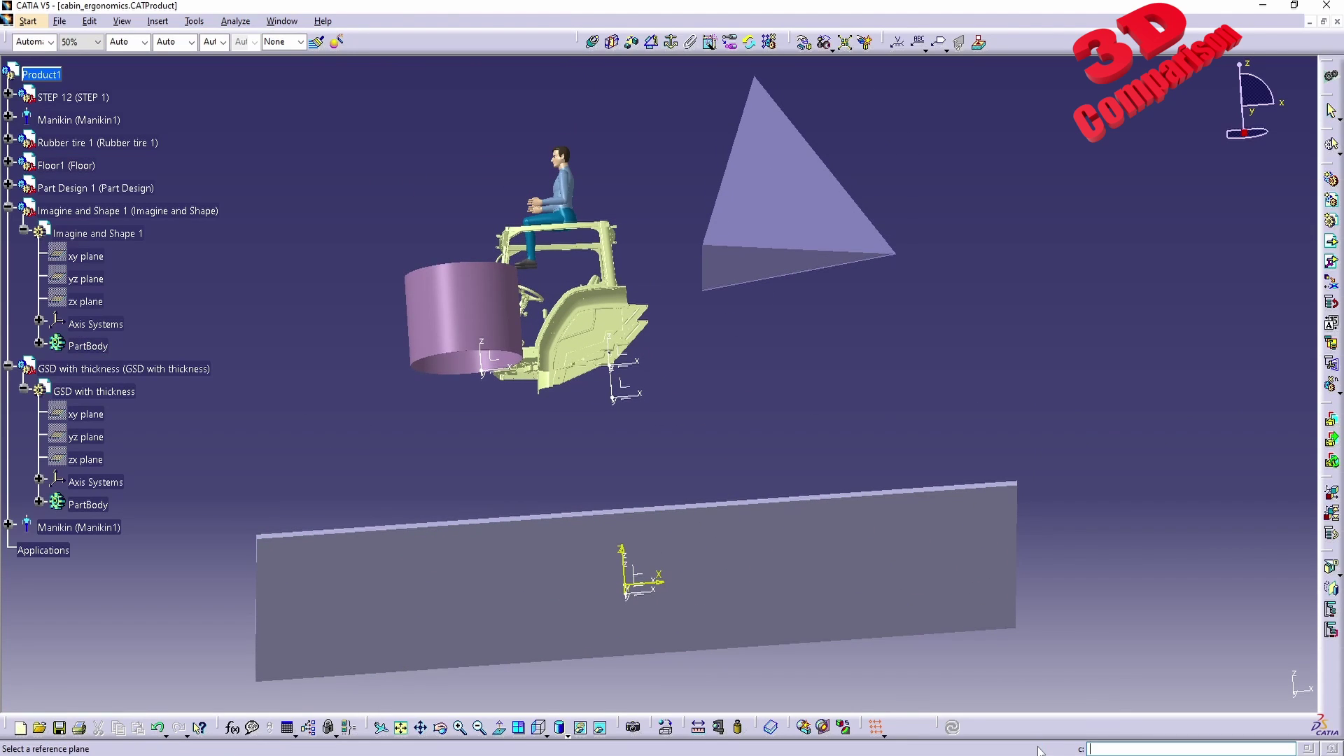
pyautogui.moveTo(741, 412); pyautogui.dragTo(741, 274, button='middle')
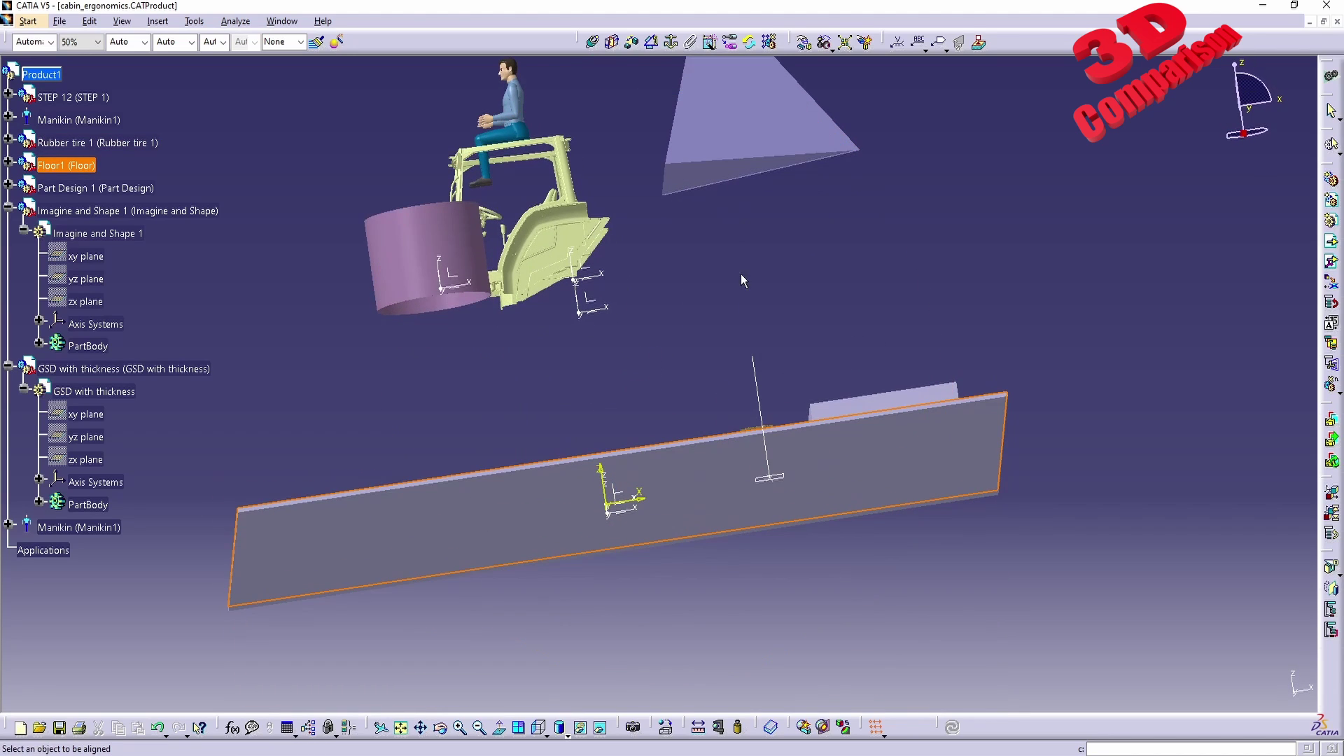
pyautogui.click(695, 186)
pyautogui.moveTo(695, 185); pyautogui.dragTo(701, 344, button='middle')
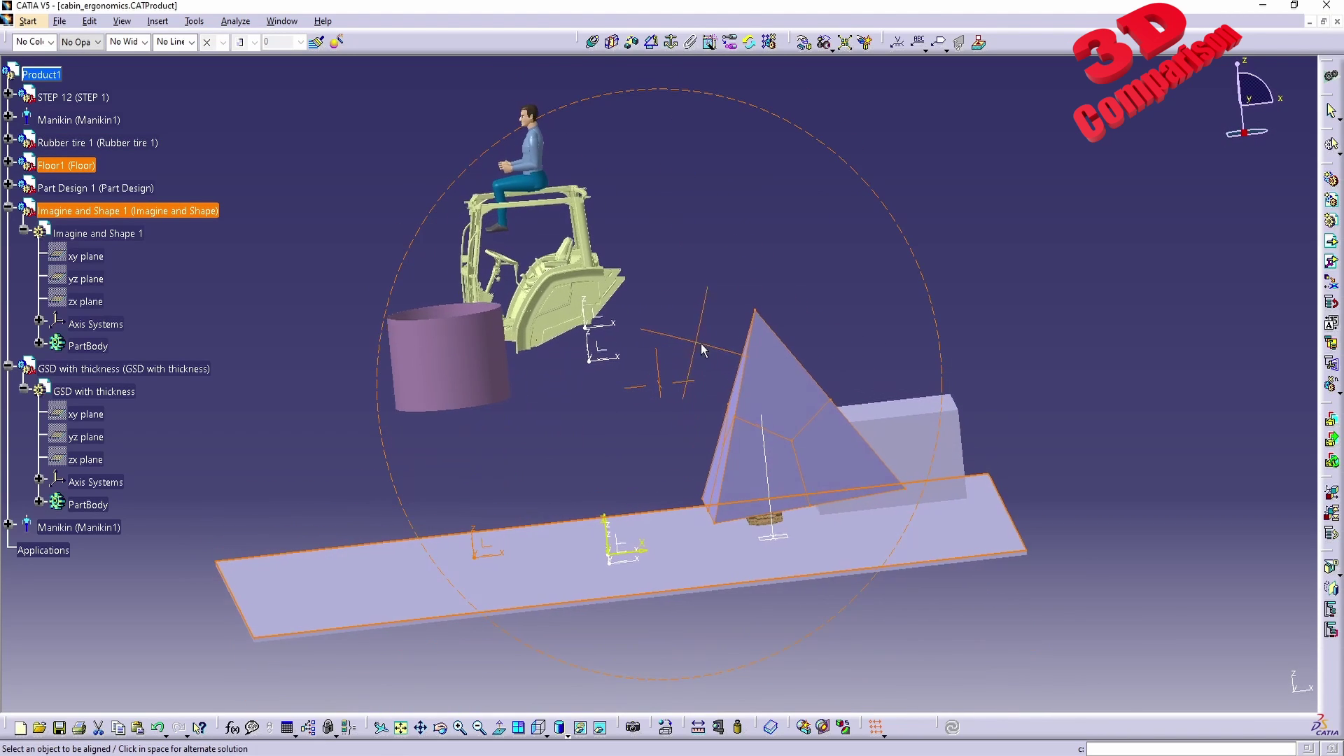
# Step: Rerun "align side" to try aligning the Imagine and Shape pyramid with the floor, and examine the gap beneath the pyramid
pyautogui.click(538, 728)
pyautogui.moveTo(770, 548); pyautogui.dragTo(658, 365, button='middle')
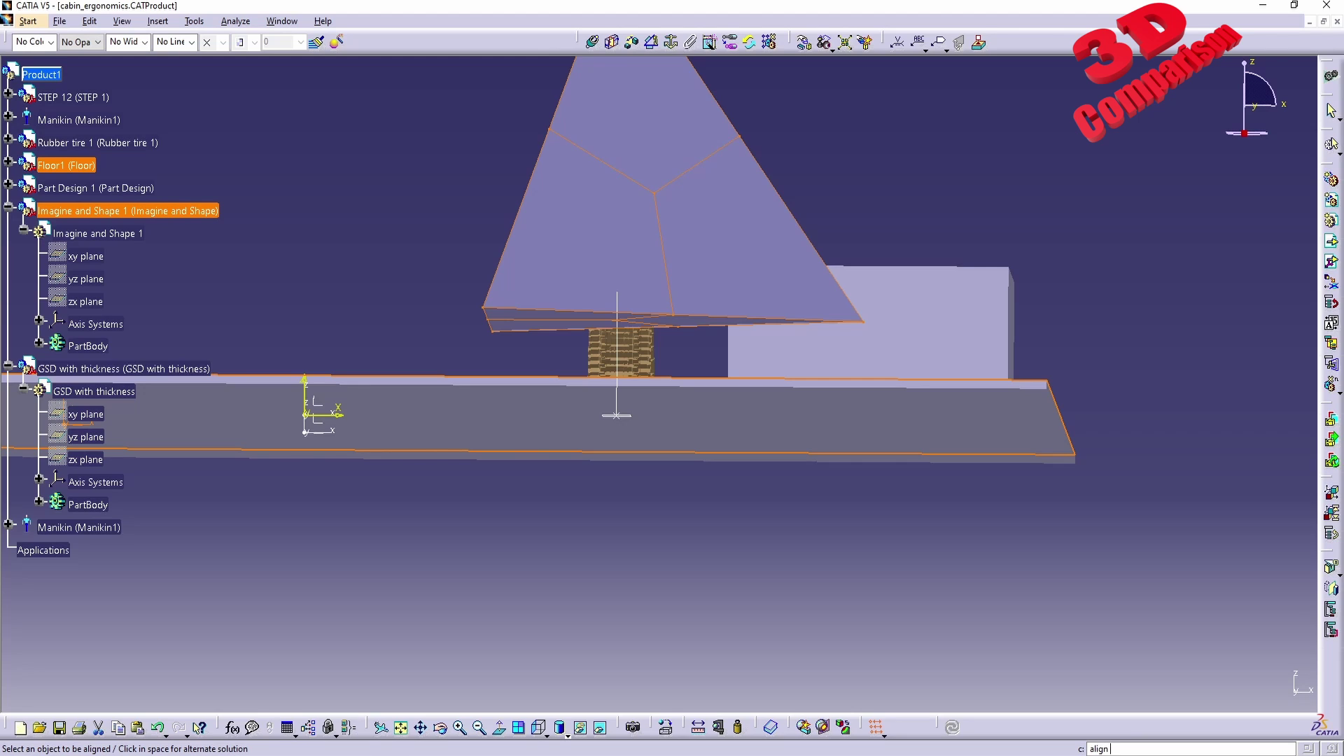
pyautogui.write('align side')
pyautogui.press('Return')
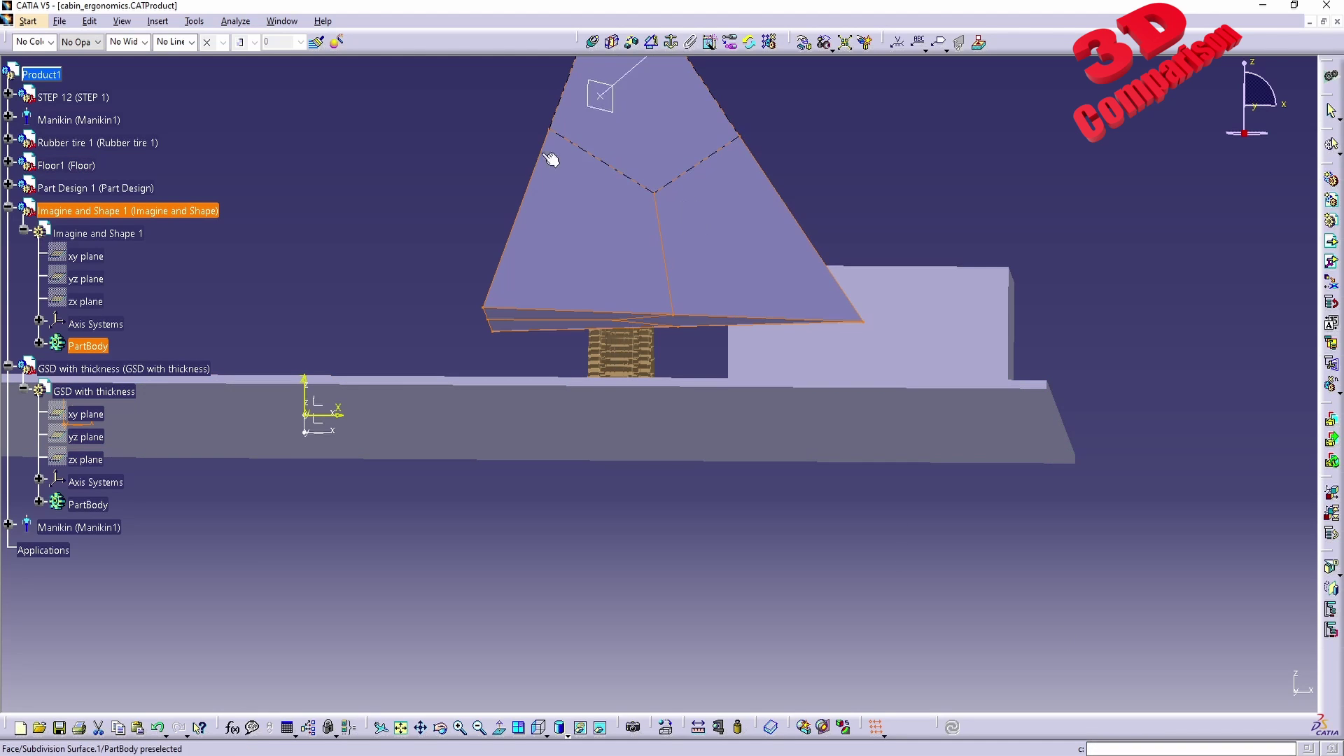
pyautogui.moveTo(549, 159); pyautogui.dragTo(595, 378, button='middle')
pyautogui.moveTo(729, 585); pyautogui.dragTo(745, 430, button='middle')
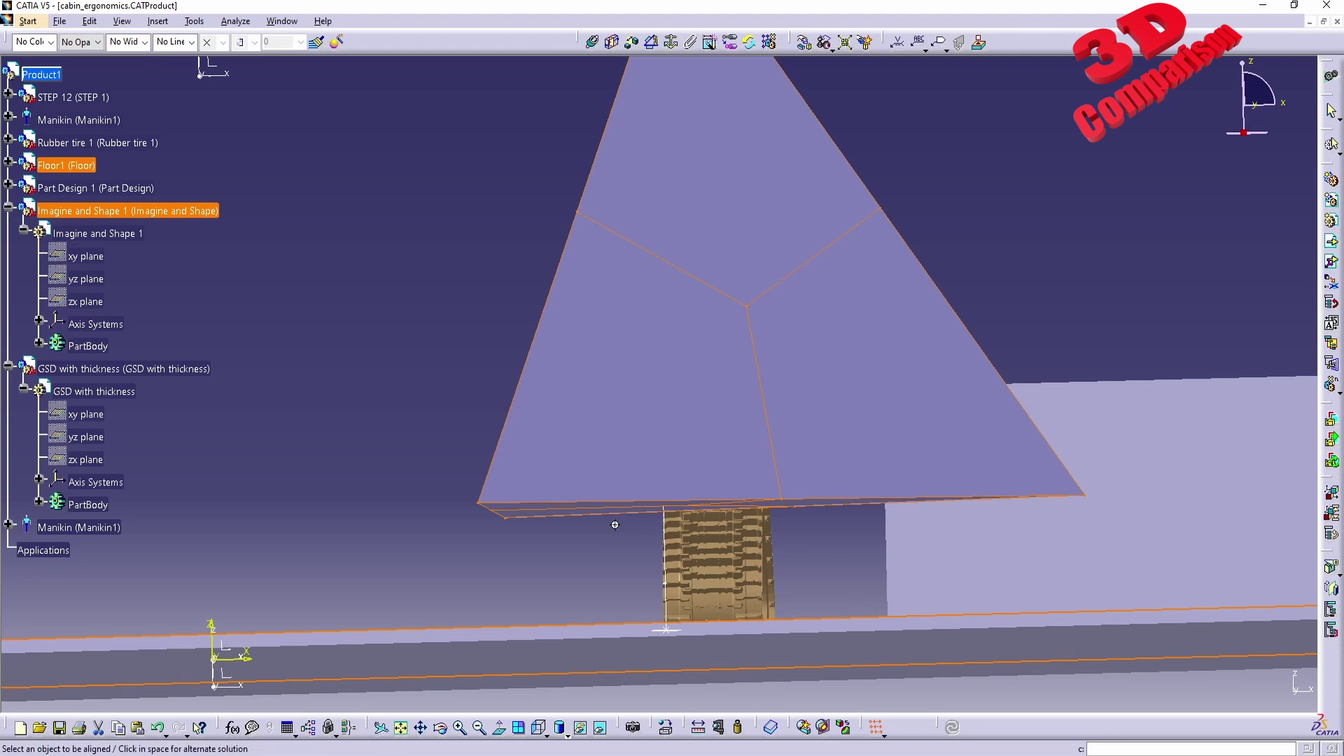
pyautogui.keyDown('ctrl'); pyautogui.moveTo(614, 524); pyautogui.dragTo(640, 486, button='middle'); pyautogui.keyUp('ctrl')
pyautogui.press('Escape')
pyautogui.click(693, 569)
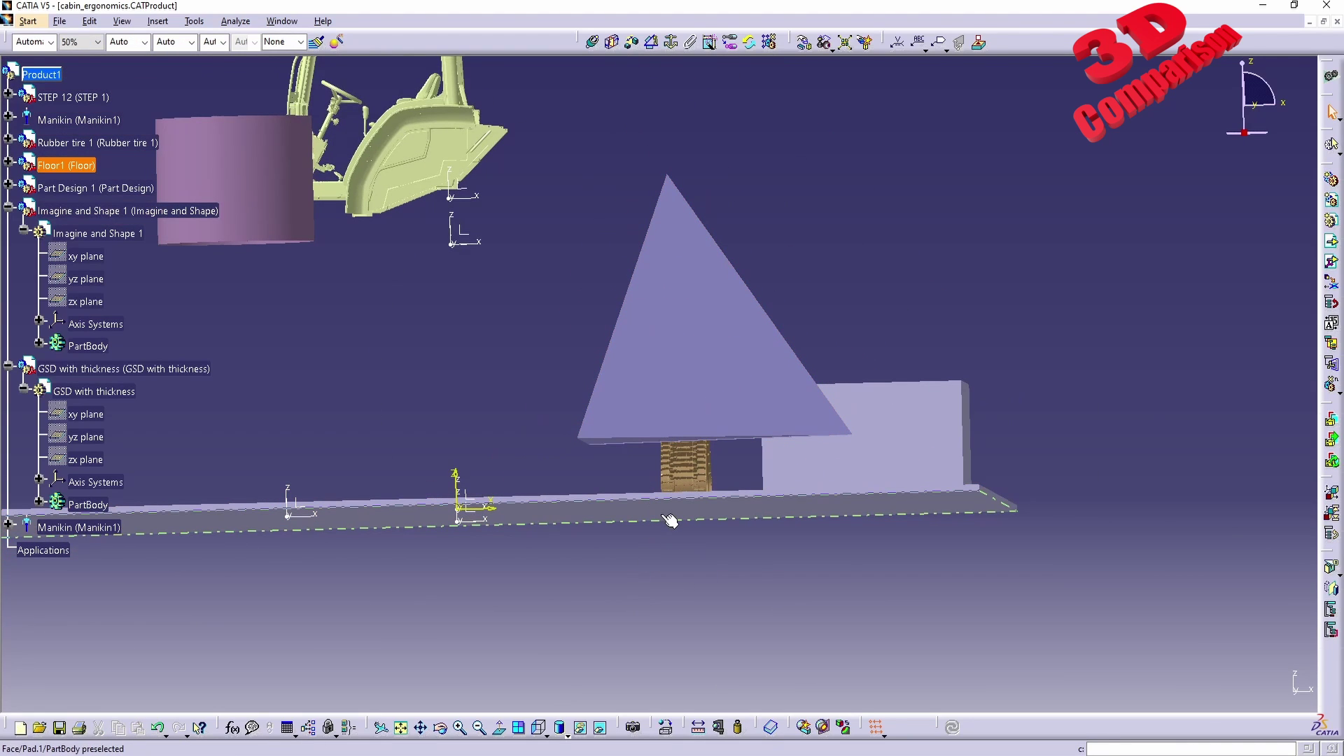
# Step: Try to create a coincidence constraint between the floor's face and the bottom face of the Imagine and Shape pyramid
pyautogui.moveTo(750, 541); pyautogui.dragTo(693, 175, button='middle')
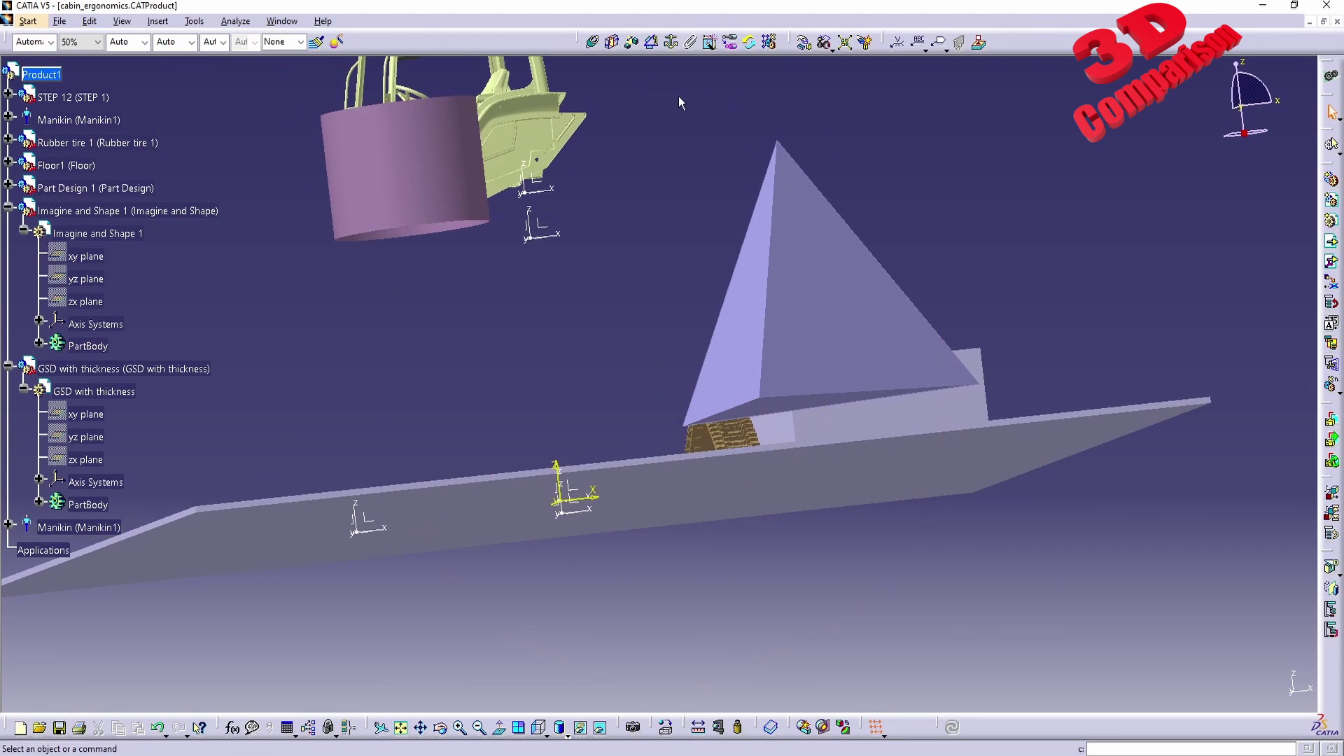
pyautogui.click(593, 42)
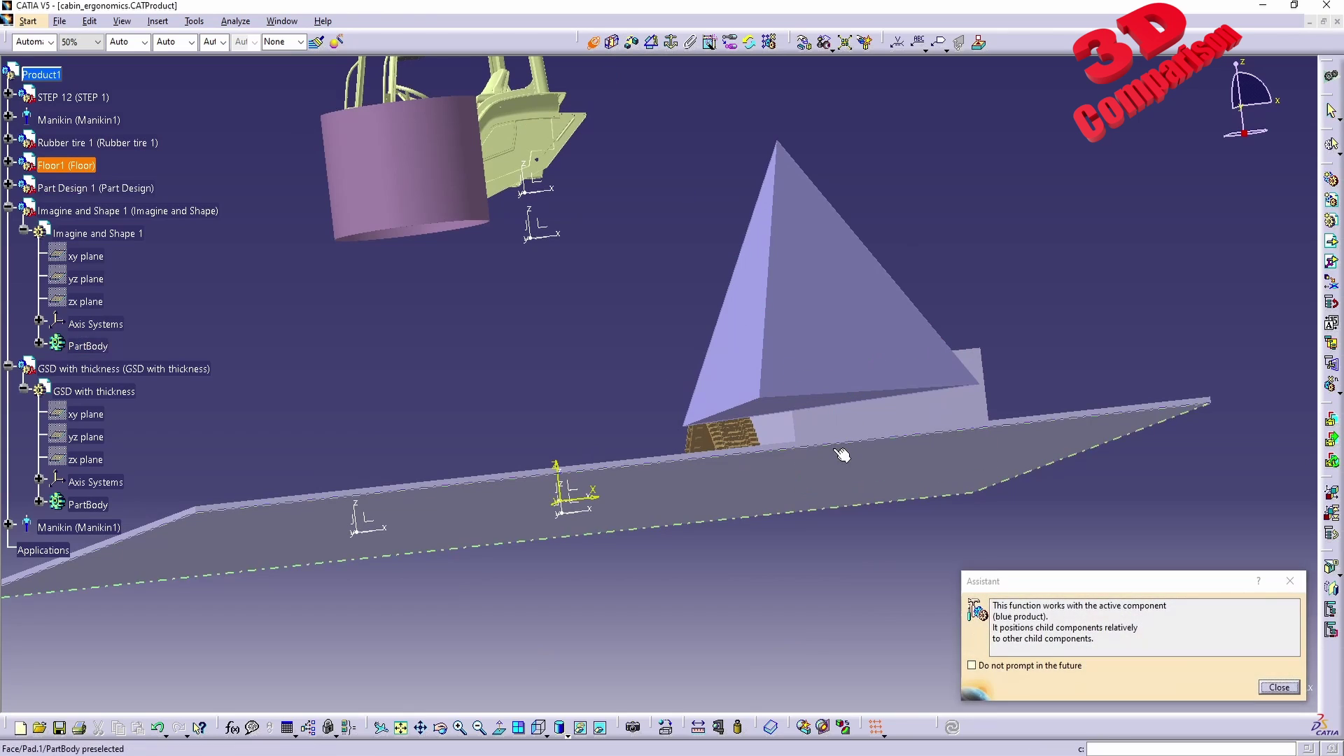
pyautogui.scroll(5, 798, 399)
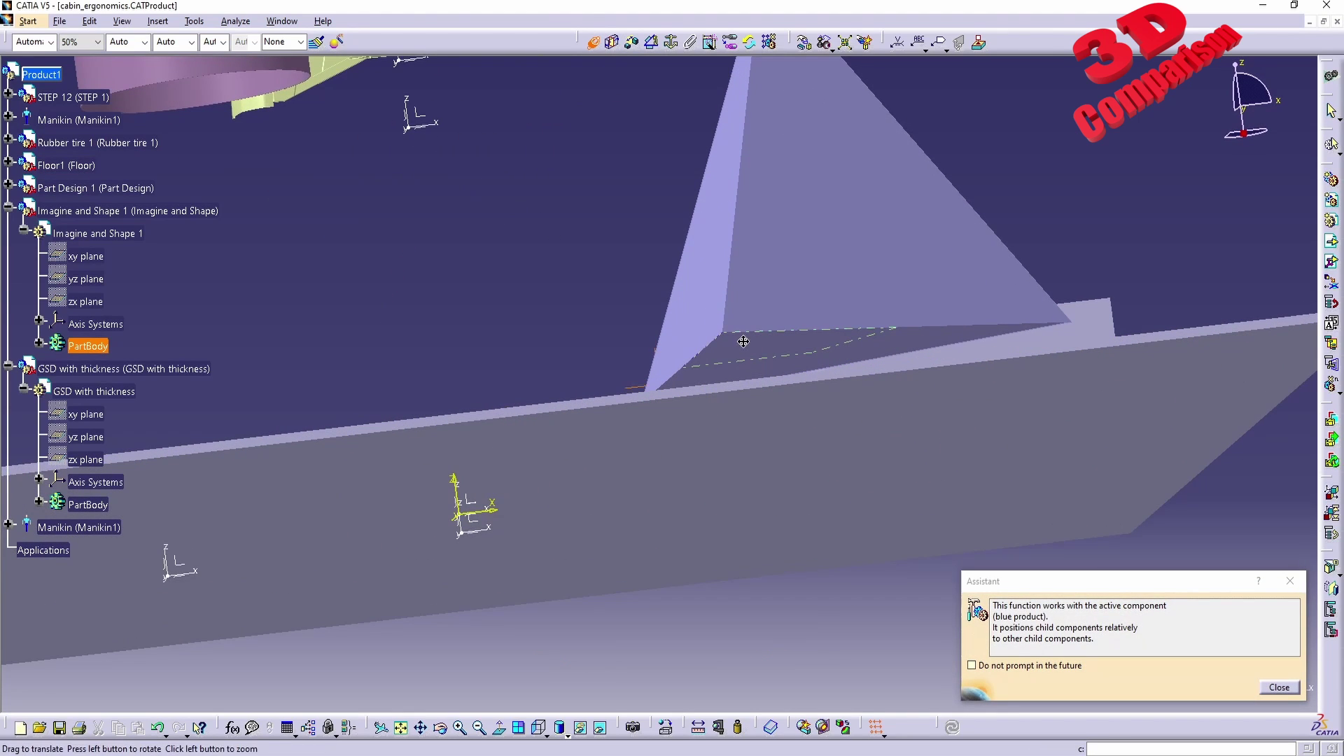
pyautogui.moveTo(744, 341); pyautogui.dragTo(746, 499, button='middle')
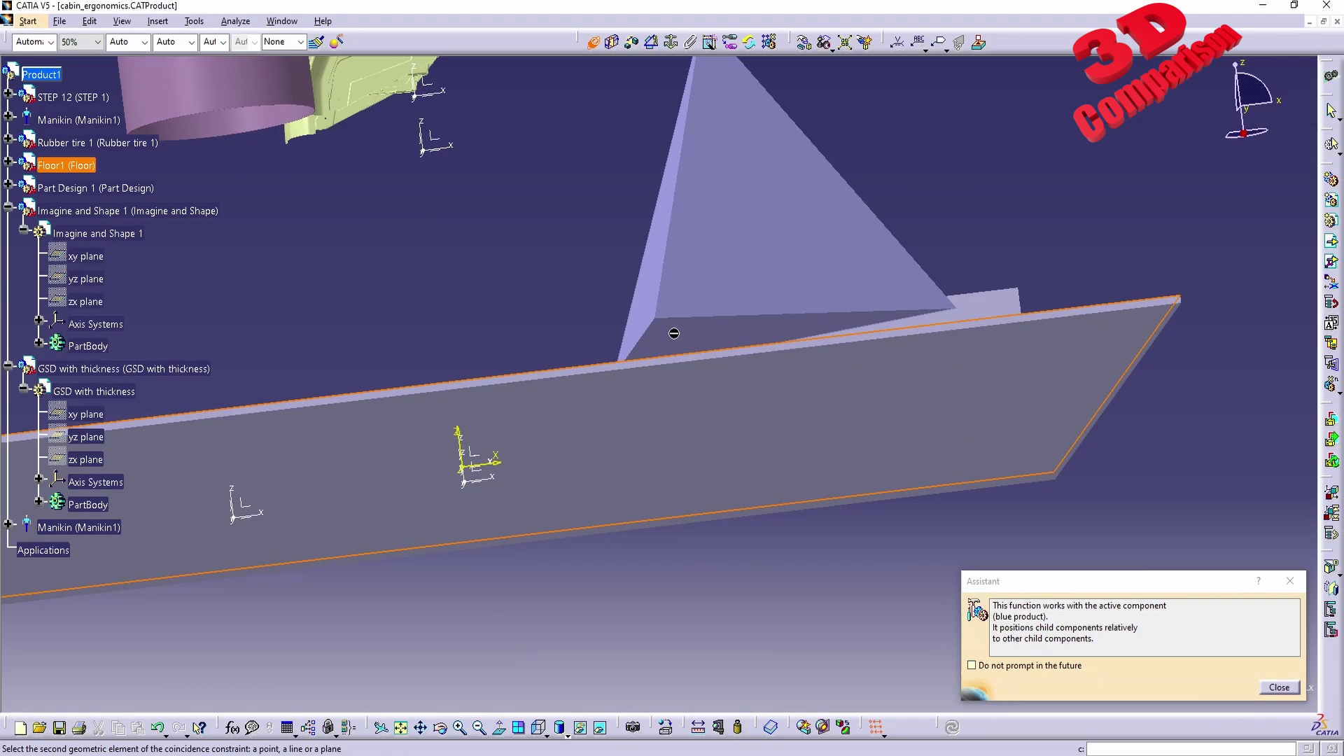
pyautogui.moveTo(675, 333); pyautogui.dragTo(620, 325, button='middle')
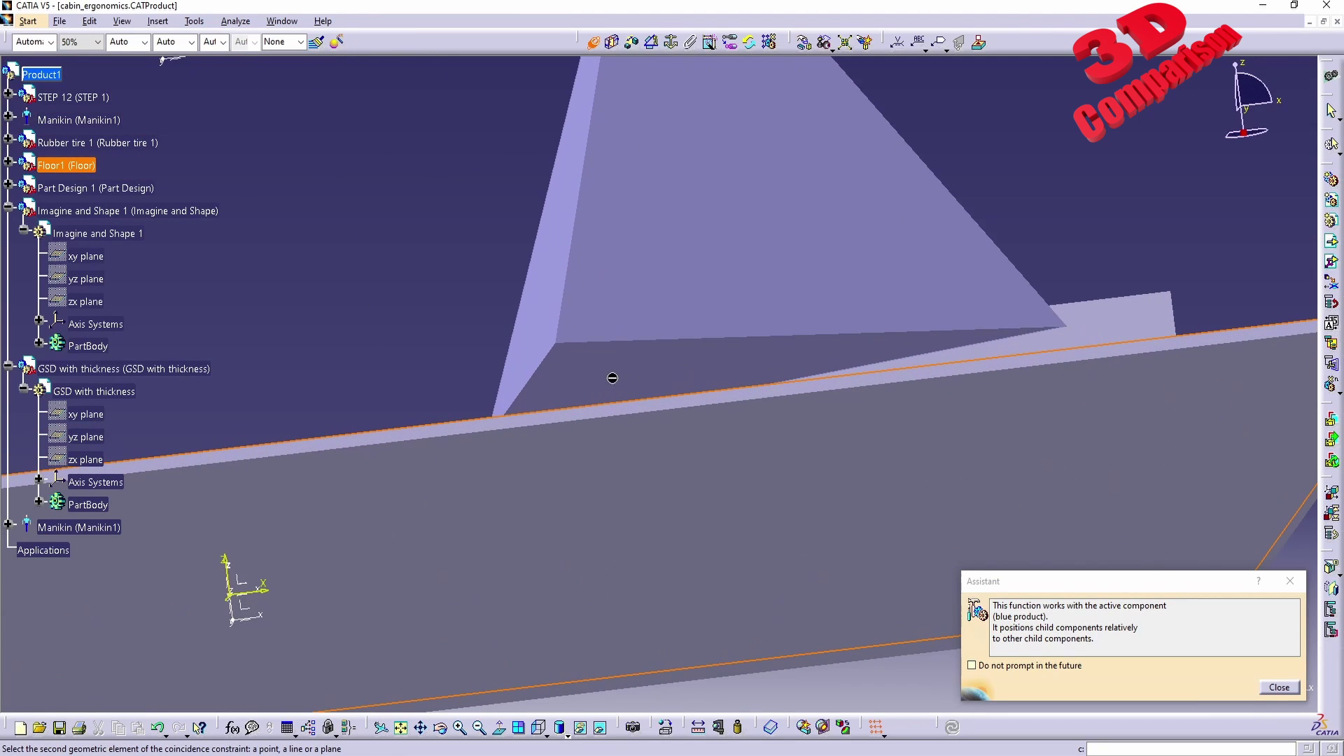
pyautogui.click(627, 389)
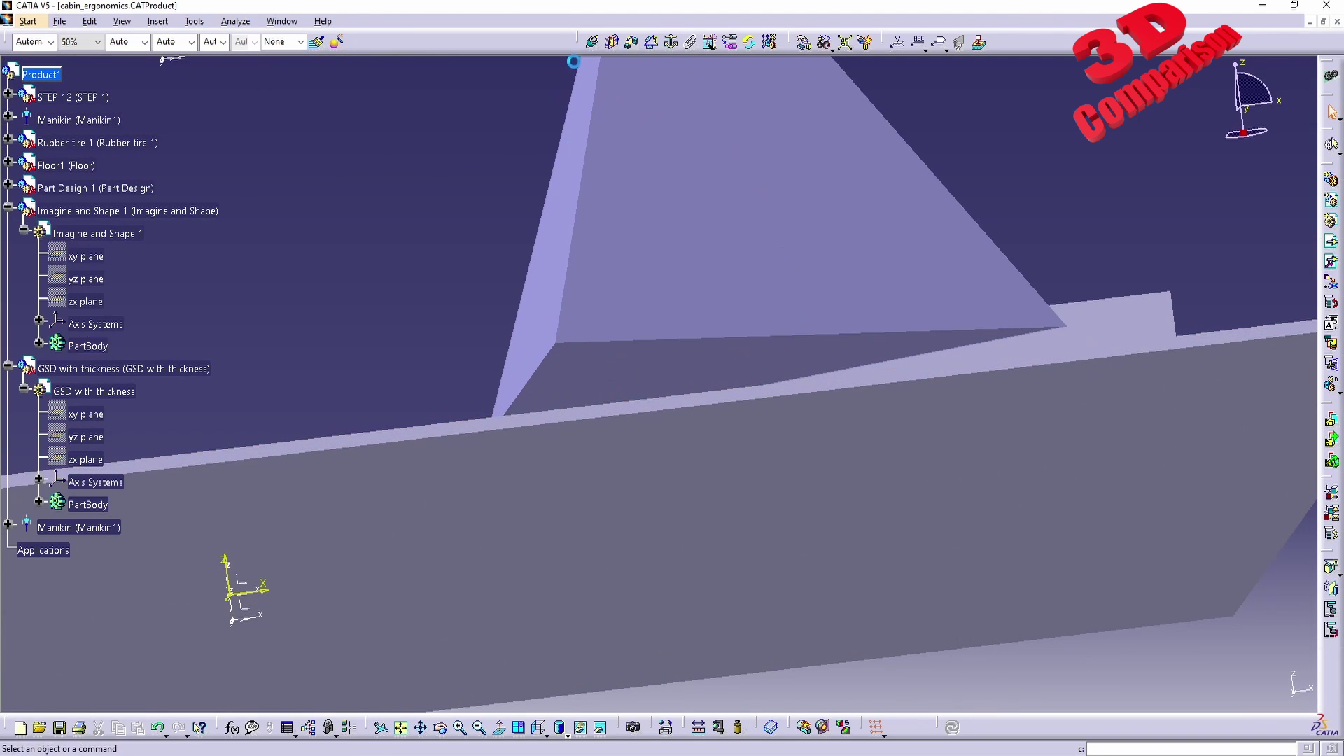
# Step: Try a coincidence constraint between a bottom edge of the pyramid and the floor, and dismiss the Assistant message
pyautogui.click(607, 48)
pyautogui.keyDown('ctrl'); pyautogui.moveTo(594, 381); pyautogui.dragTo(687, 418, button='middle'); pyautogui.keyUp('ctrl')
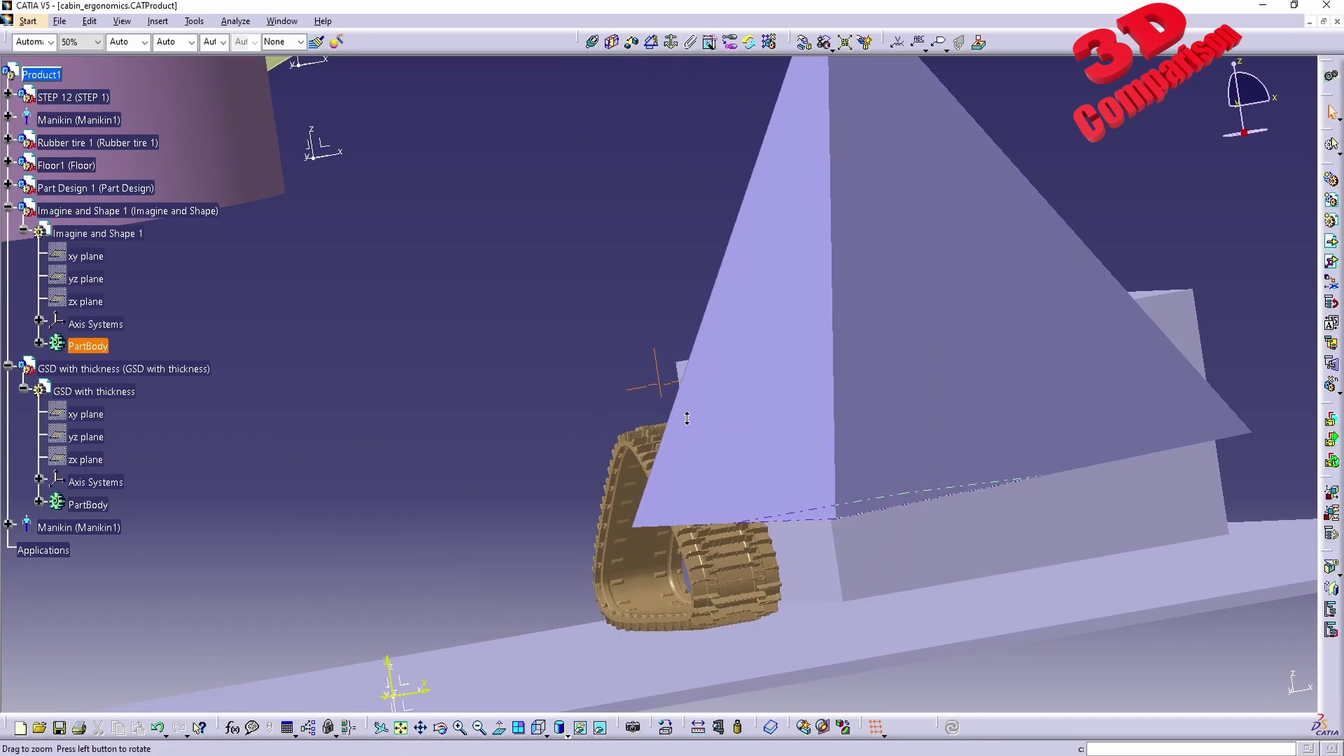
pyautogui.click(594, 44)
pyautogui.click(808, 522)
pyautogui.moveTo(774, 518); pyautogui.dragTo(660, 448, button='middle')
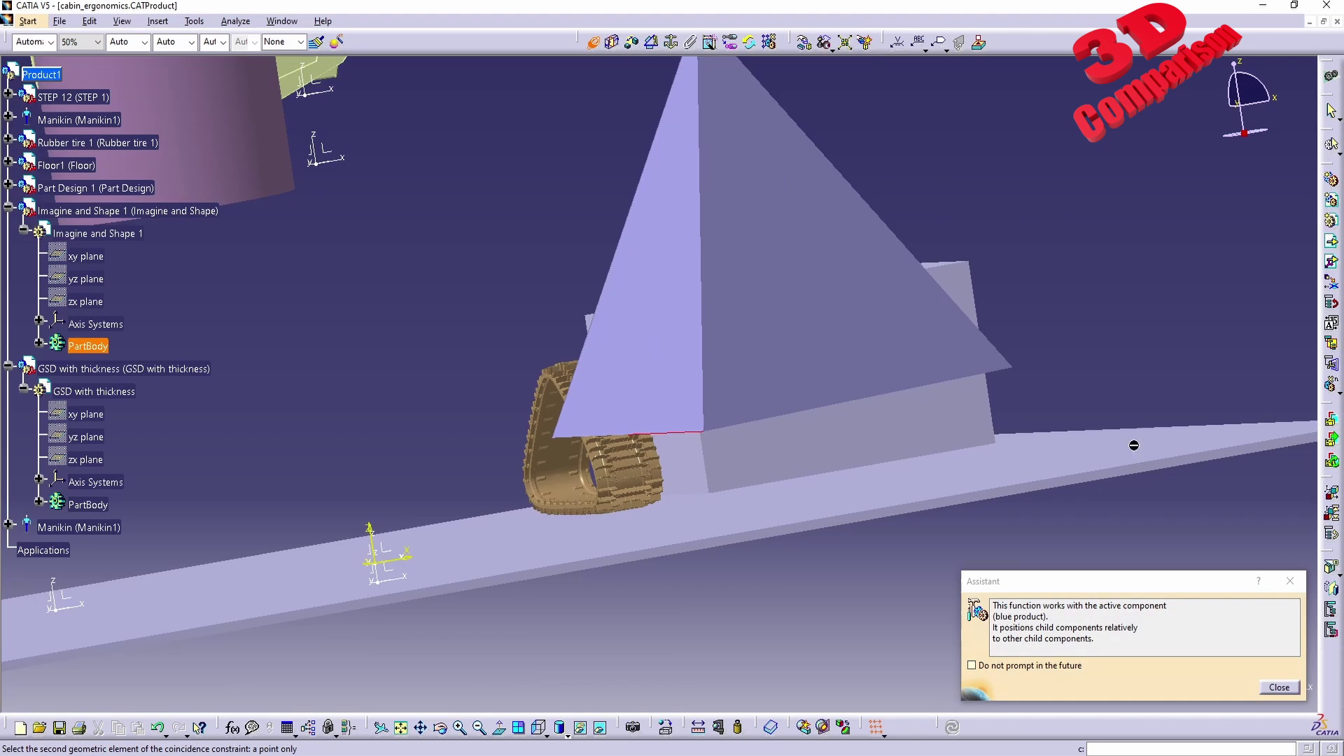
pyautogui.keyDown('ctrl'); pyautogui.moveTo(1085, 474); pyautogui.dragTo(400, 479, button='middle'); pyautogui.keyUp('ctrl')
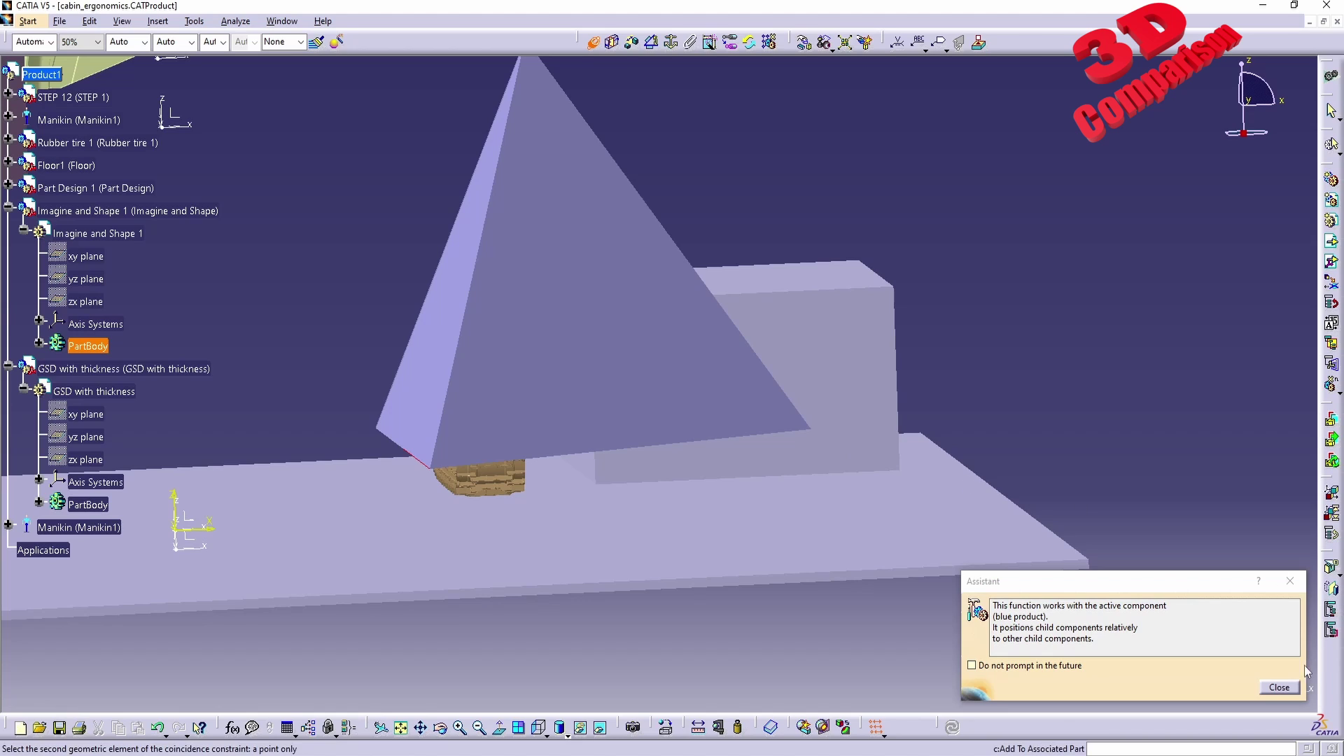
pyautogui.click(1280, 688)
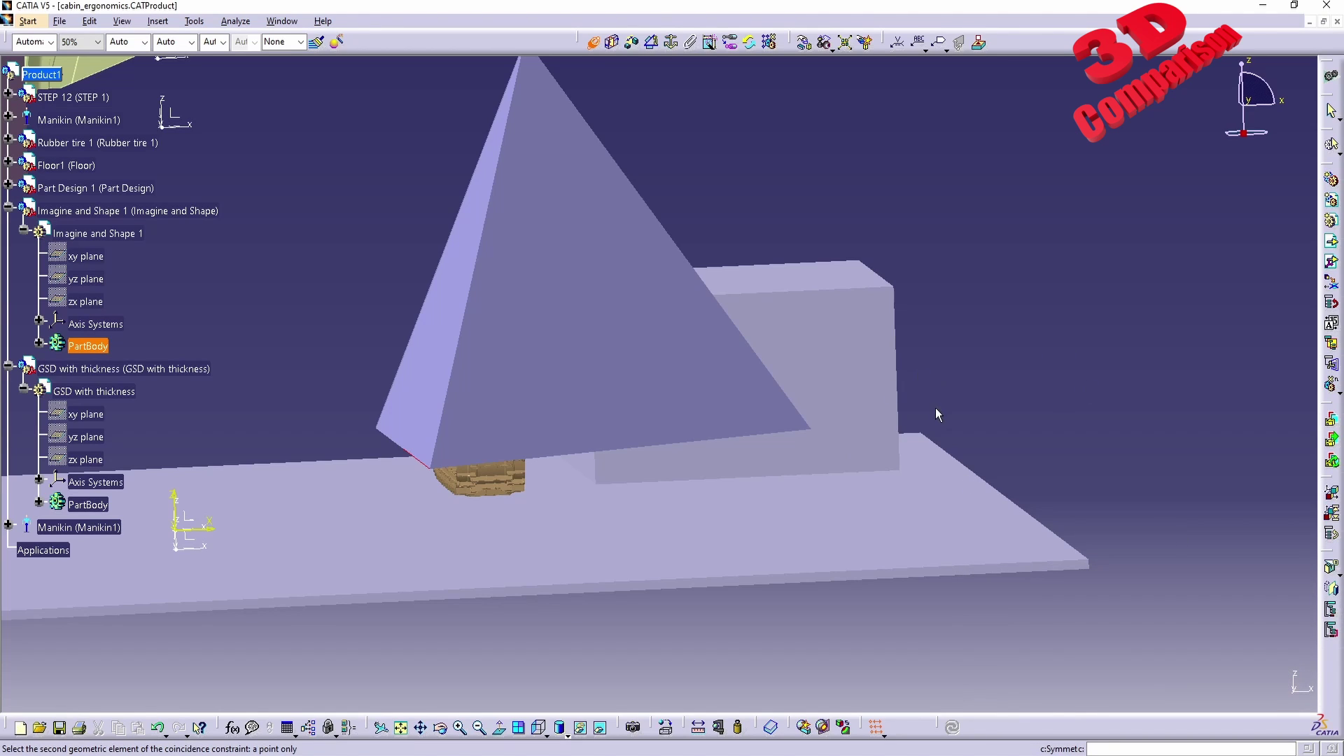
pyautogui.moveTo(509, 419); pyautogui.dragTo(513, 418, button='middle')
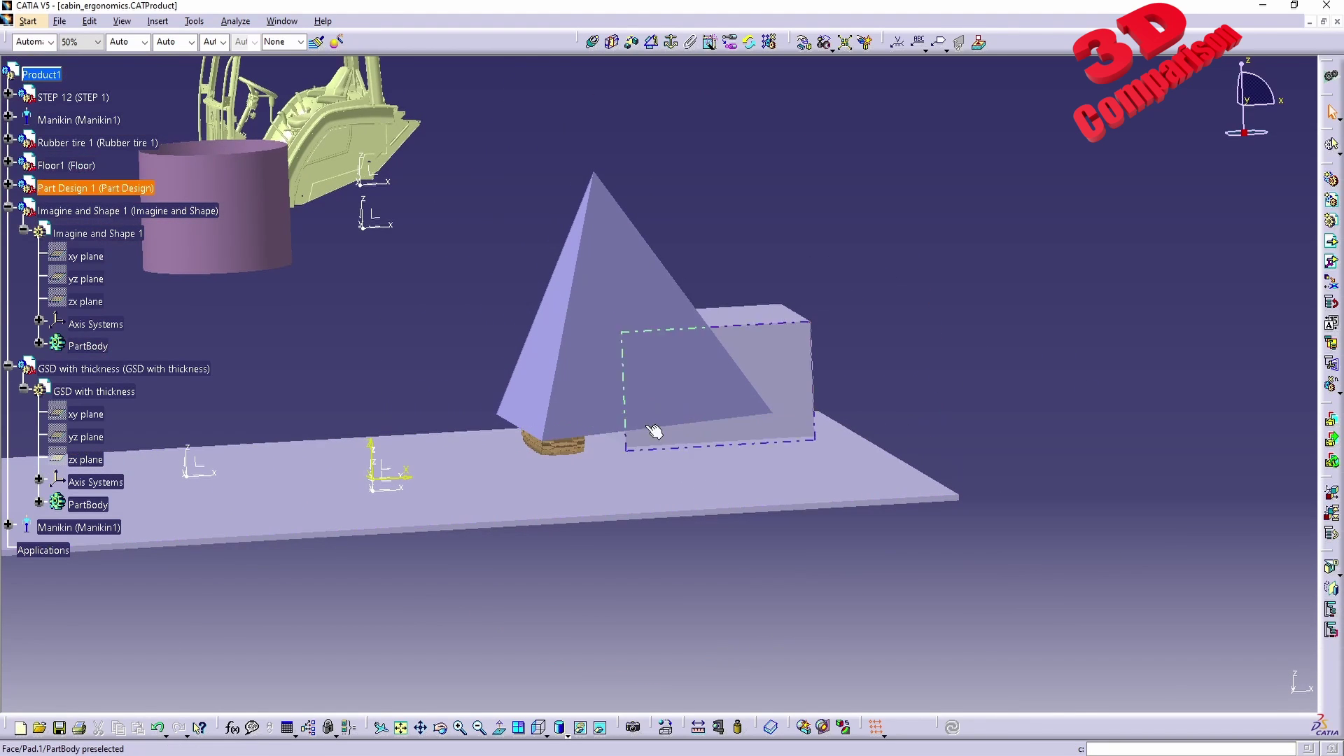
# Step: Set the compass to snap automatically to the selected object and attach it to the Imagine and Shape pyramid
pyautogui.click(649, 270)
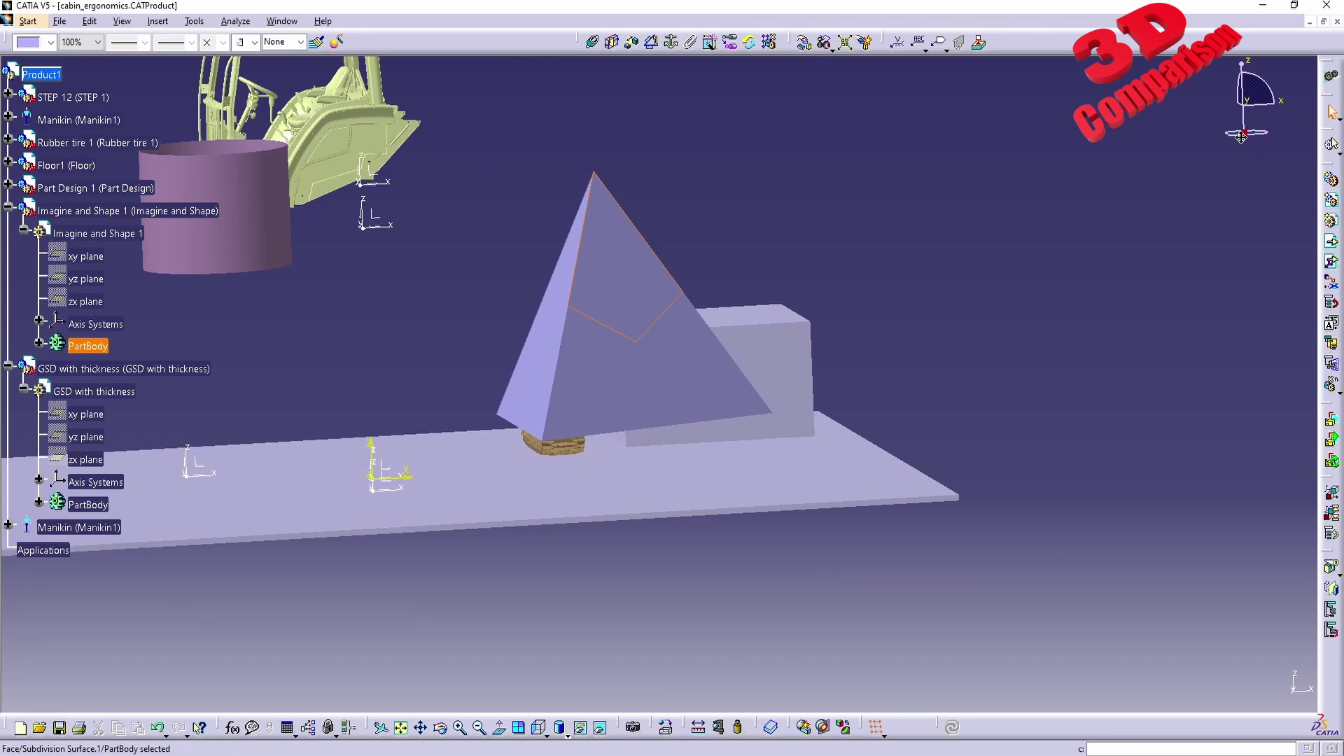
pyautogui.rightClick(1245, 134)
pyautogui.click(1219, 282)
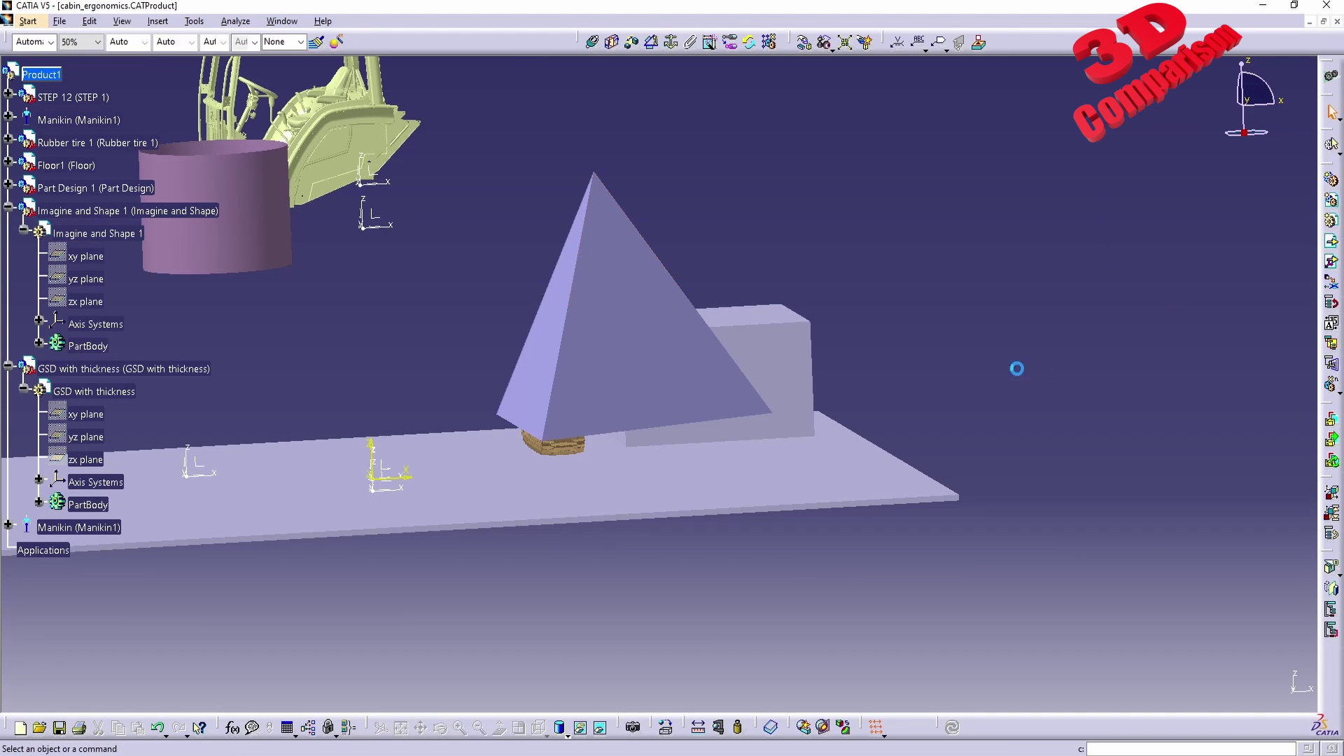
pyautogui.click(651, 327)
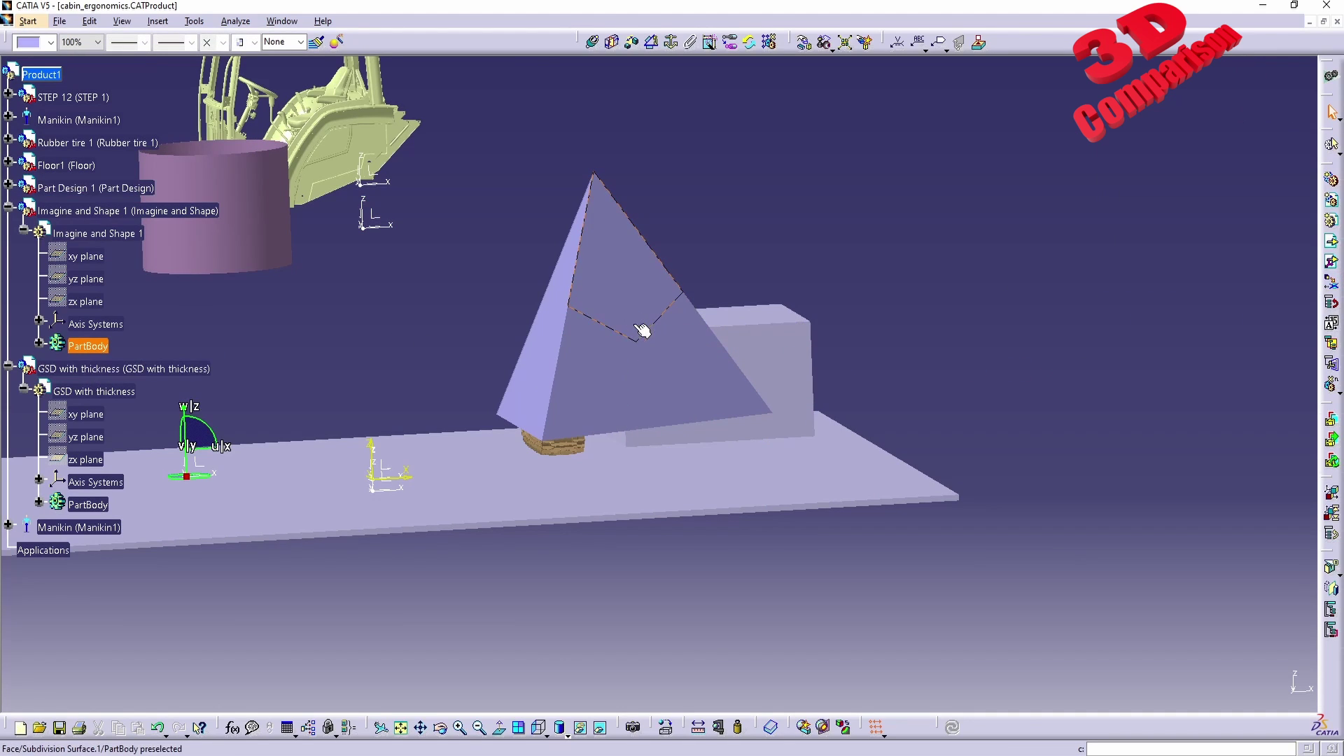
pyautogui.middleClick(445, 392)
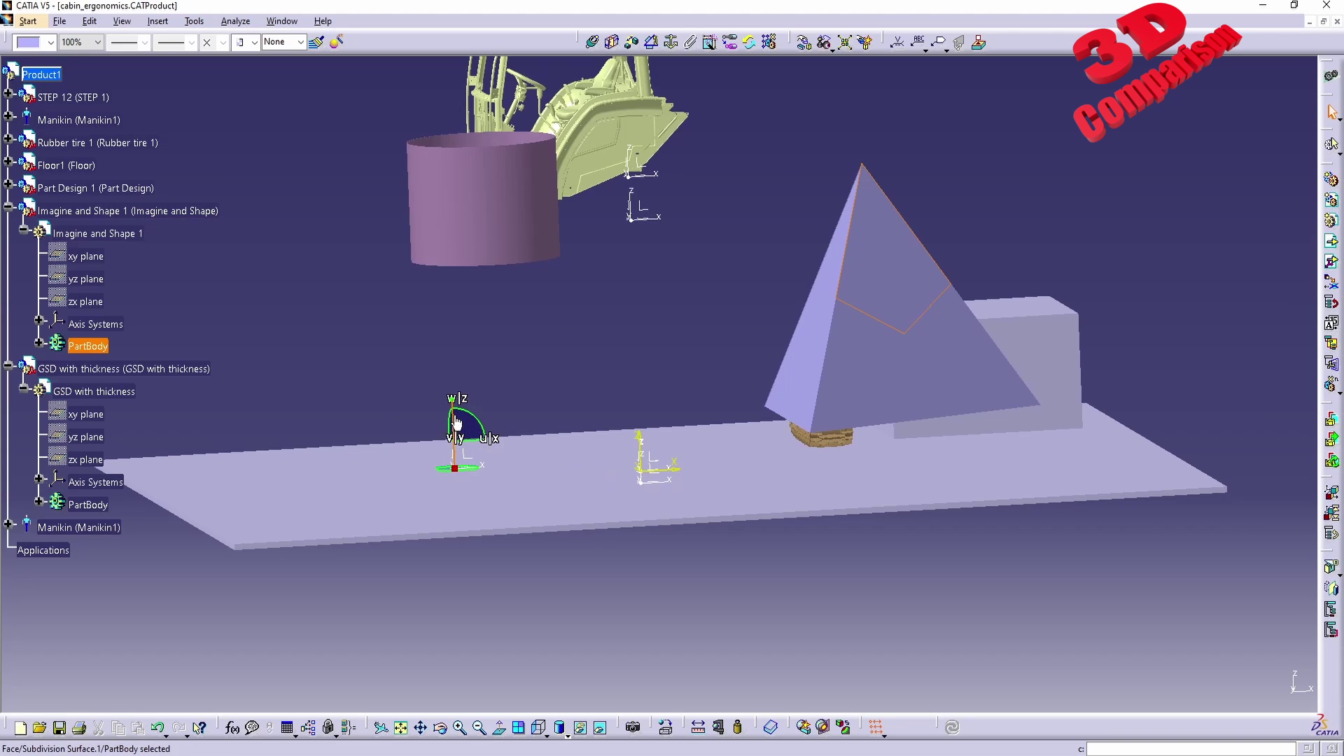
# Step: Raise the pyramid vertically with the compass in two moves until it hangs well above the tire and box, checking it in front view
pyautogui.moveTo(455, 422); pyautogui.dragTo(496, 341)
pyautogui.moveTo(674, 398); pyautogui.dragTo(586, 355, button='middle')
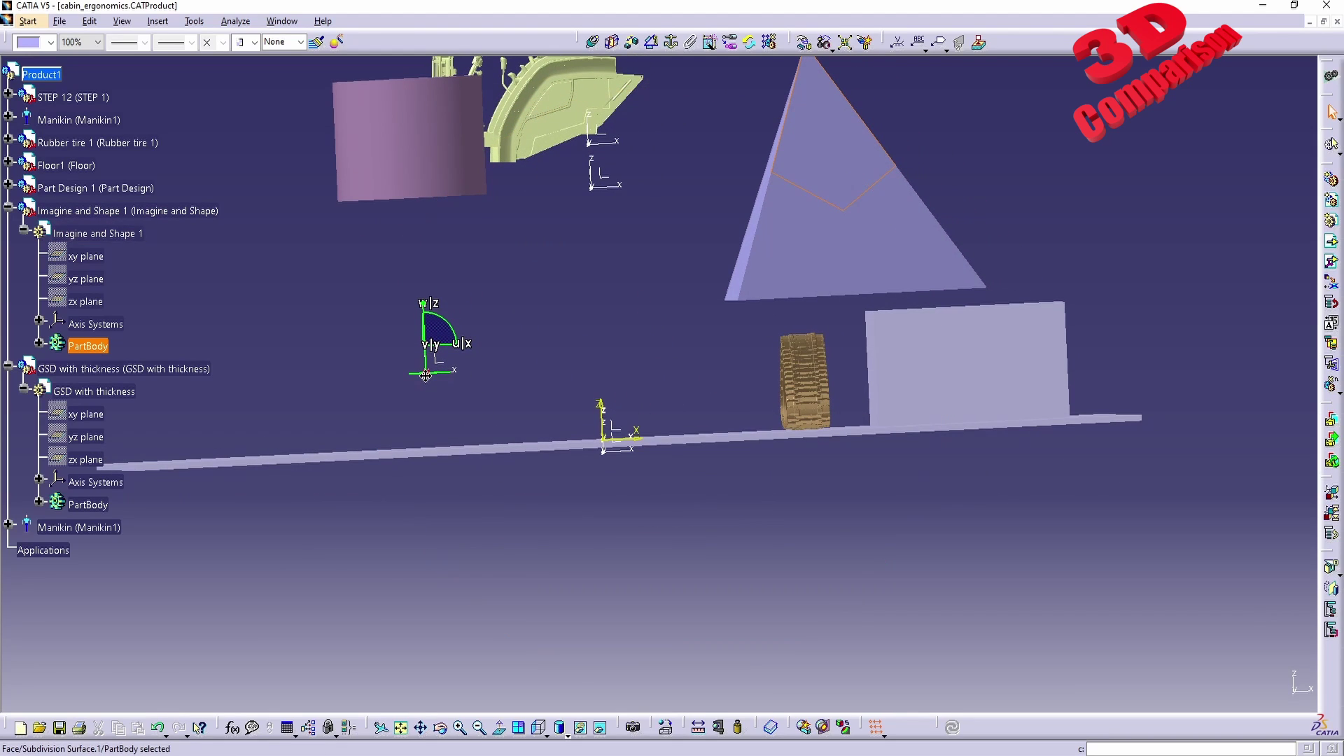
pyautogui.click(833, 298)
pyautogui.click(539, 727)
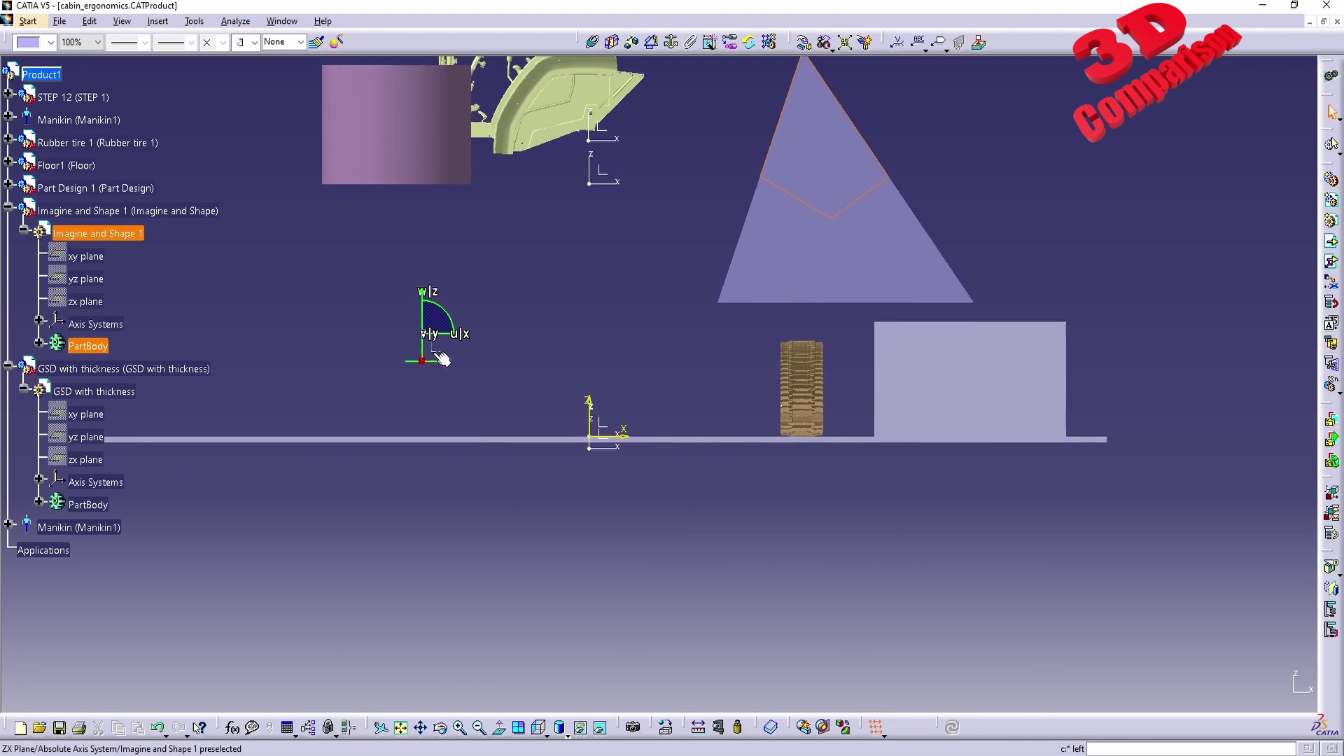
pyautogui.moveTo(420, 355); pyautogui.dragTo(474, 263)
pyautogui.click(1037, 205)
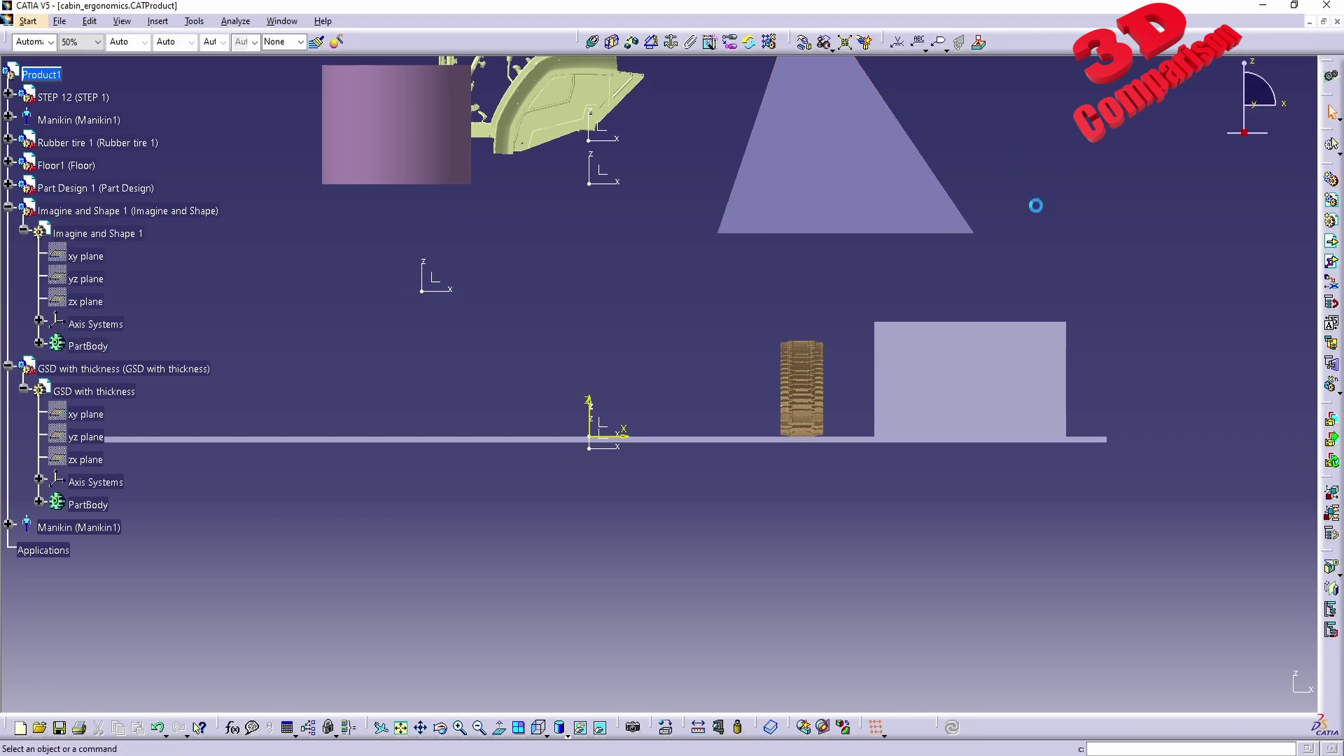
# Step: Run "align side" with the floor's top as reference and align the underside of the raised pyramid to it
pyautogui.moveTo(645, 358); pyautogui.dragTo(1130, 715, button='middle')
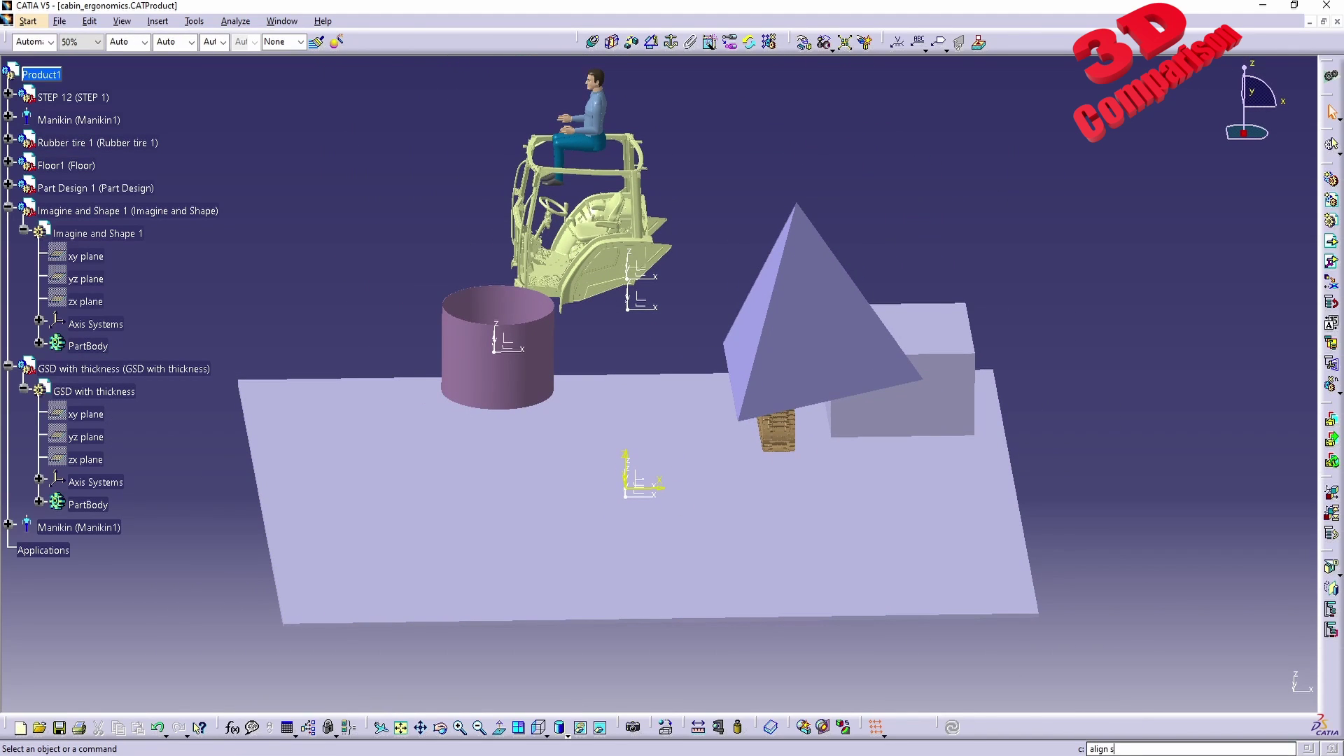
pyautogui.press('Return')
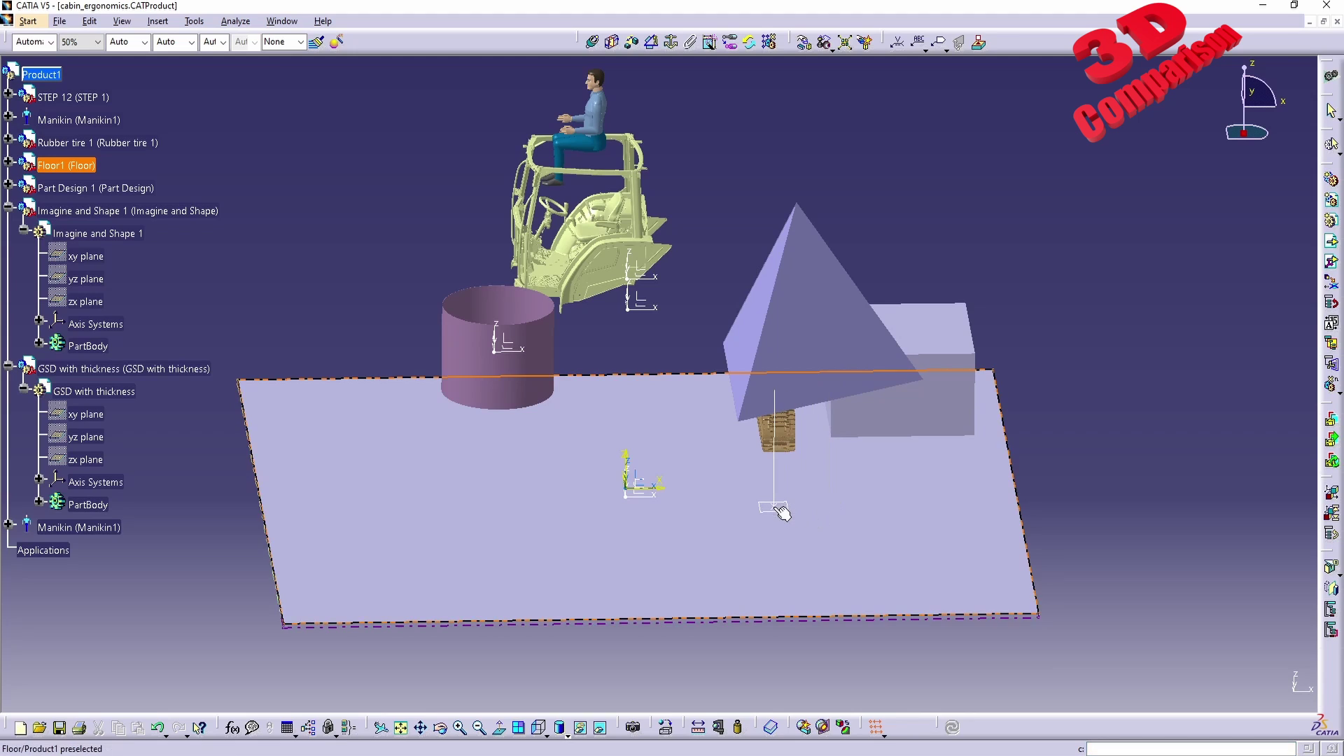
pyautogui.moveTo(745, 546); pyautogui.dragTo(745, 302, button='middle')
pyautogui.click(723, 138)
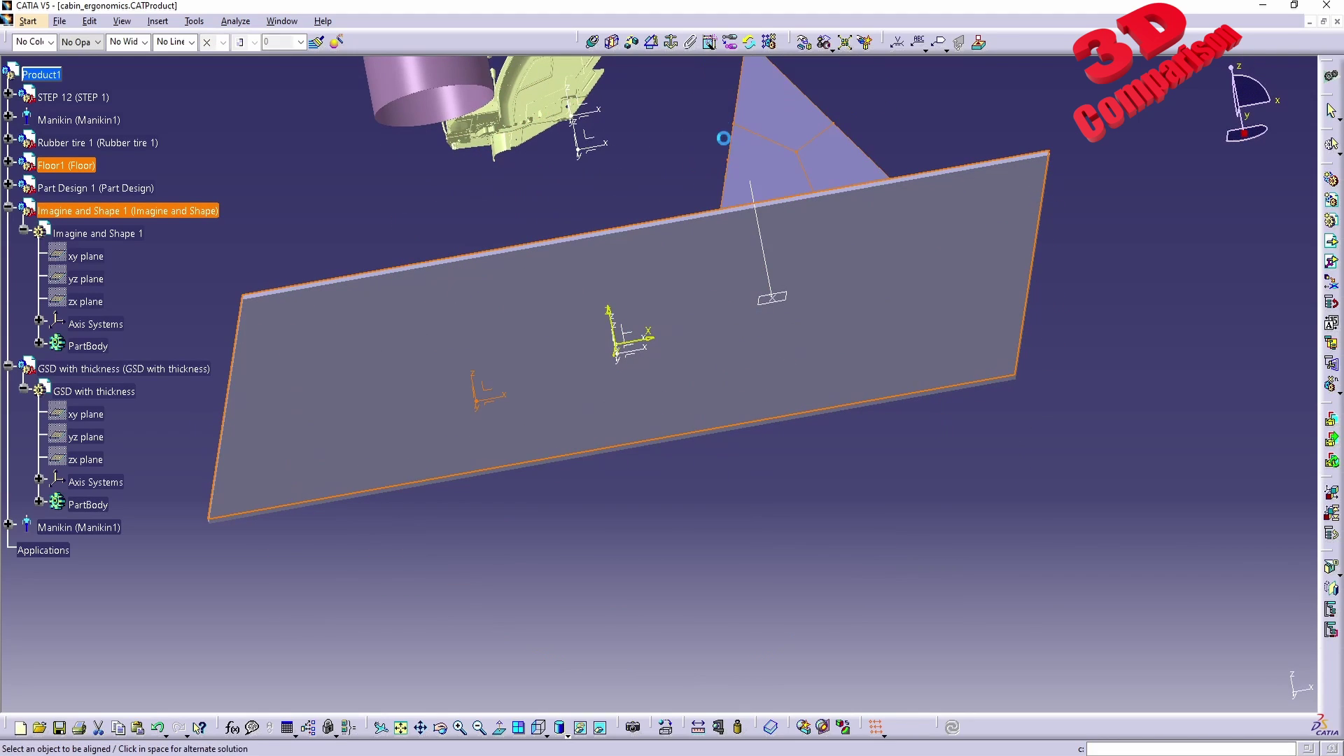
pyautogui.moveTo(723, 138); pyautogui.dragTo(616, 479, button='middle')
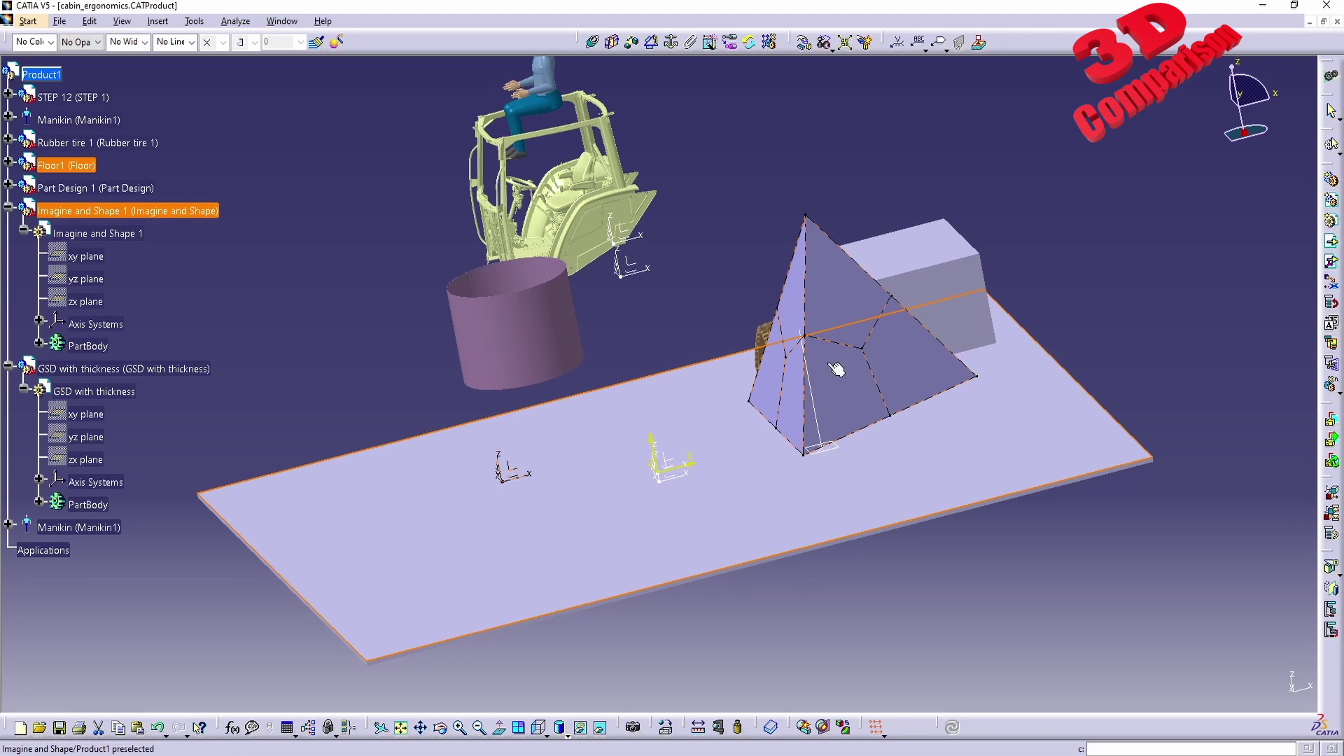
pyautogui.click(900, 437)
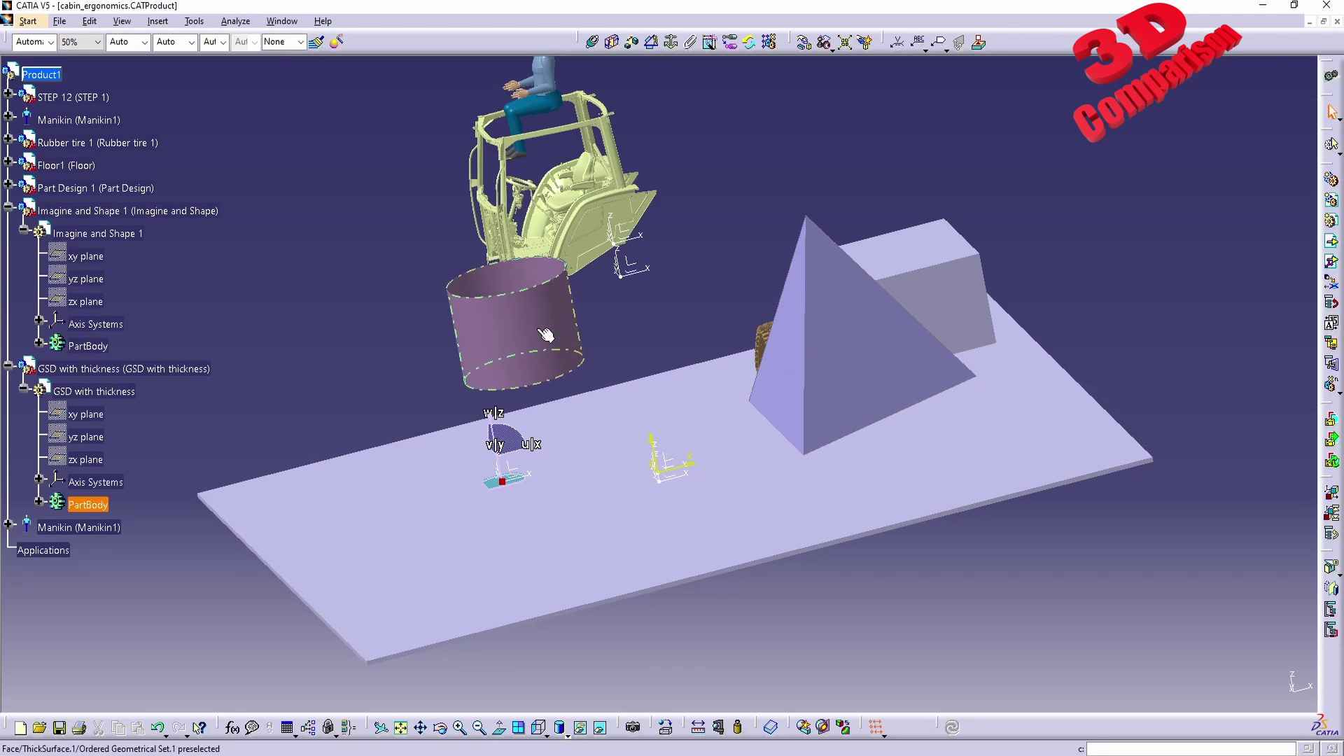
# Step: Attach the compass to the GSD with thickness cylinder, examine the cylinder's height above the floor, and release the compass
pyautogui.click(543, 364)
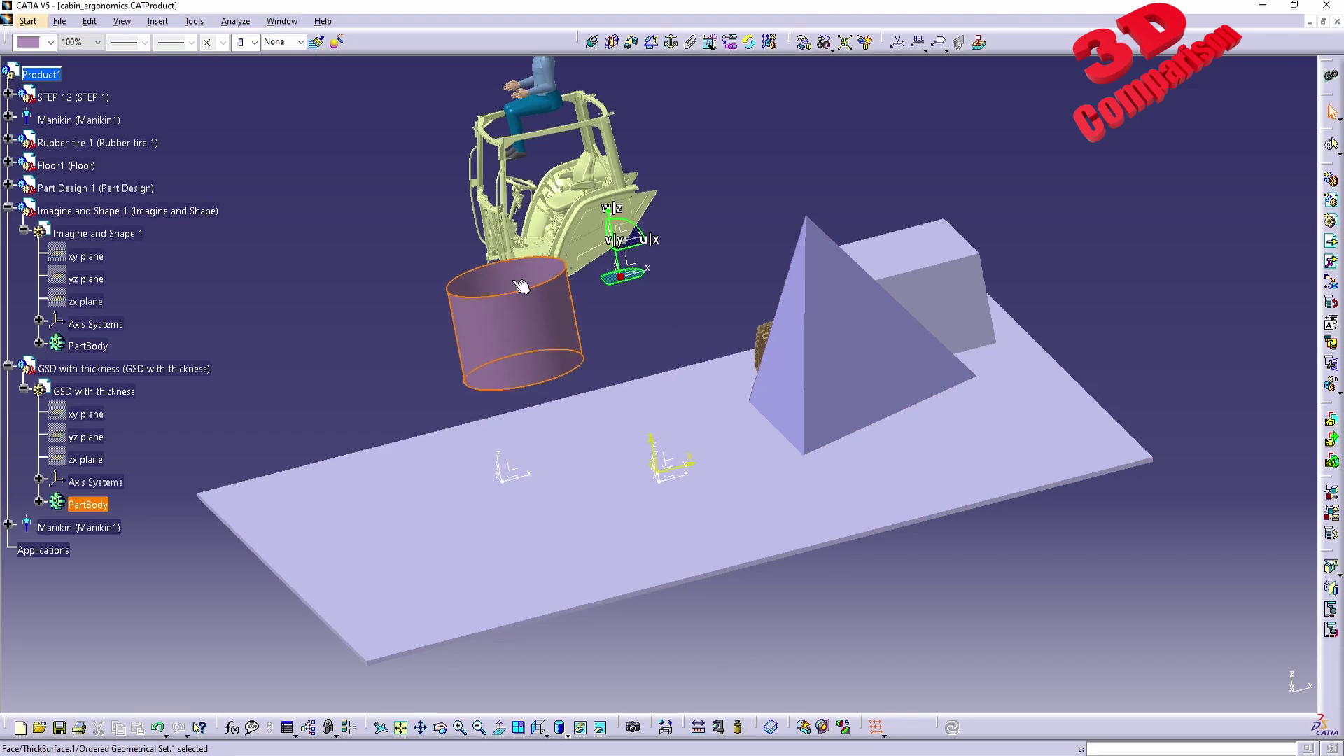
pyautogui.moveTo(522, 286); pyautogui.dragTo(563, 458, button='middle')
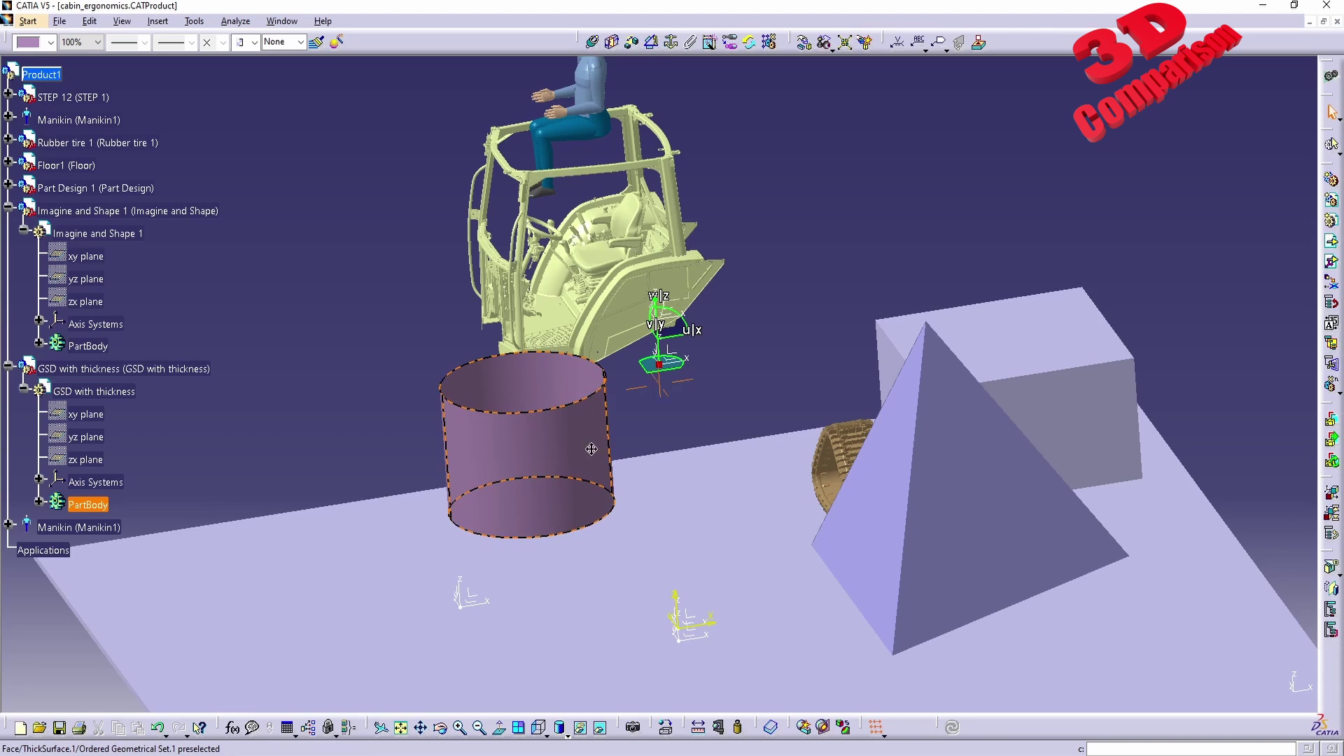
pyautogui.keyDown('ctrl'); pyautogui.moveTo(584, 443); pyautogui.dragTo(654, 263, button='middle'); pyautogui.keyUp('ctrl')
pyautogui.keyDown('ctrl'); pyautogui.moveTo(756, 176); pyautogui.dragTo(721, 502, button='middle'); pyautogui.keyUp('ctrl')
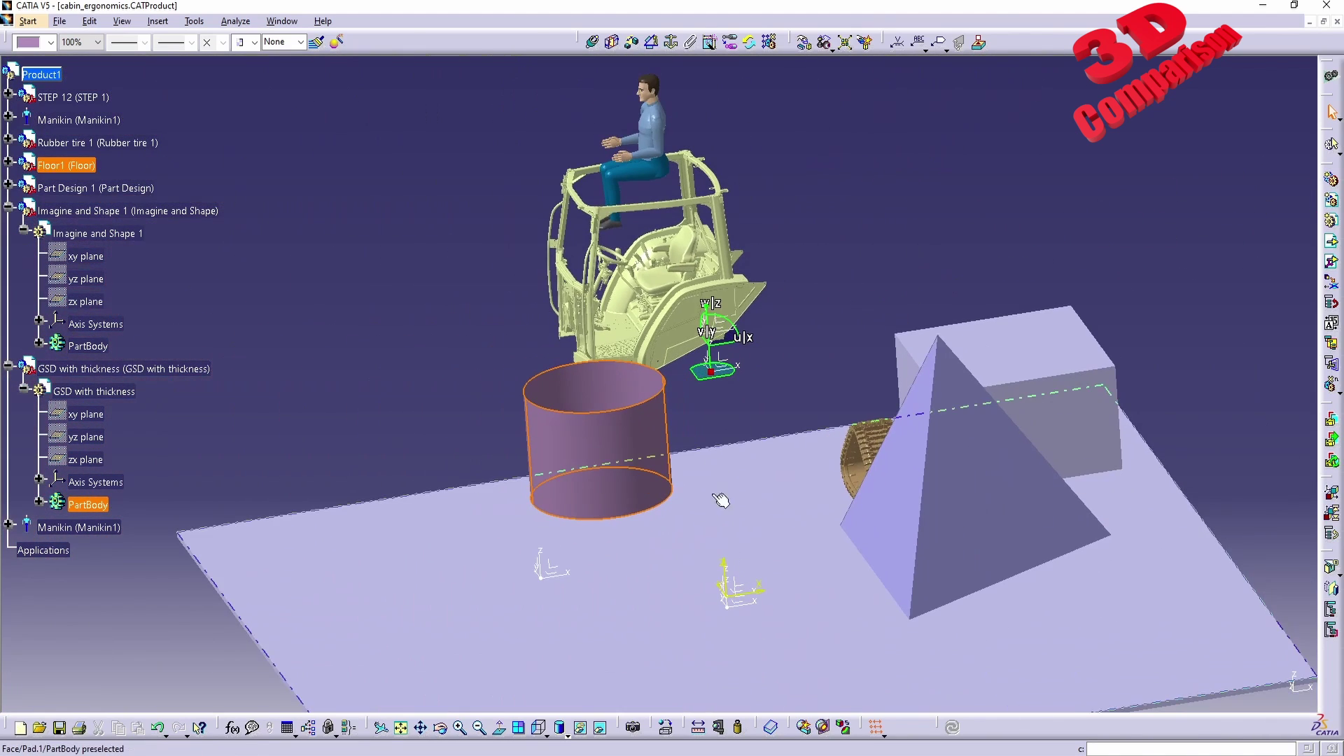
pyautogui.moveTo(710, 371); pyautogui.dragTo(785, 322)
pyautogui.click(827, 300)
# Step: Run "align side" with the floor's top face as reference and align the bottom of the GSD with thickness cylinder to it
pyautogui.moveTo(719, 425); pyautogui.dragTo(689, 300, button='middle')
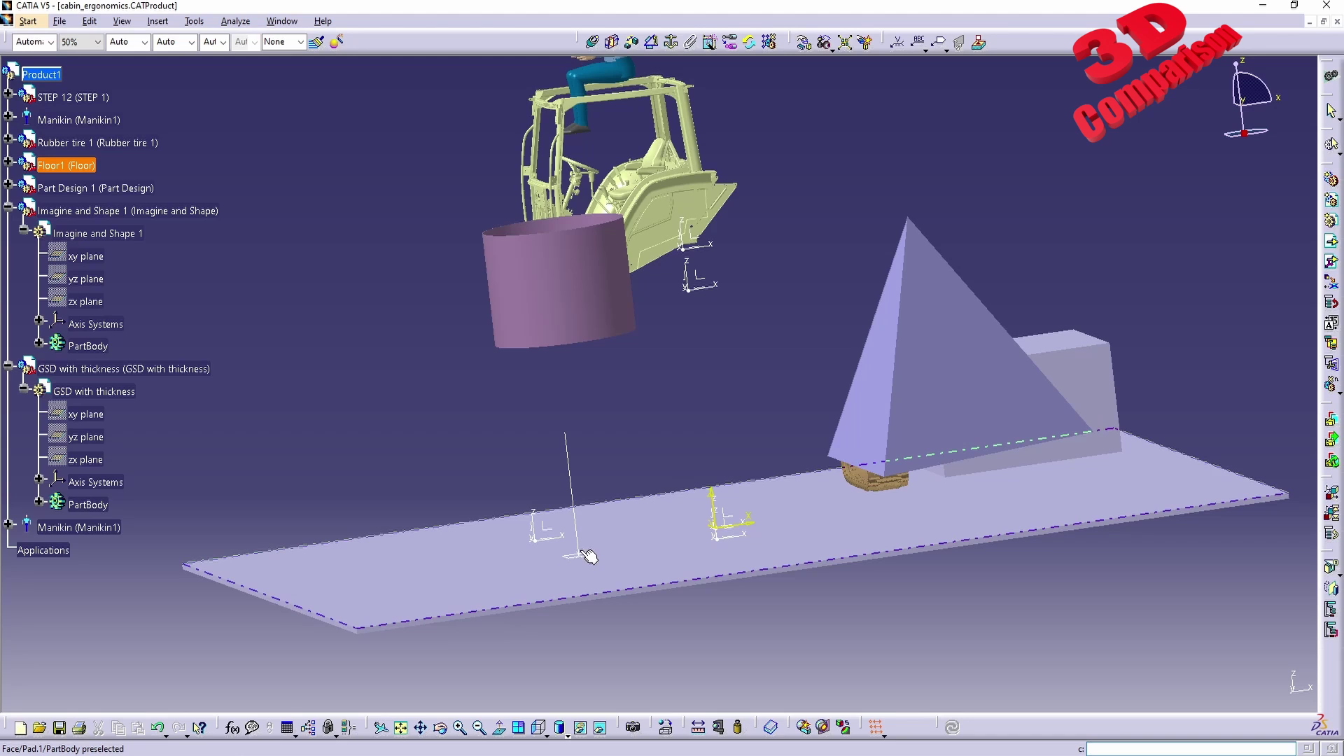
pyautogui.moveTo(645, 495); pyautogui.dragTo(738, 728, button='middle')
pyautogui.click(584, 337)
pyautogui.moveTo(693, 238); pyautogui.dragTo(714, 530, button='middle')
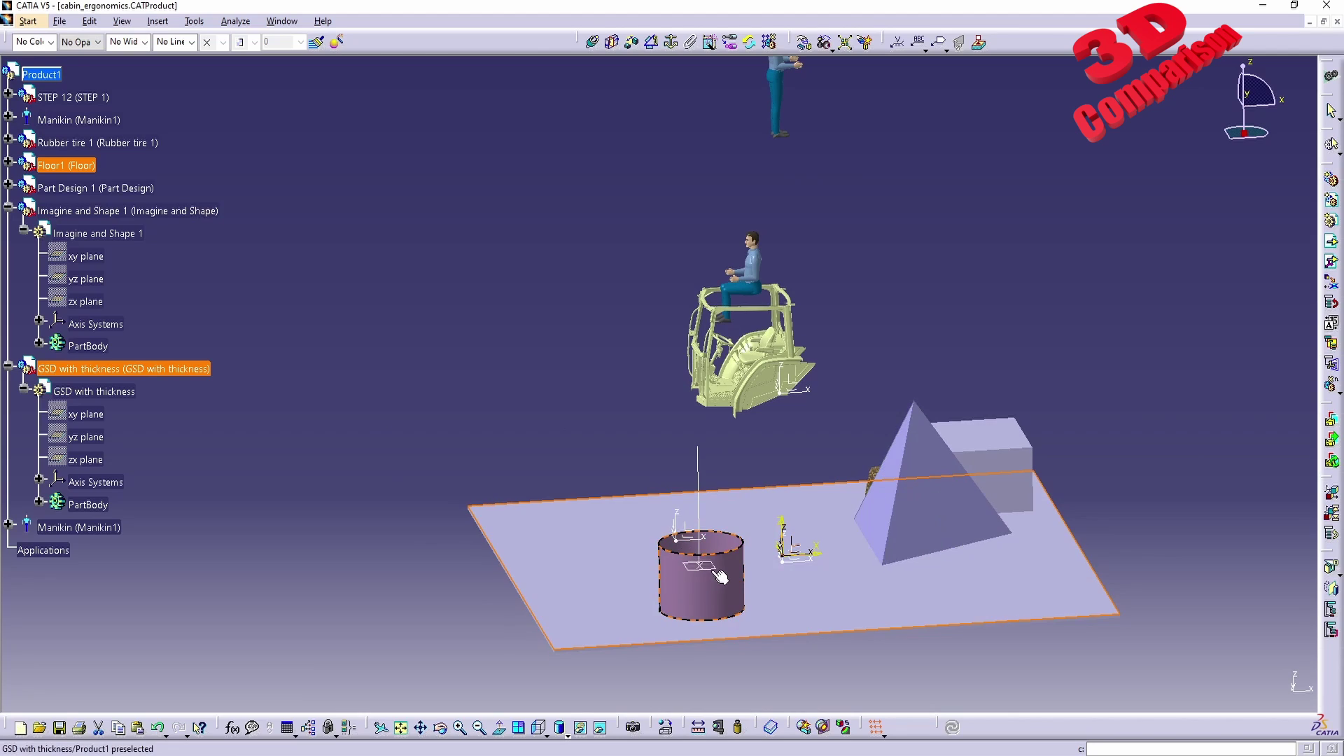
pyautogui.moveTo(733, 505); pyautogui.dragTo(642, 567, button='middle')
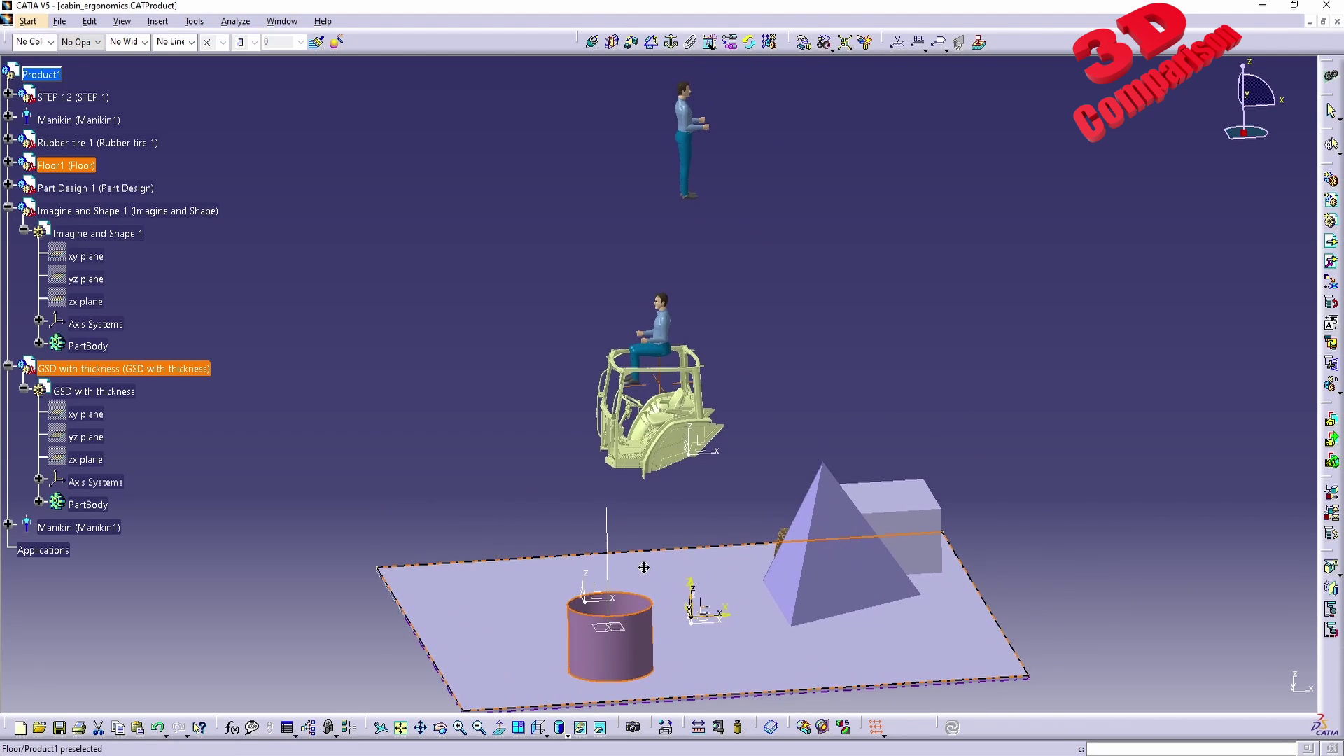
pyautogui.click(778, 421)
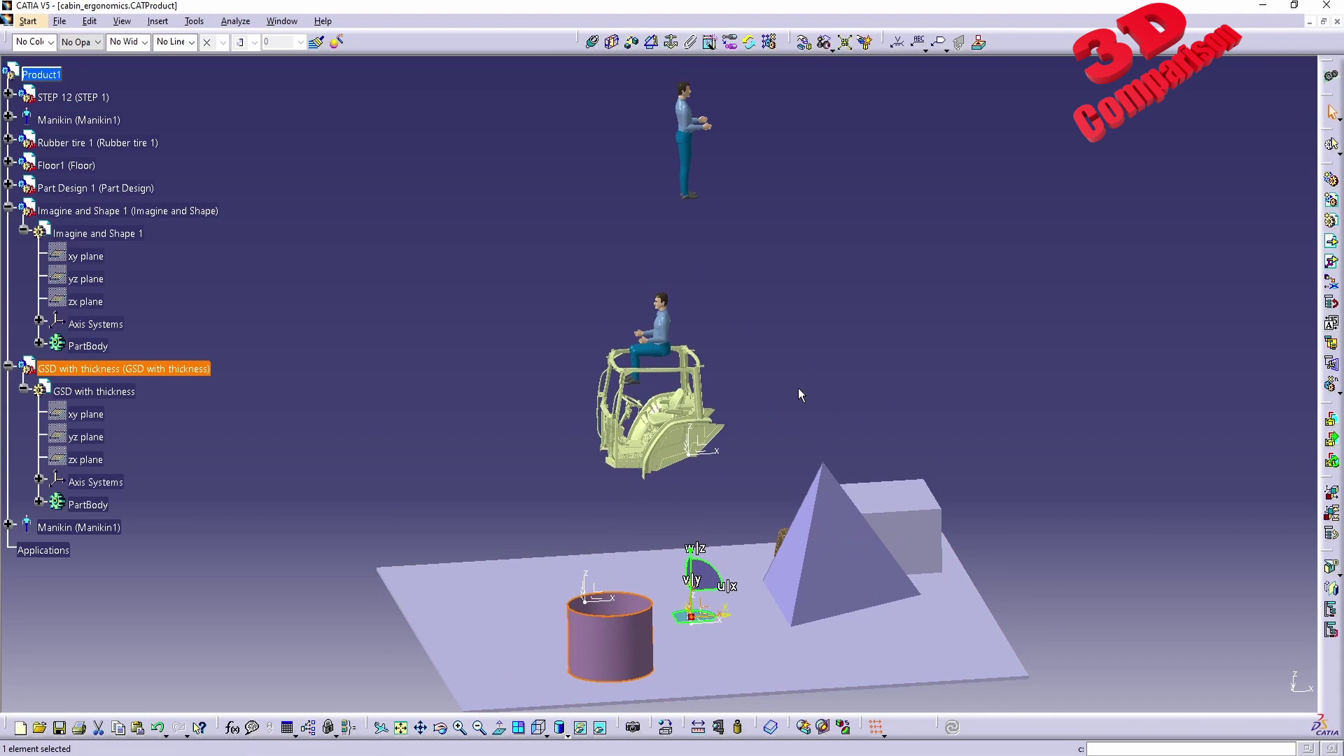
pyautogui.click(799, 395)
pyautogui.moveTo(691, 618); pyautogui.dragTo(847, 309)
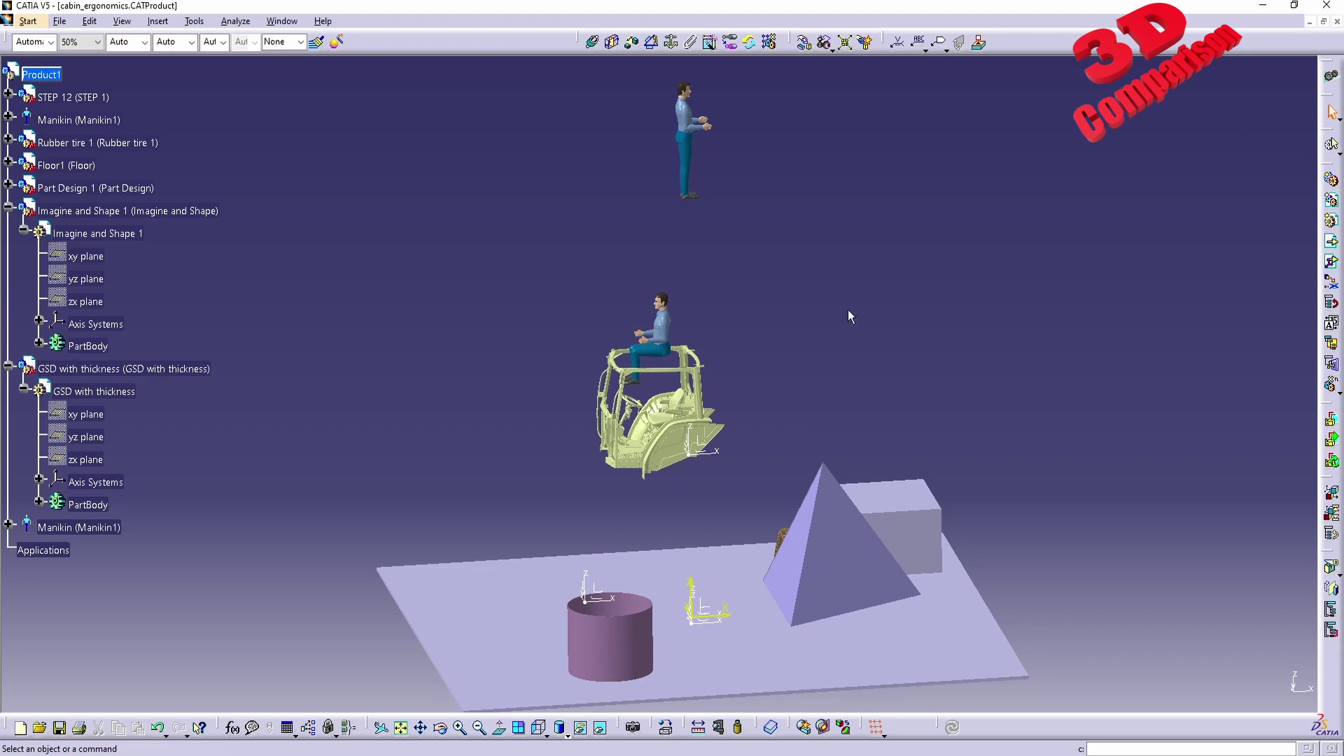
# Step: Run "align side" with the box's top face as reference and align the sole of the standing manikin's shoe to it
pyautogui.moveTo(745, 279); pyautogui.dragTo(665, 294, button='middle')
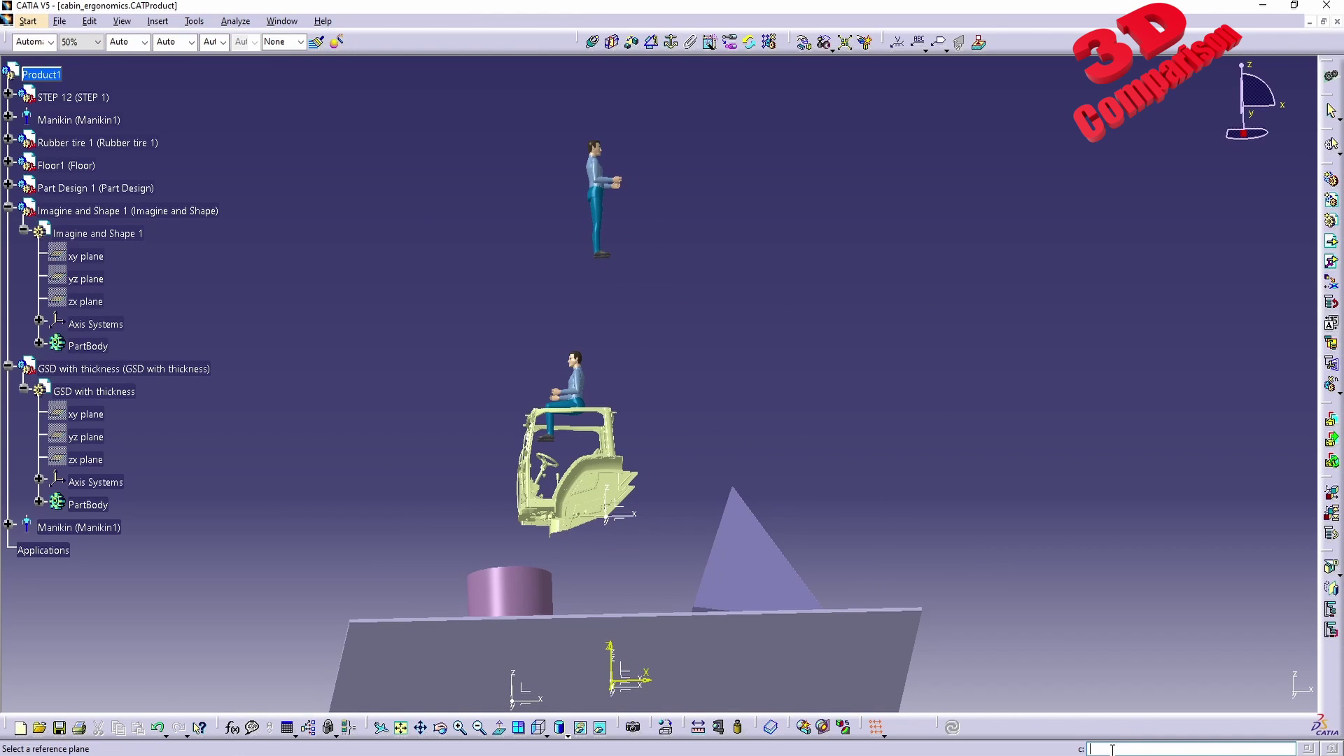
pyautogui.moveTo(705, 392); pyautogui.dragTo(740, 474, button='middle')
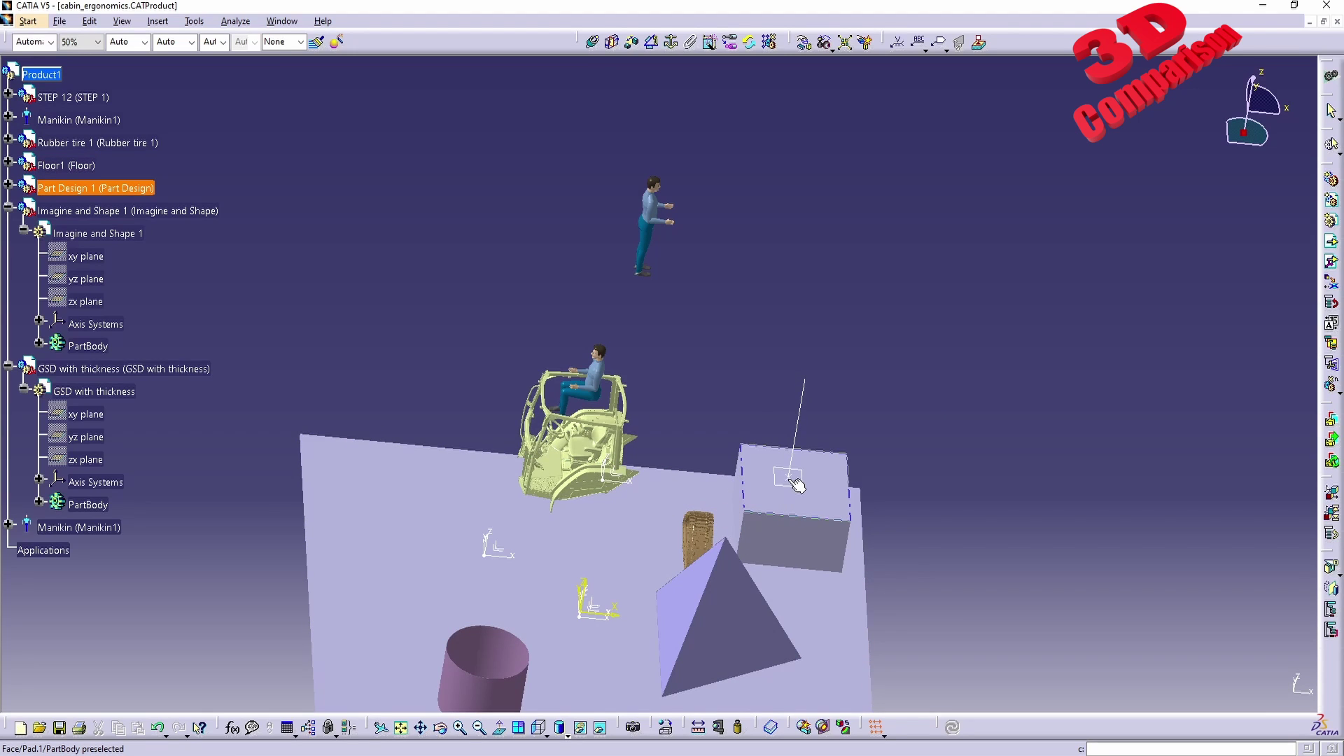
pyautogui.click(791, 481)
pyautogui.moveTo(665, 549); pyautogui.dragTo(501, 384, button='middle')
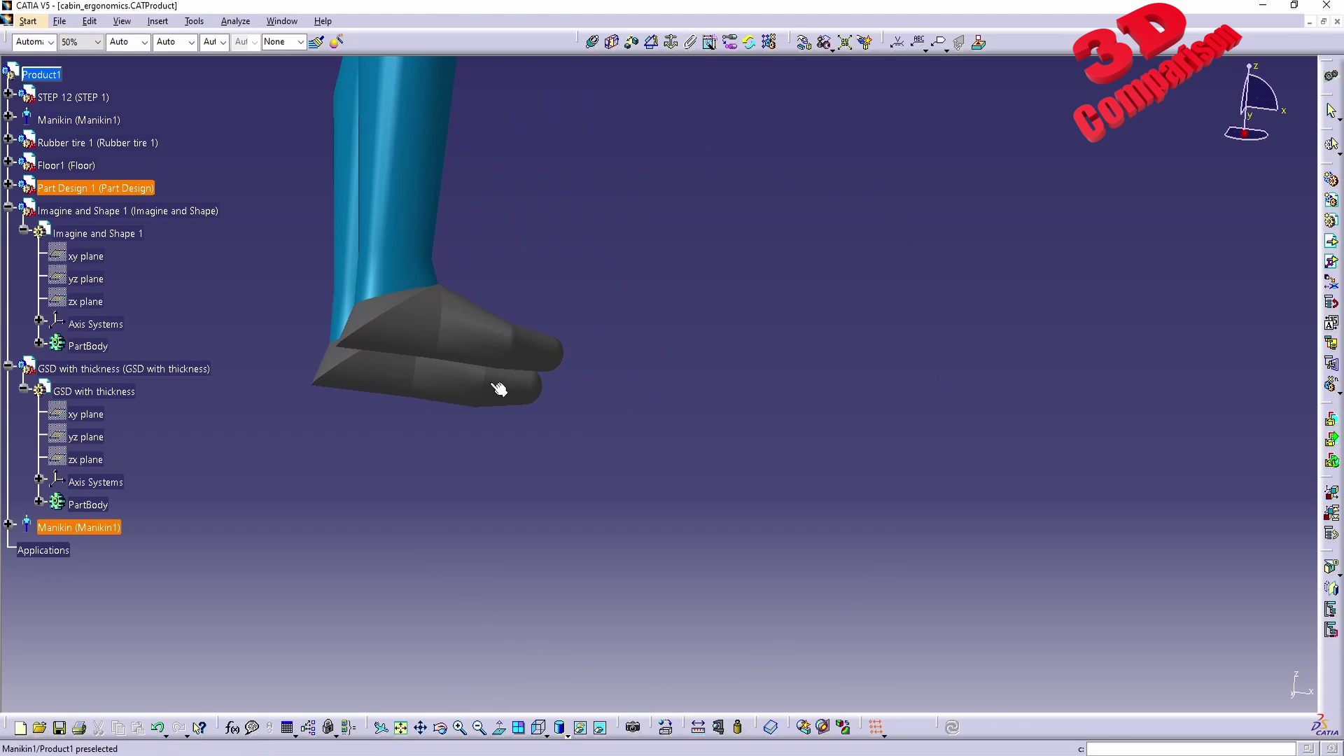
pyautogui.moveTo(371, 388); pyautogui.dragTo(666, 609, button='middle')
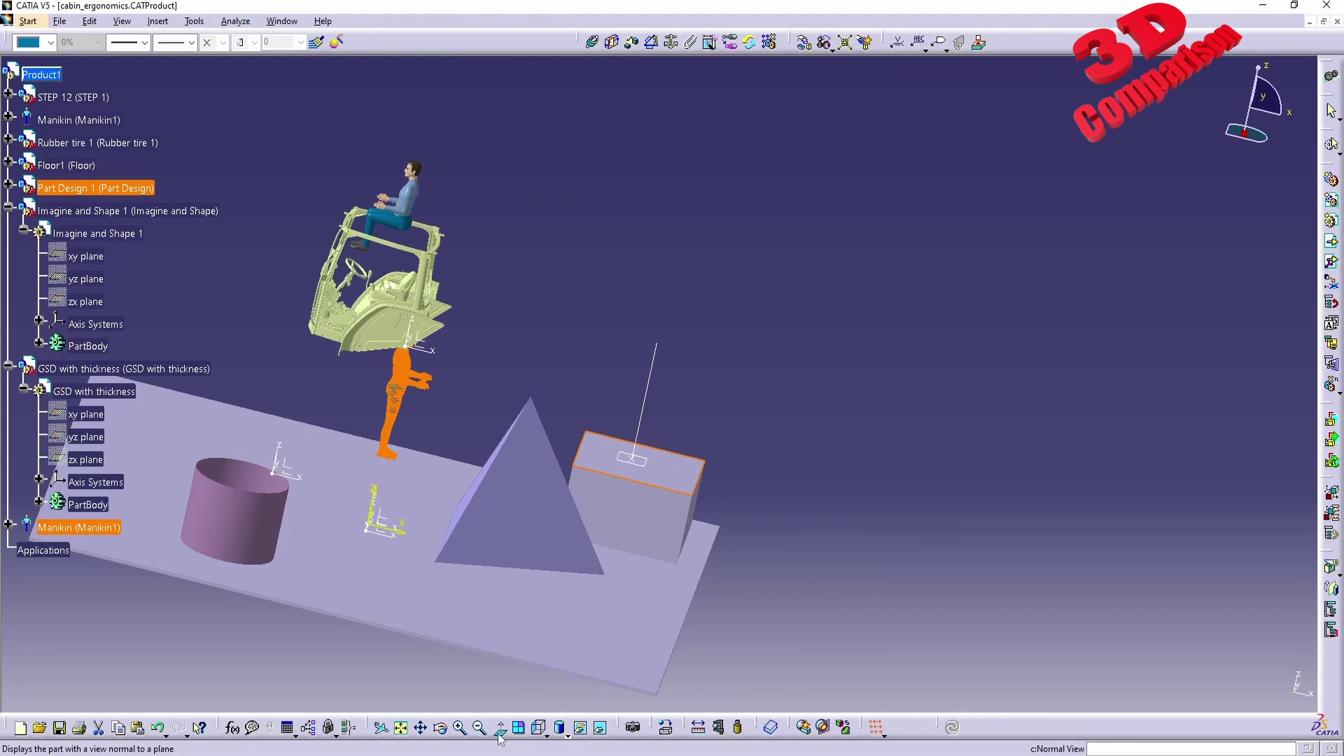
# Step: In front view, cycle through the alternate alignment solutions, keep the one with the manikin's soles level with the box's top, and finish aligning
pyautogui.click(540, 727)
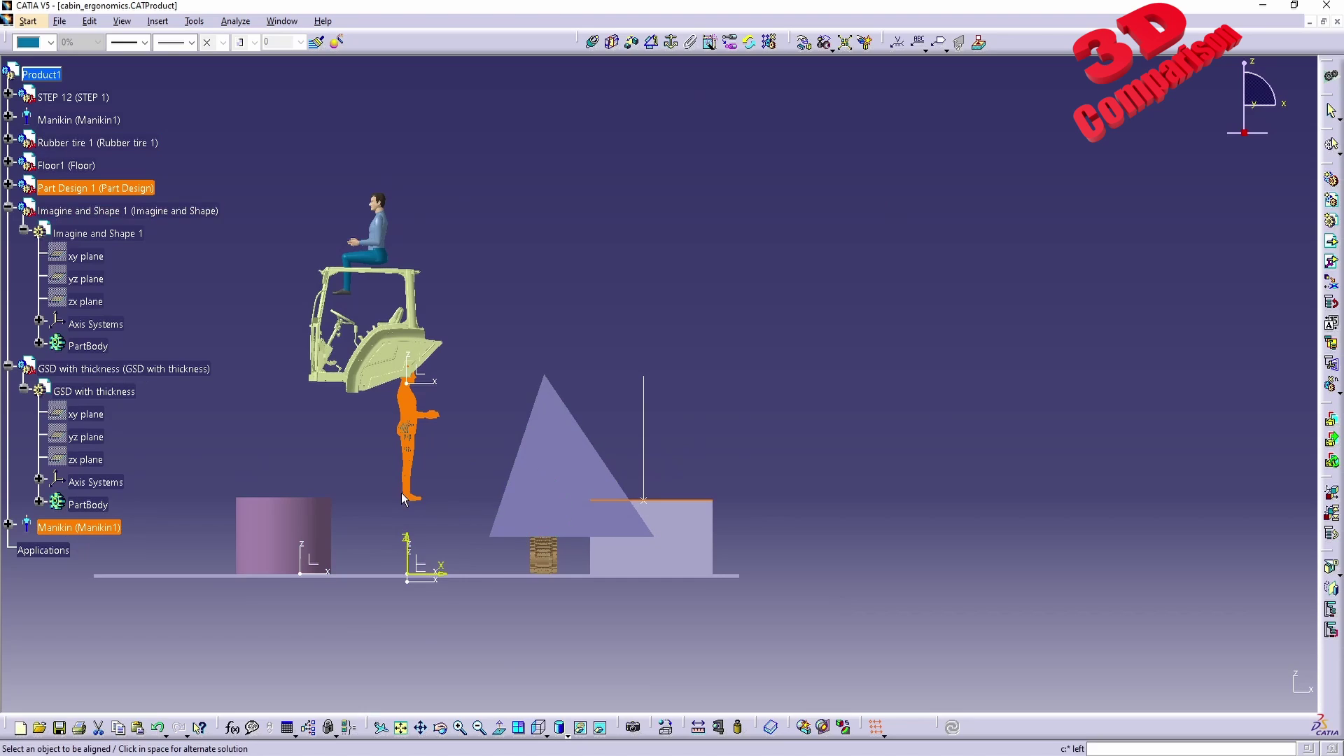
pyautogui.click(367, 543)
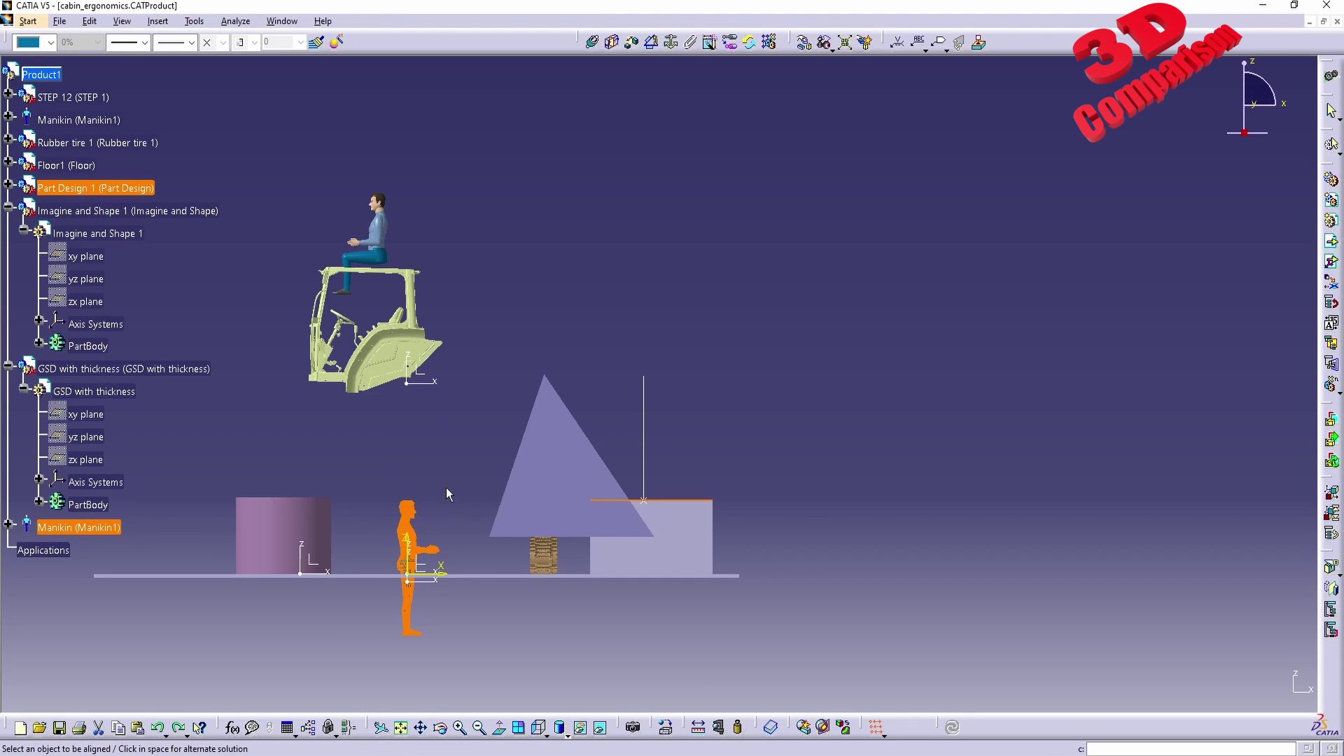
pyautogui.click(412, 515)
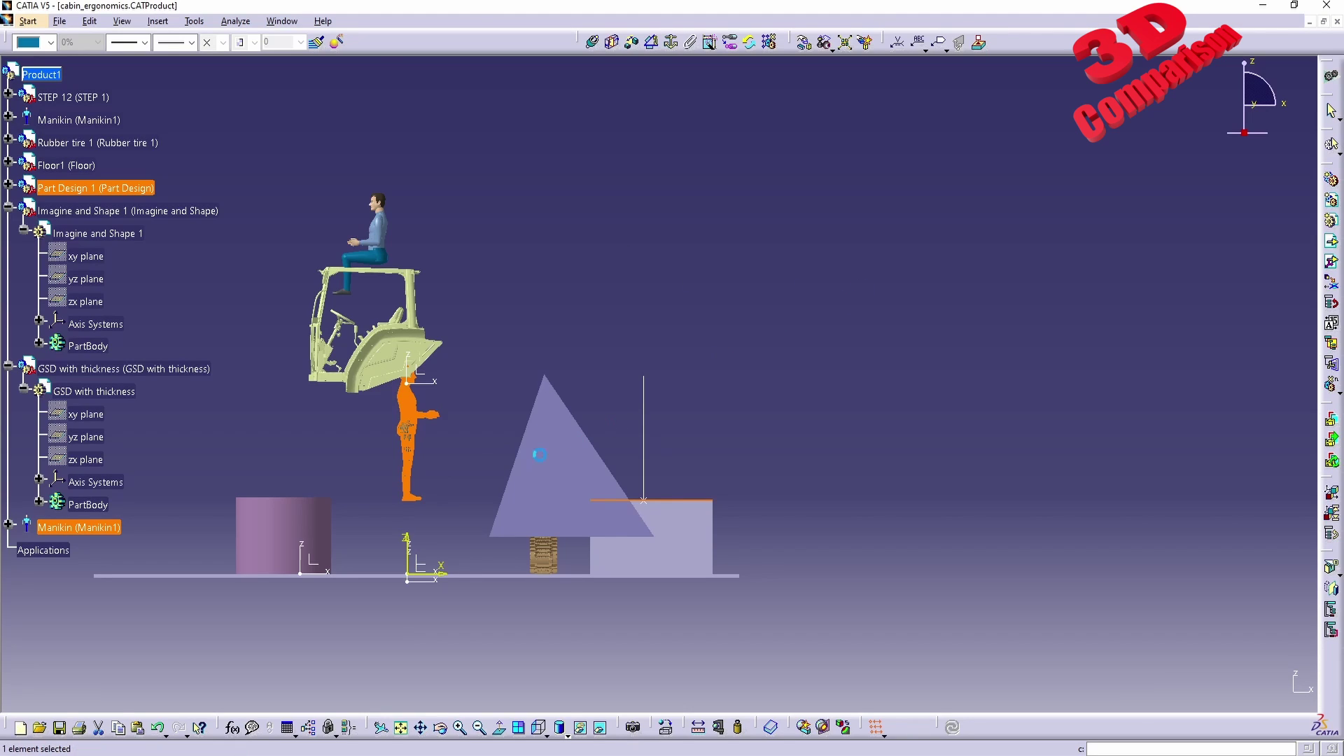
pyautogui.moveTo(374, 502)
pyautogui.mouseDown()
pyautogui.moveTo(721, 523)
pyautogui.moveTo(379, 501)
pyautogui.mouseUp()
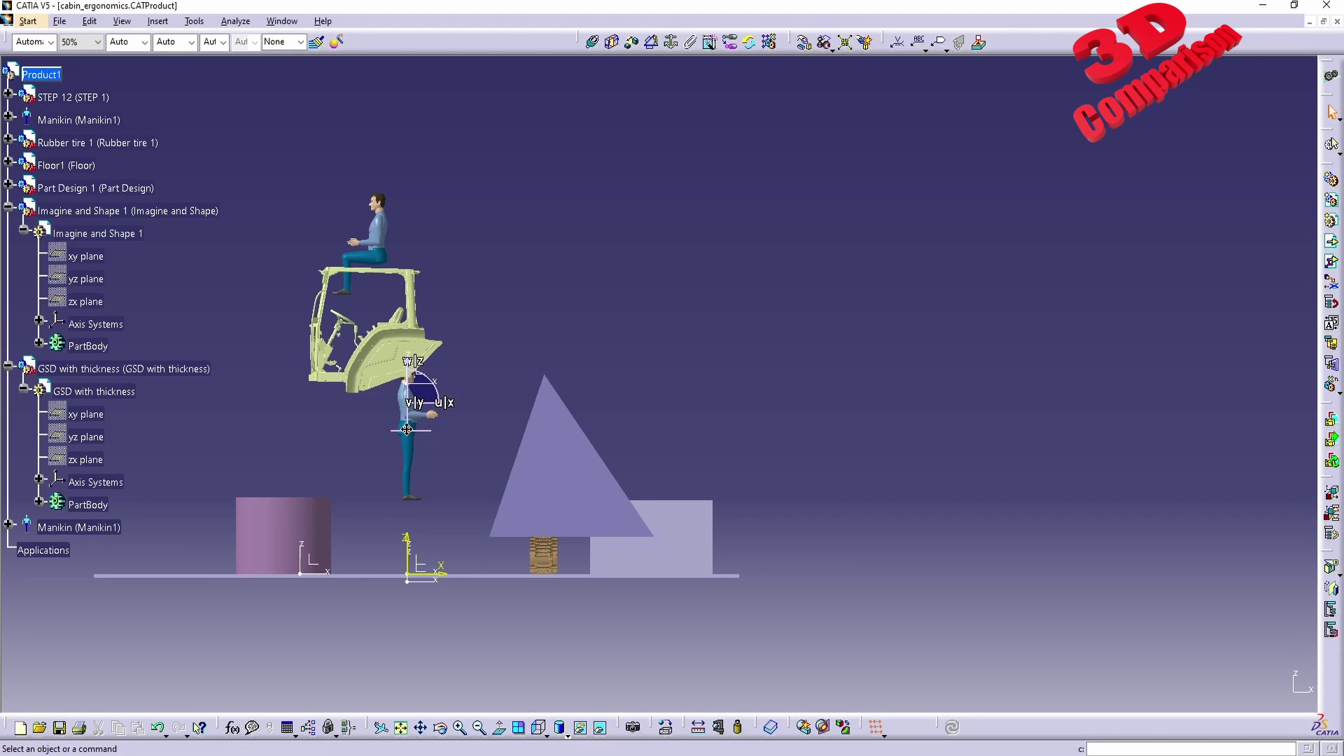
# Step: Try to move the standing manikin along the Y axis with the Manipulation tool
pyautogui.click(803, 42)
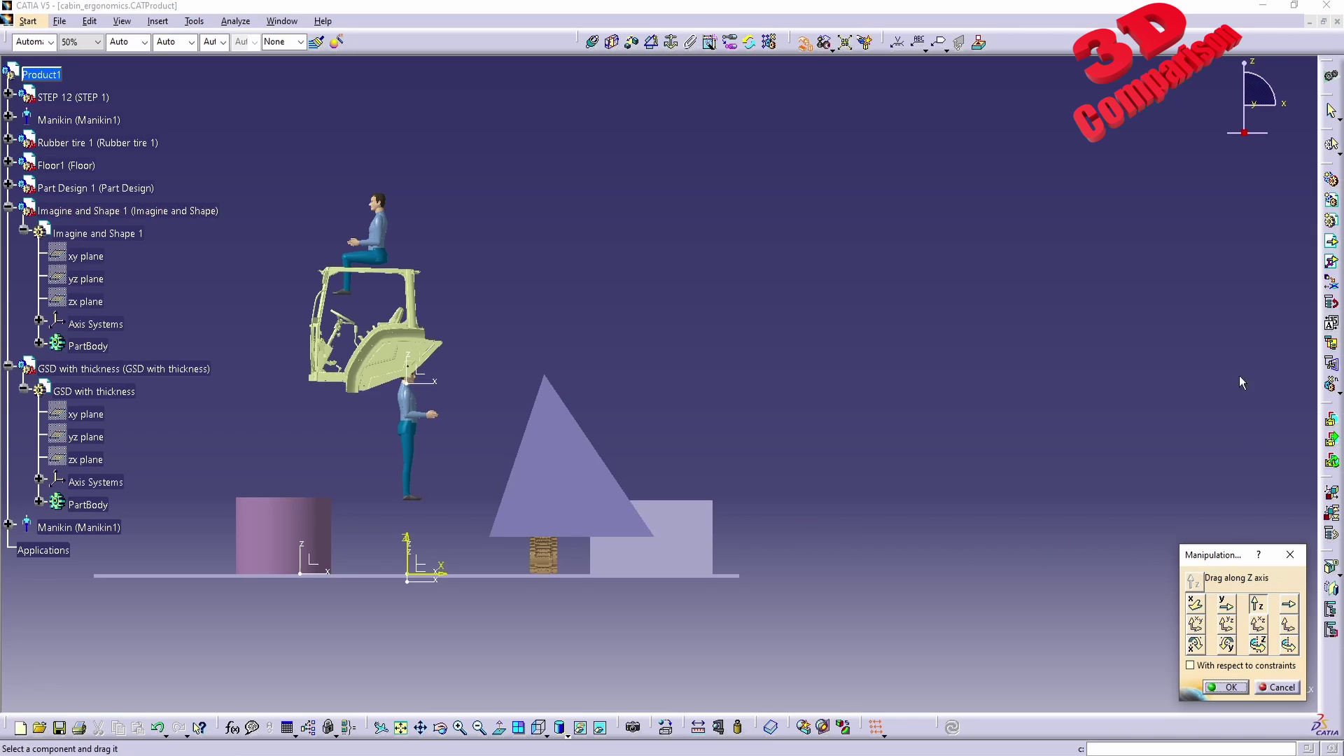
pyautogui.click(1226, 604)
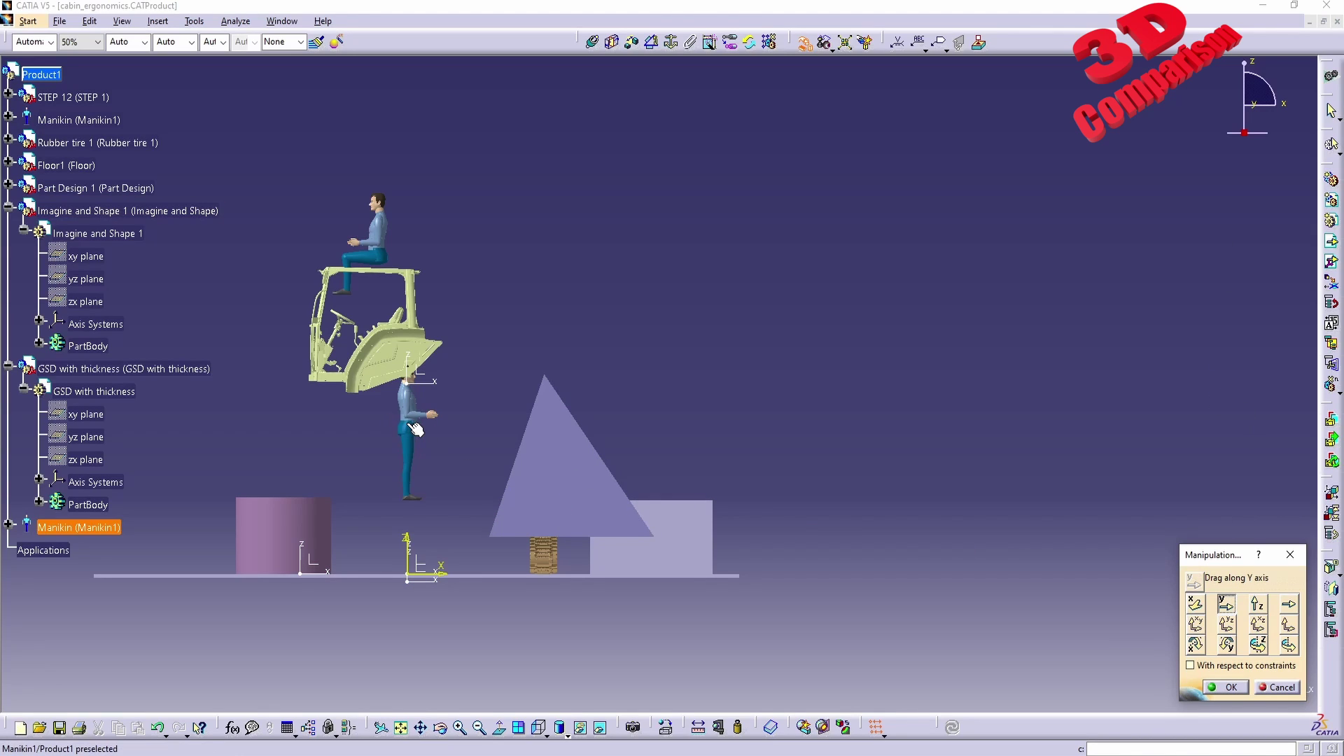
pyautogui.moveTo(414, 428); pyautogui.dragTo(592, 423)
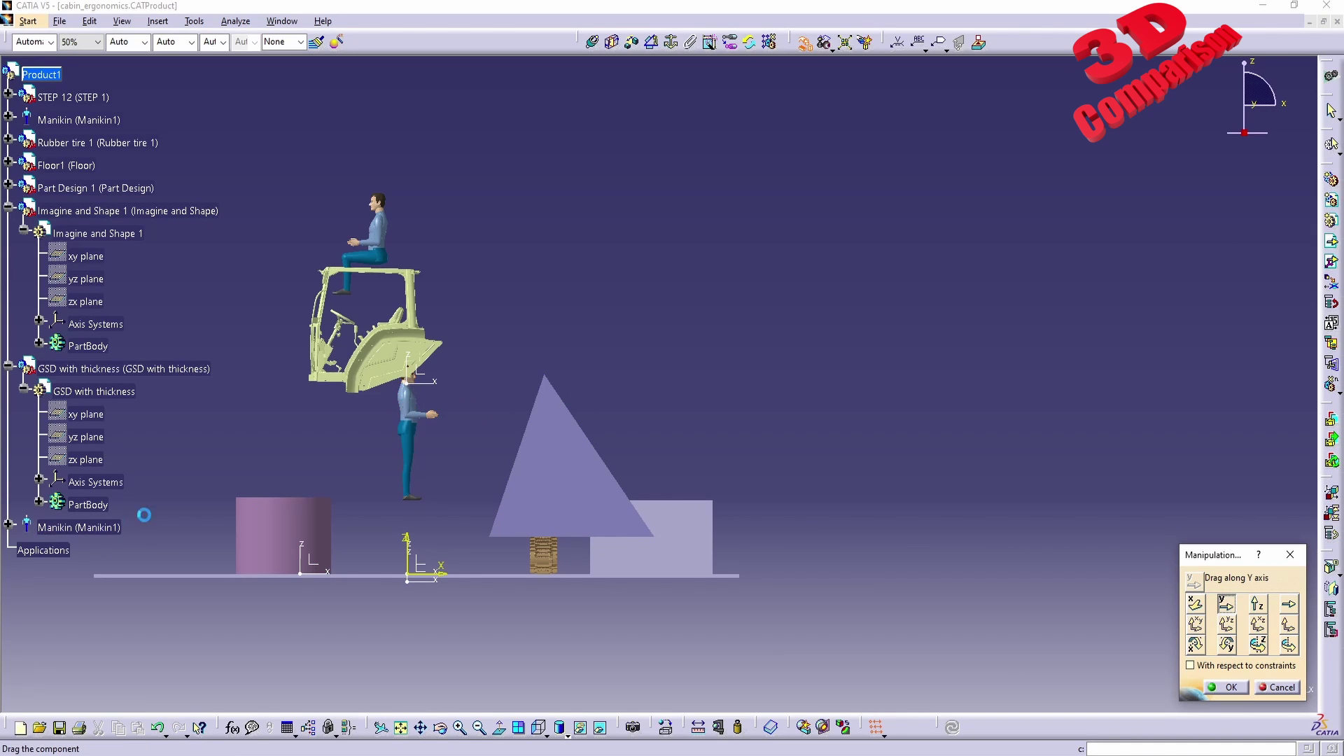
pyautogui.click(1229, 687)
# Step: Attach the compass to the standing manikin using automatic snapping and move the manikin along X until it is over the box in front view
pyautogui.rightClick(1244, 130)
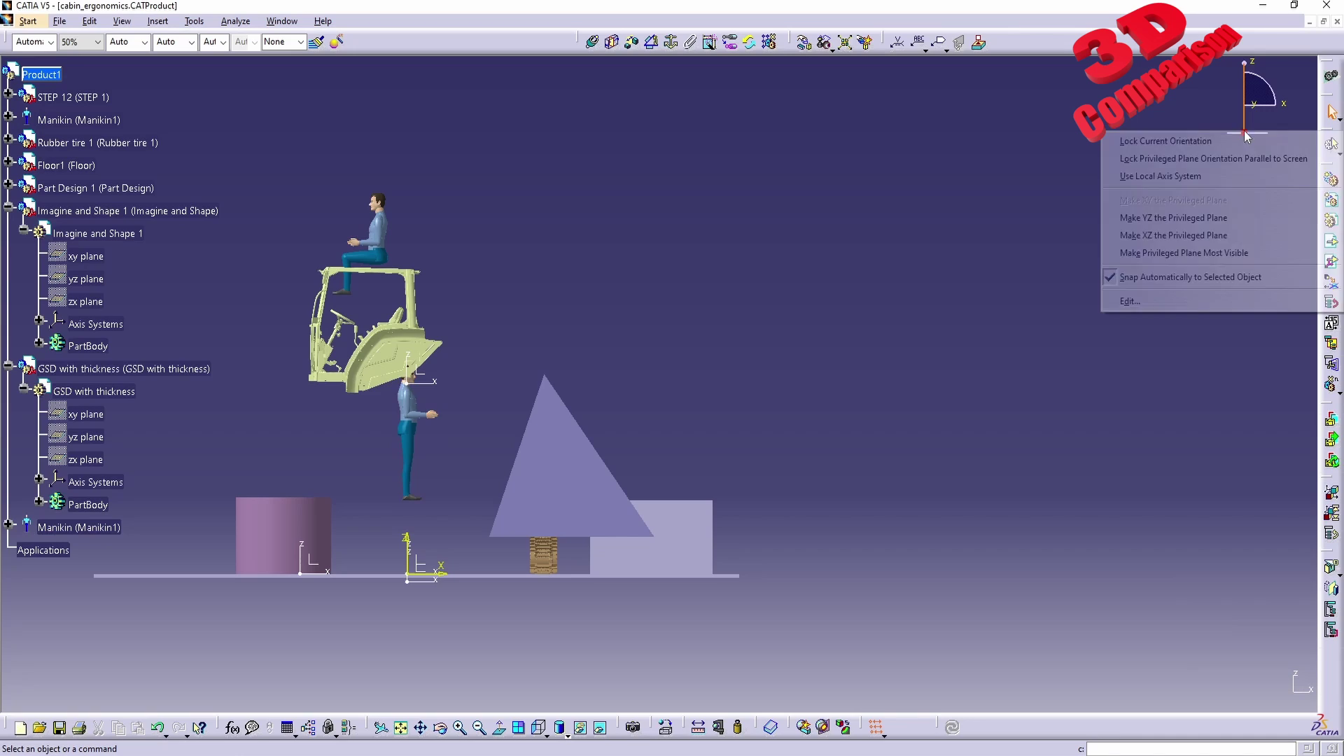
pyautogui.click(1138, 278)
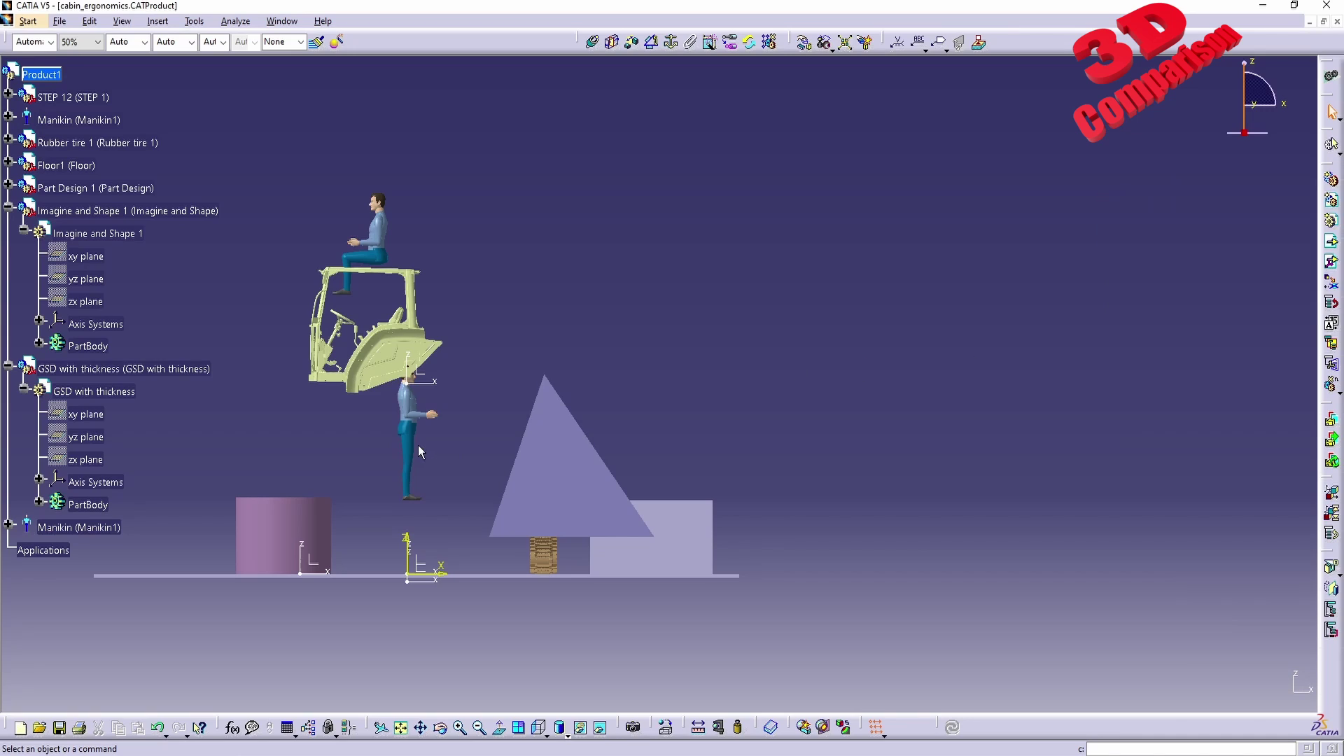
pyautogui.click(79, 527)
pyautogui.moveTo(423, 412); pyautogui.dragTo(678, 413)
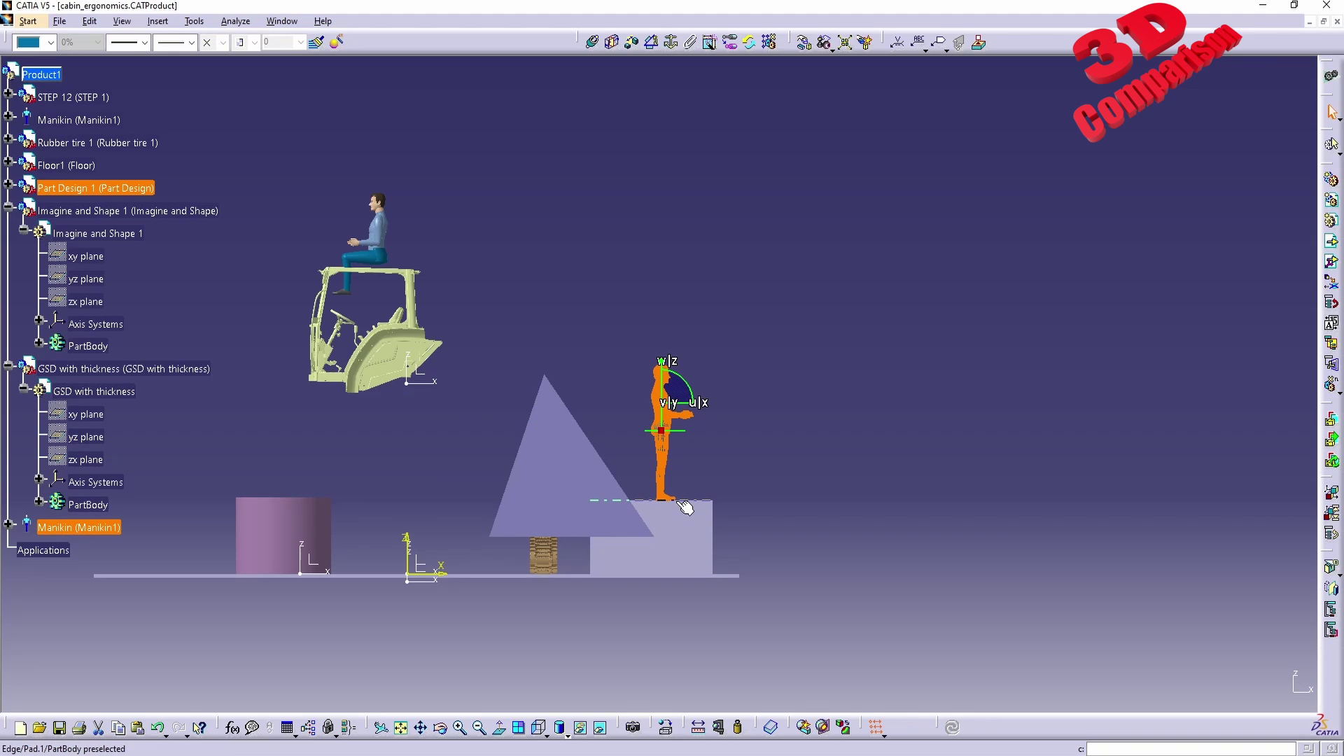
pyautogui.press('Escape')
# Step: Examine the manikin's feet at the box's top, release the compass and review the arranged components from several angles
pyautogui.moveTo(750, 521); pyautogui.dragTo(775, 444, button='middle')
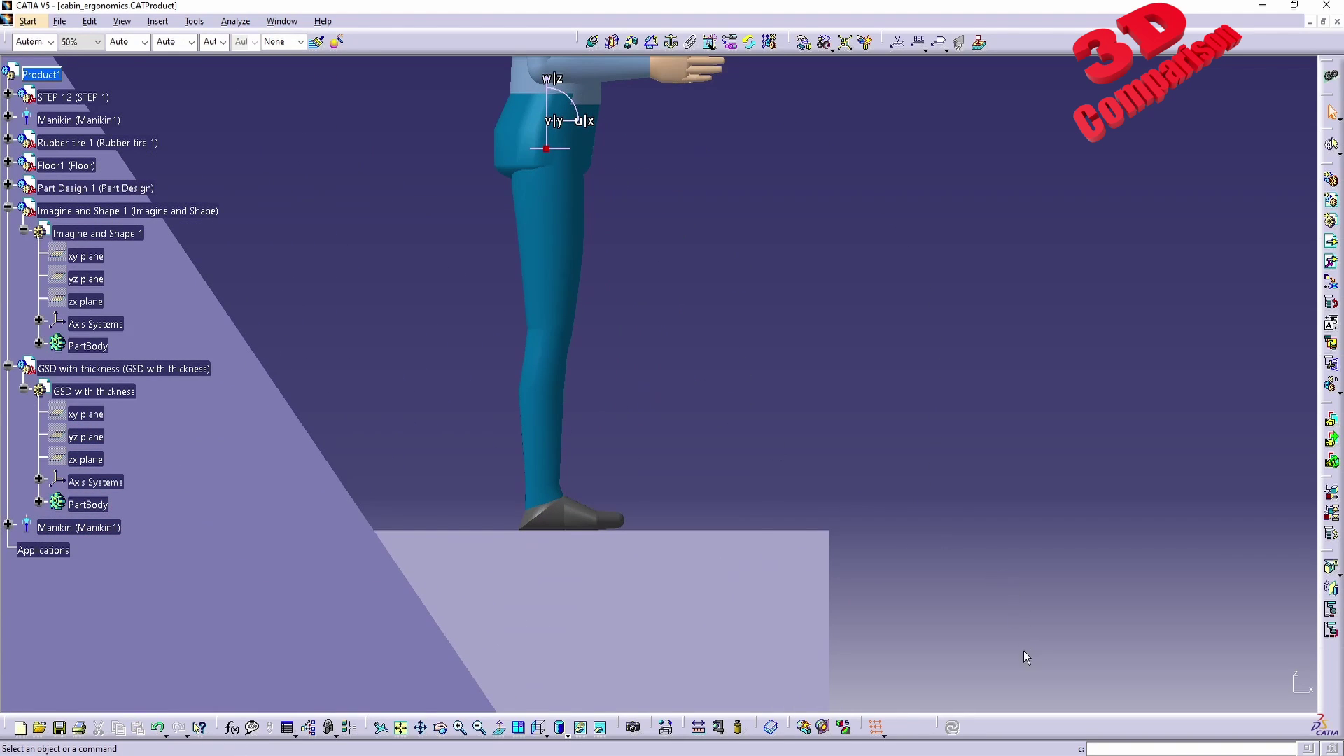
pyautogui.moveTo(1023, 656); pyautogui.dragTo(486, 530)
pyautogui.keyDown('ctrl'); pyautogui.moveTo(704, 363); pyautogui.dragTo(700, 469, button='middle'); pyautogui.keyUp('ctrl')
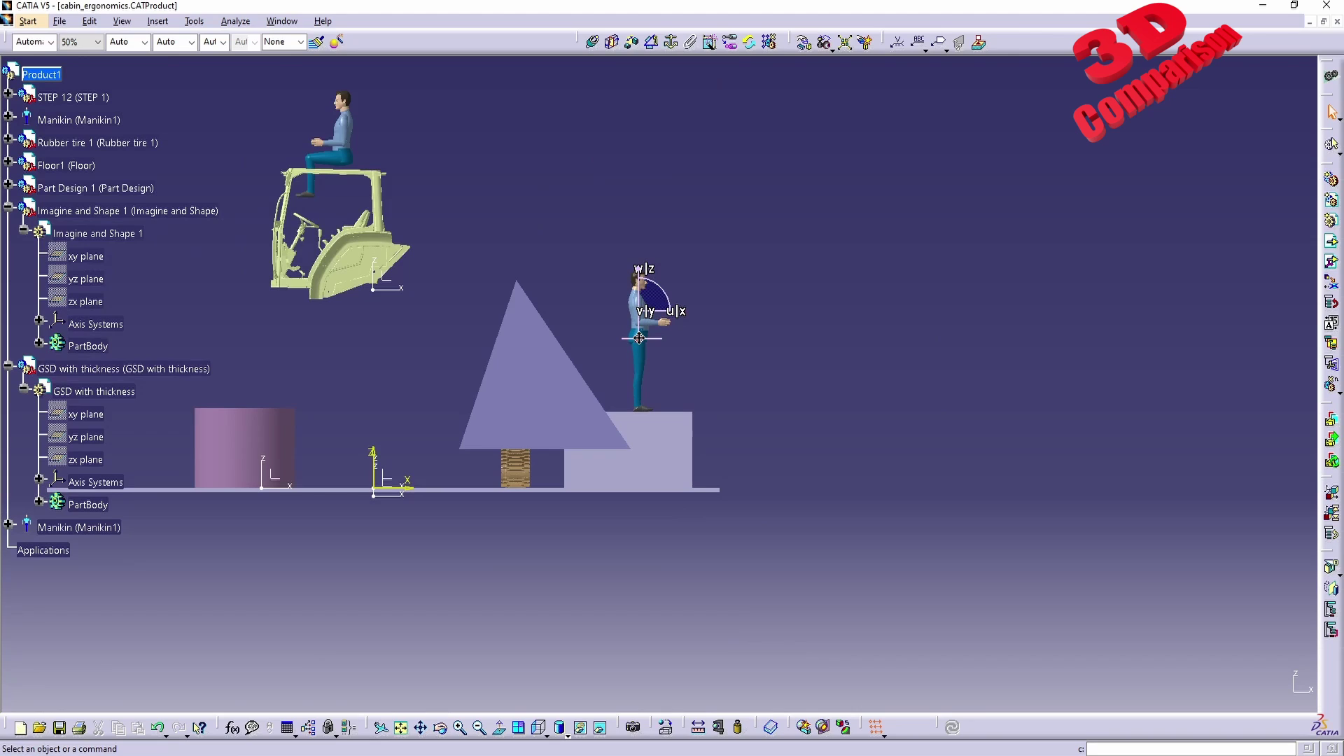
pyautogui.moveTo(639, 338); pyautogui.dragTo(478, 455, button='middle')
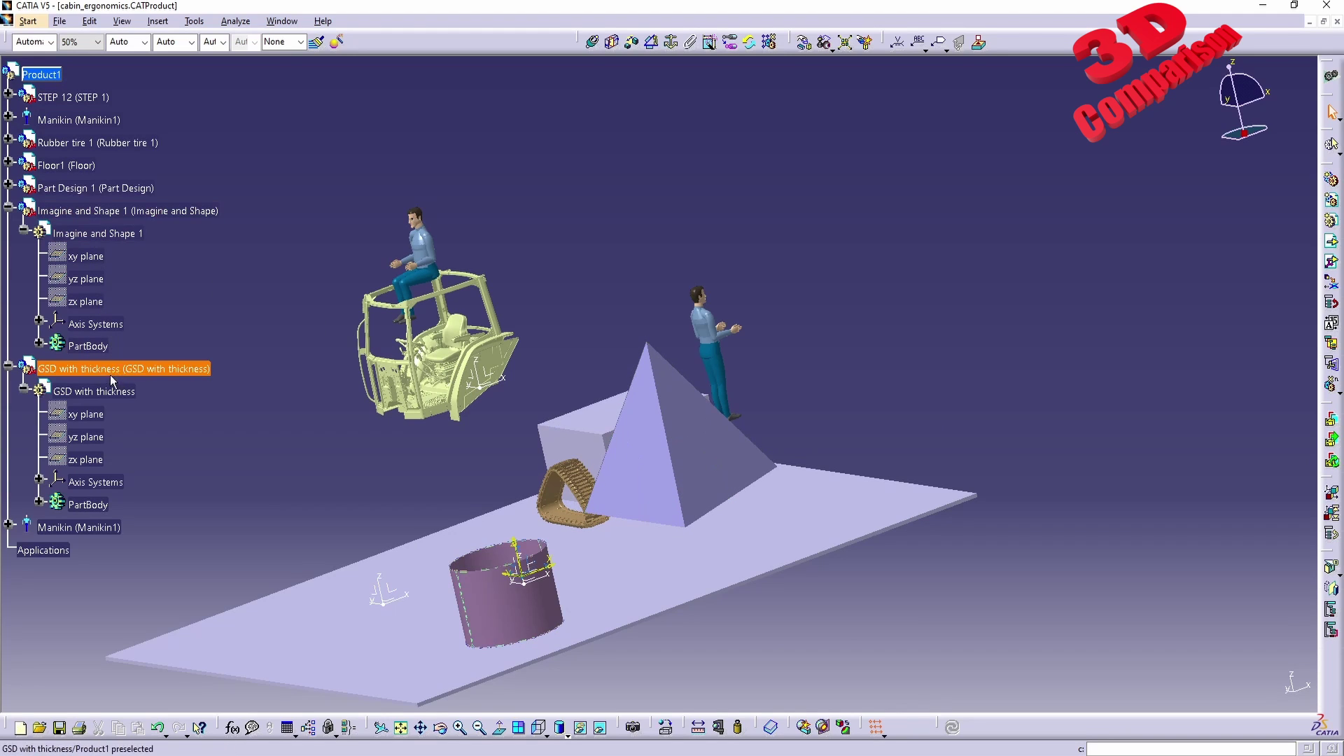
pyautogui.moveTo(379, 602); pyautogui.dragTo(575, 448, button='middle')
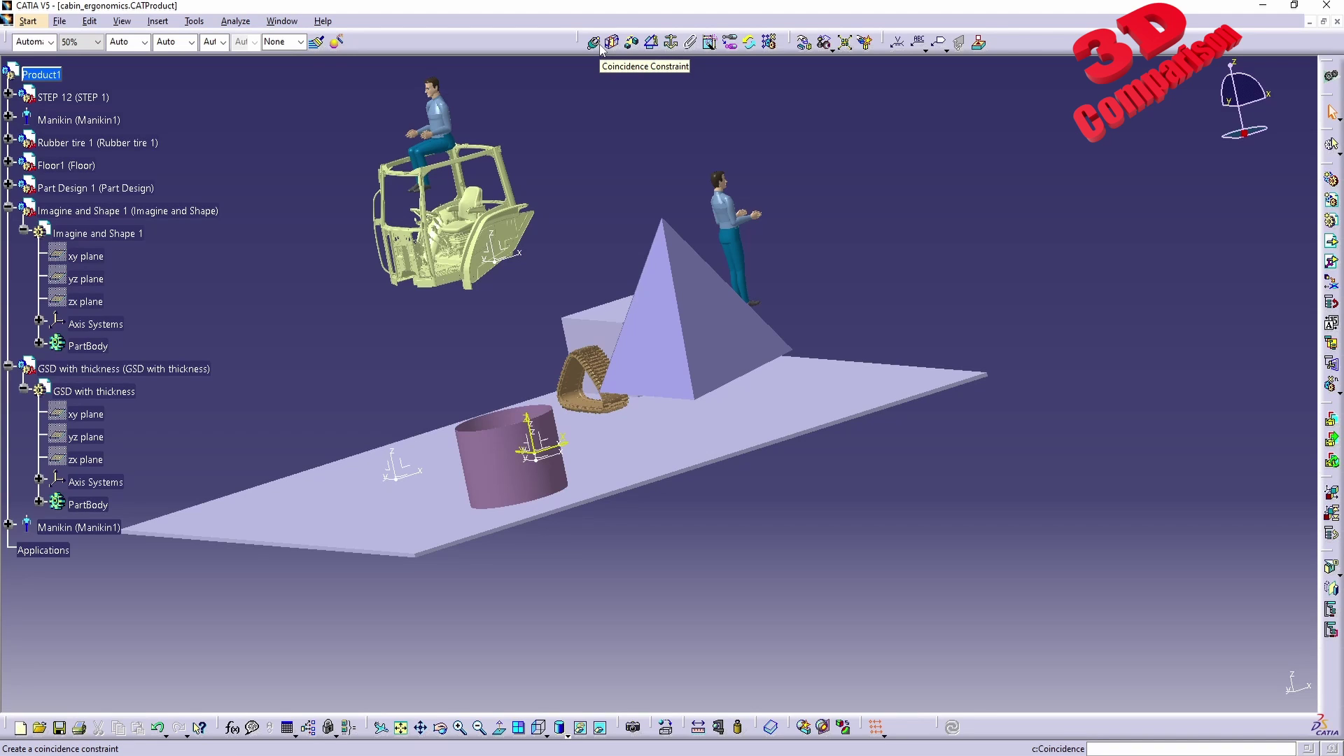
pyautogui.moveTo(630, 226); pyautogui.dragTo(731, 300, button='middle')
pyautogui.moveTo(618, 406); pyautogui.dragTo(717, 418, button='middle')
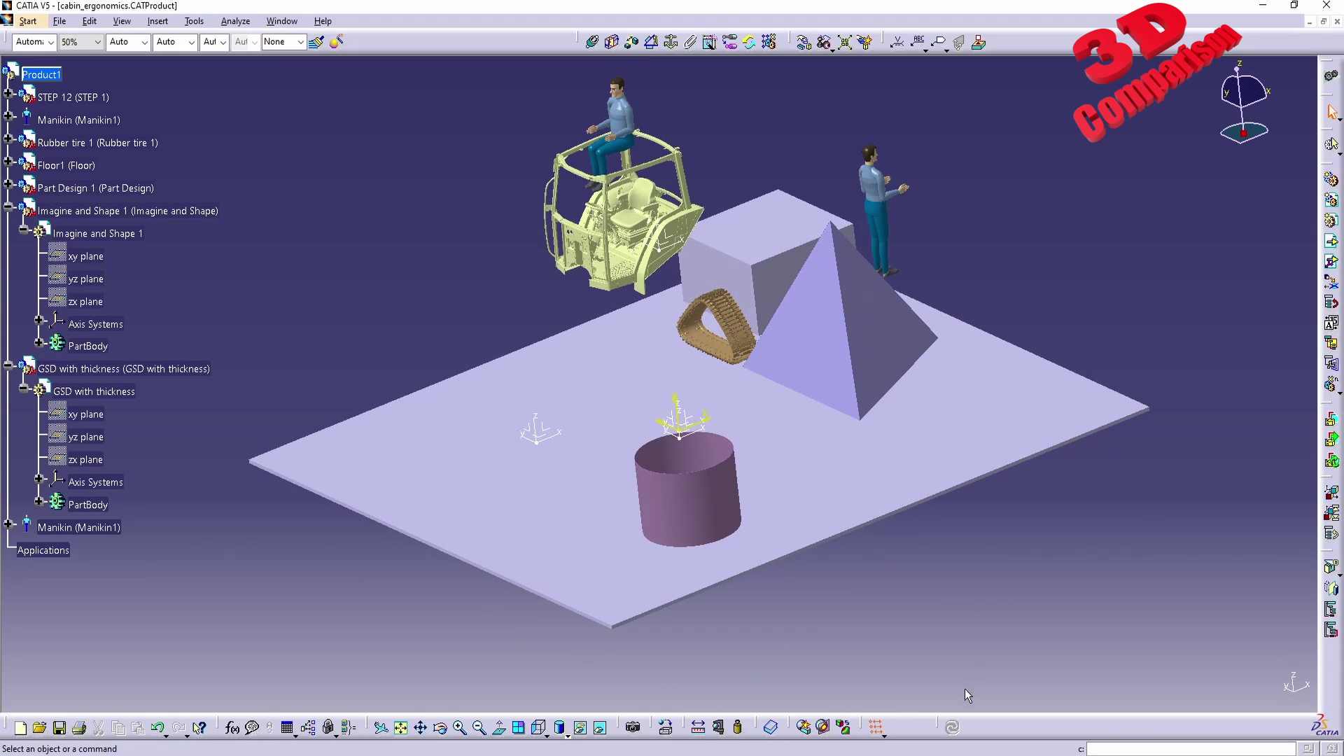